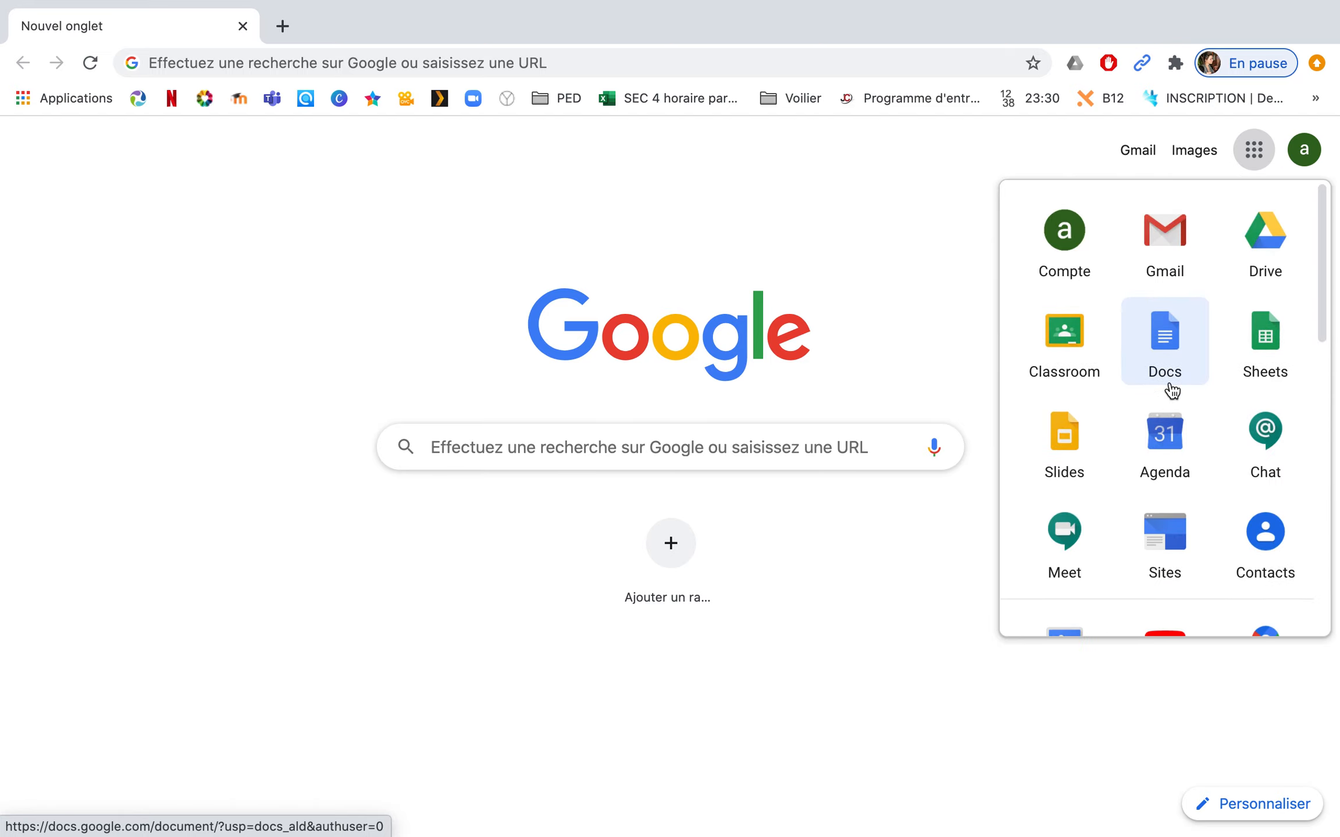
Step: Open Google Sites from the Google apps and create a new blank site
click(1168, 527)
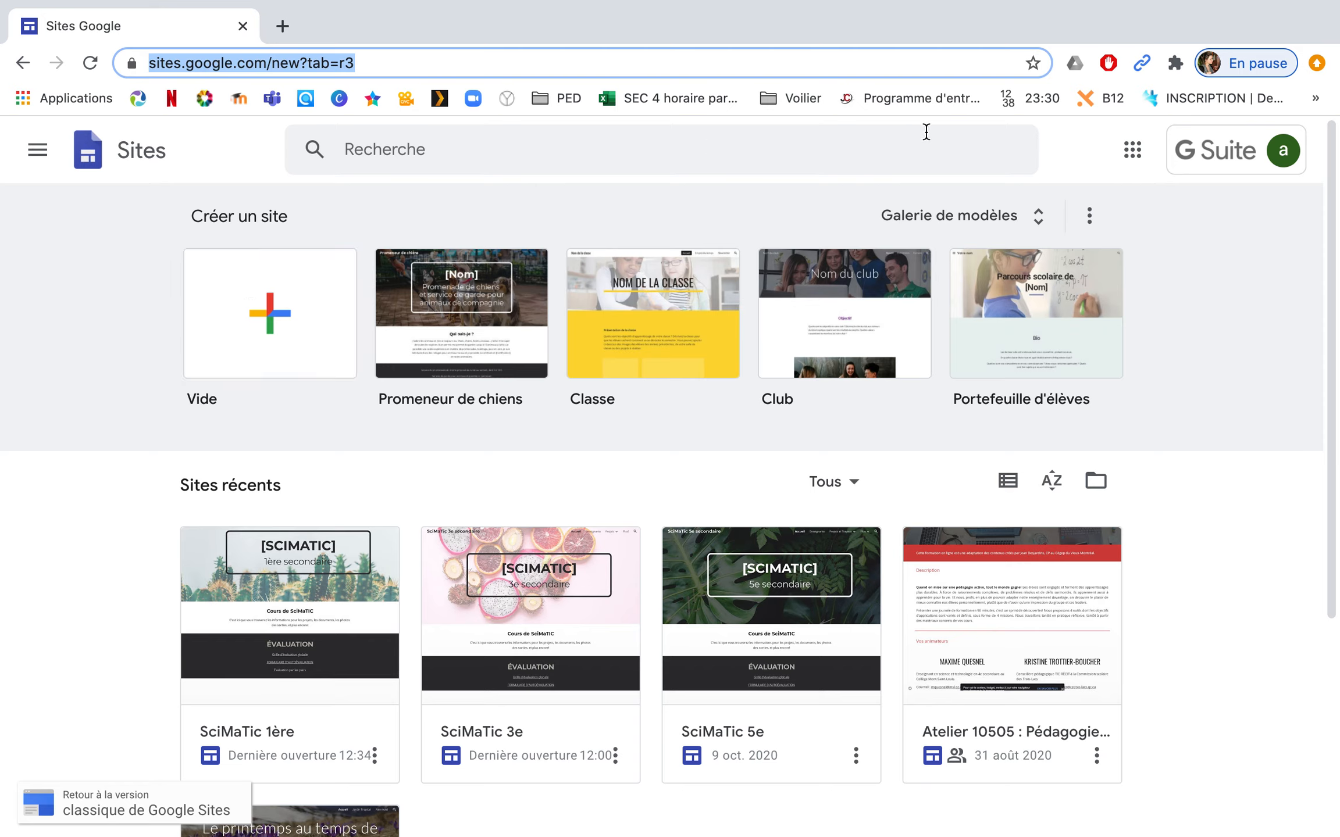
scroll(1023, 275, down, 1)
scroll(1022, 275, up, 1)
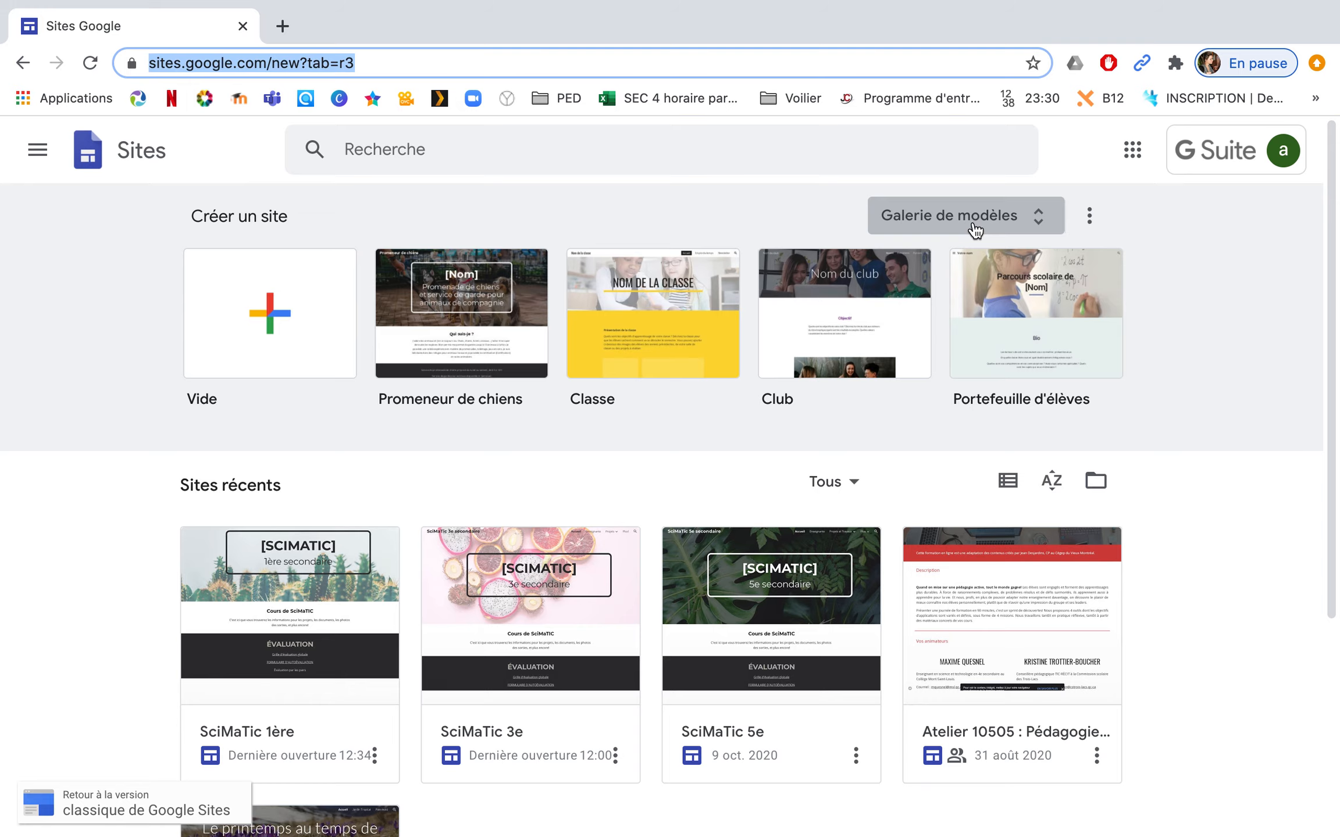
click(243, 314)
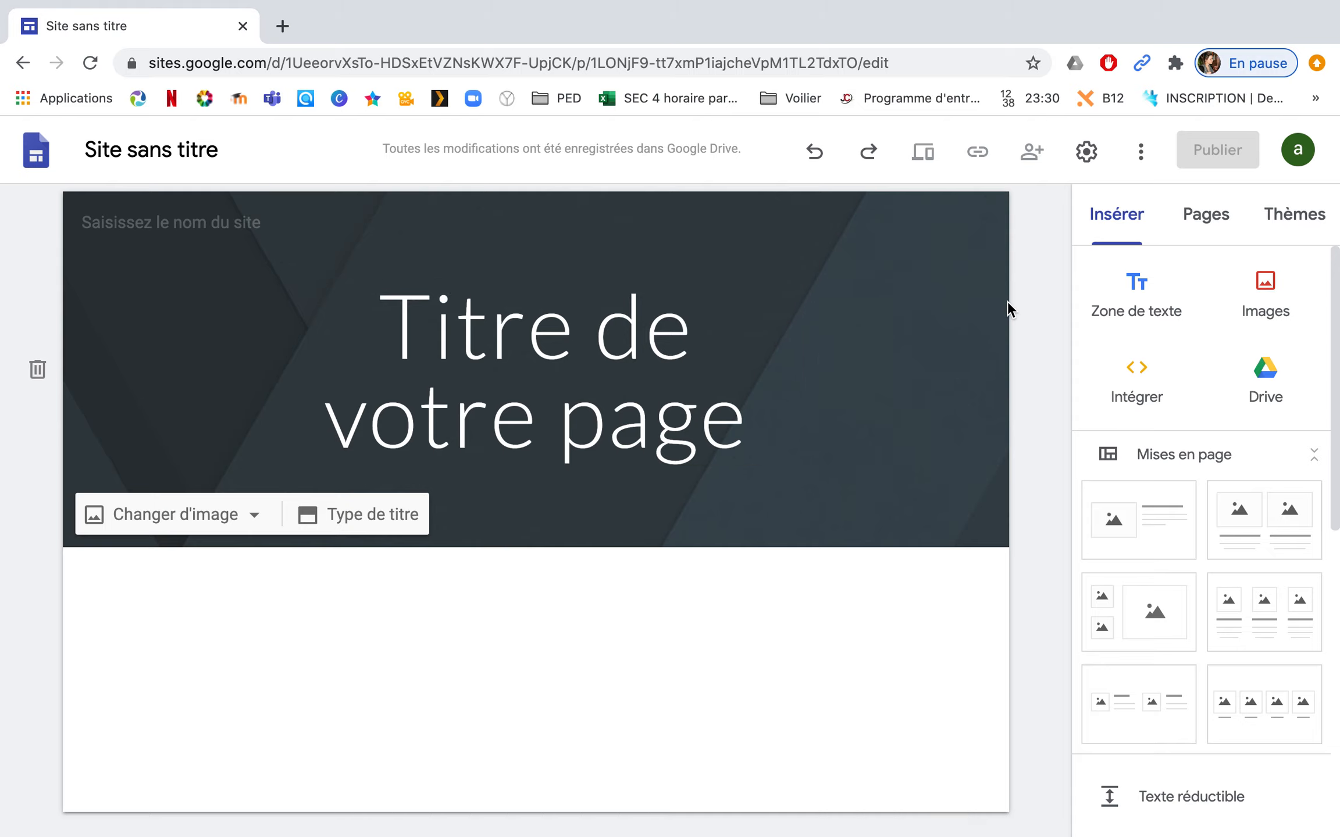
Step: Add a new page named "Chindogu" to the site
click(1212, 219)
mouse_move(1225, 326)
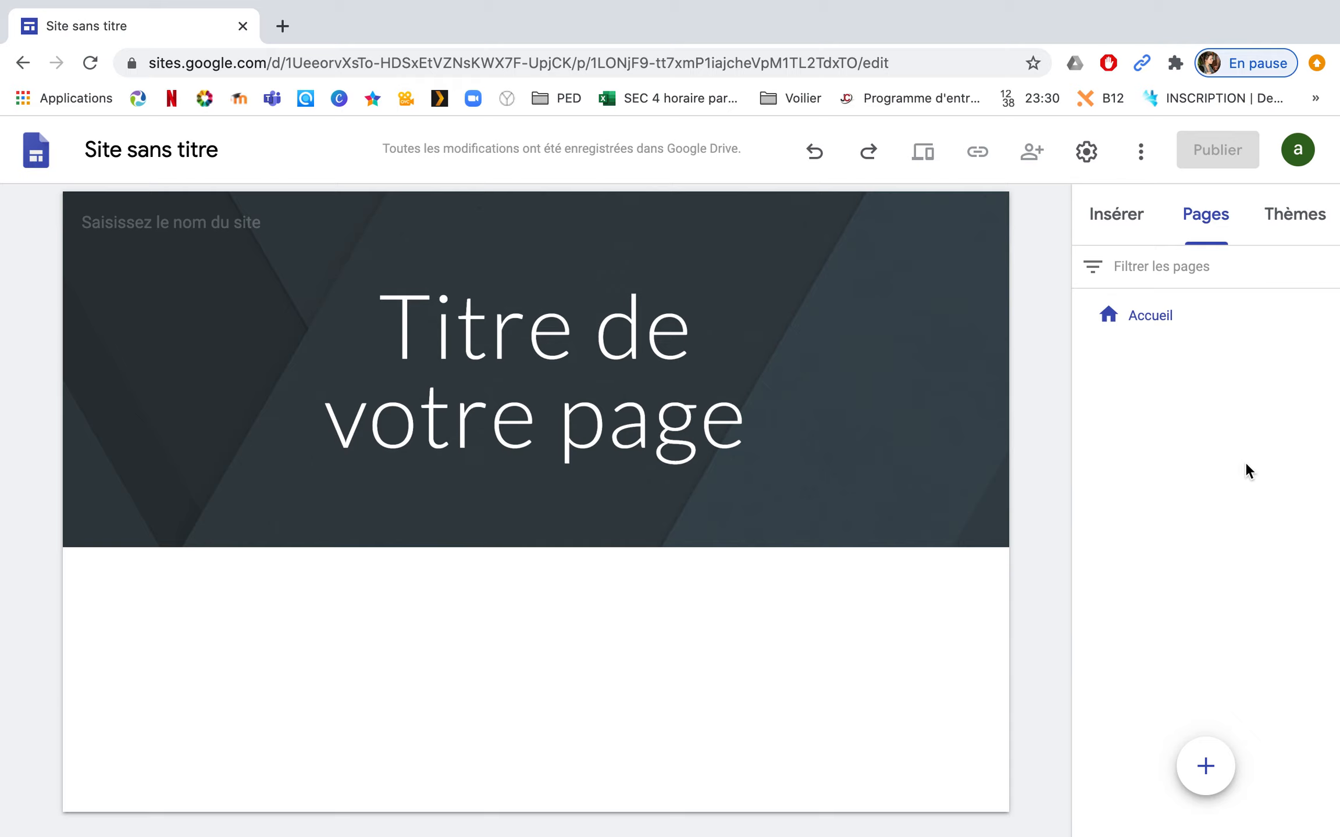
mouse_move(1203, 768)
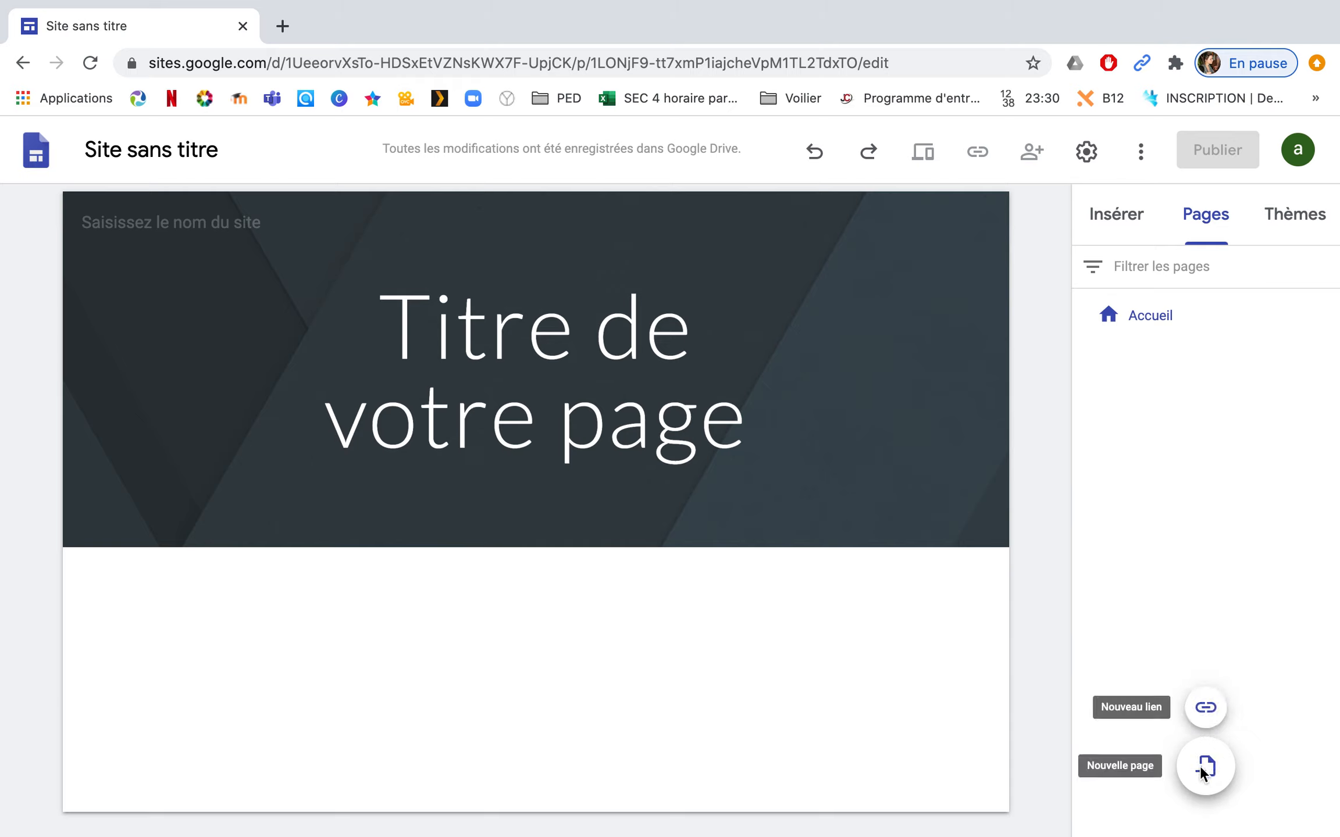
click(1202, 767)
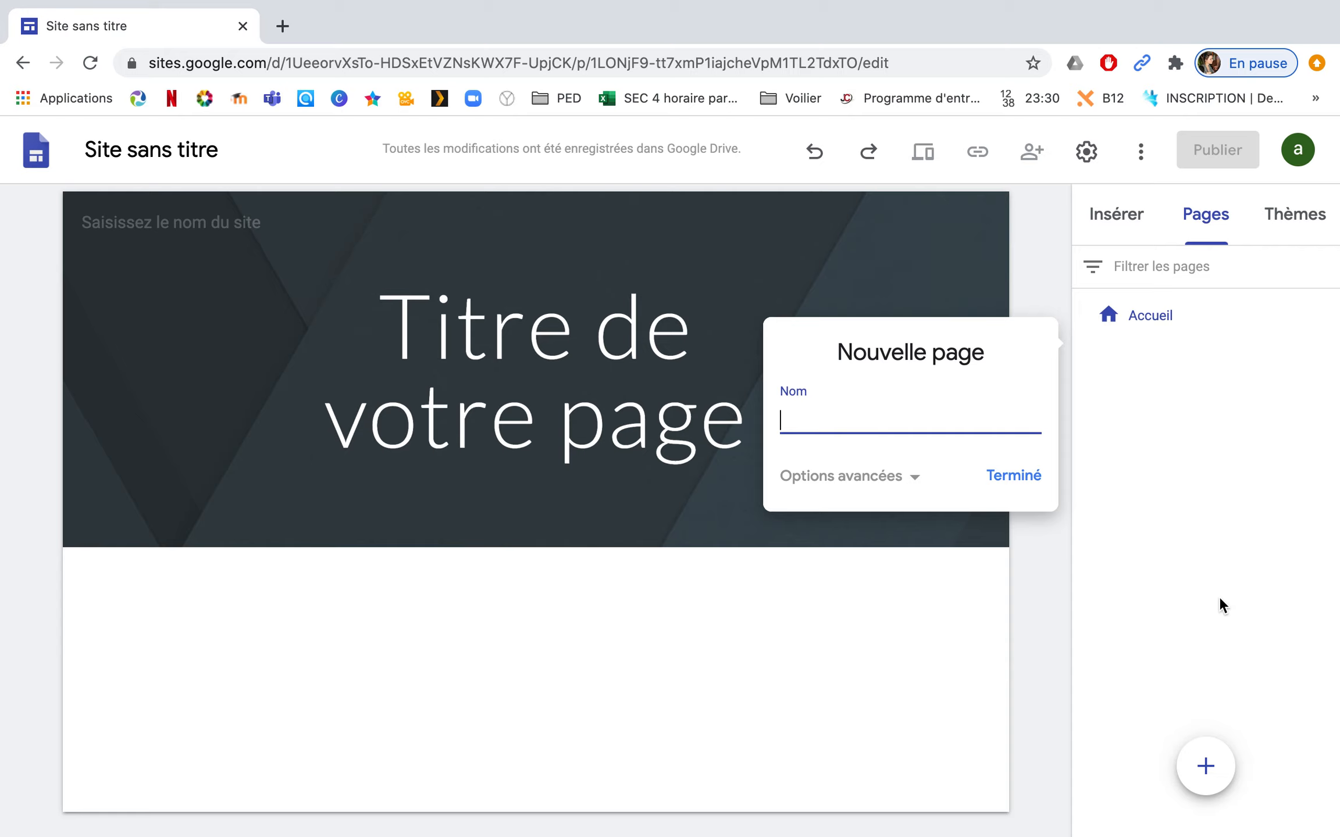
text(Chindogu)
click(1009, 476)
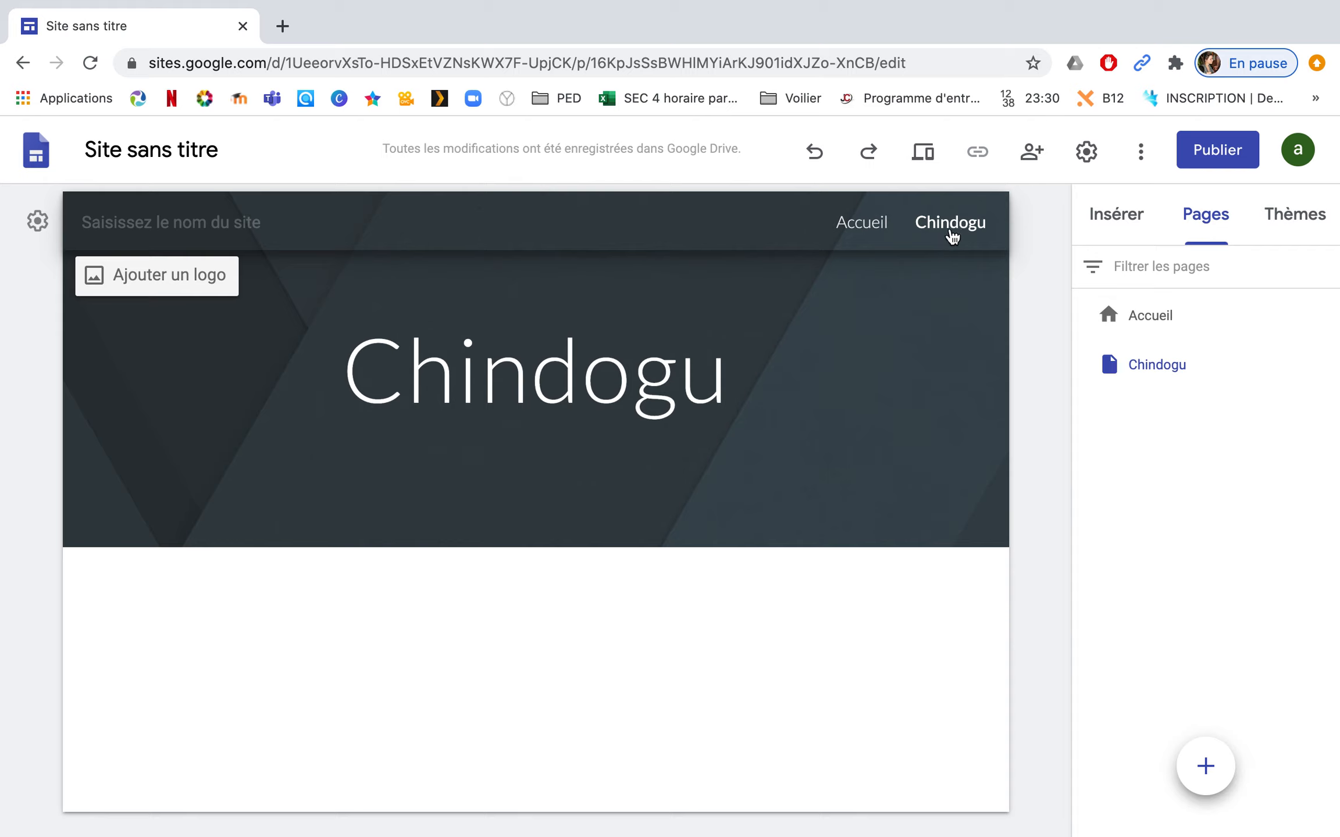
Step: Add another new page named "Projet 2" to the site
click(1202, 767)
text(Projet 2)
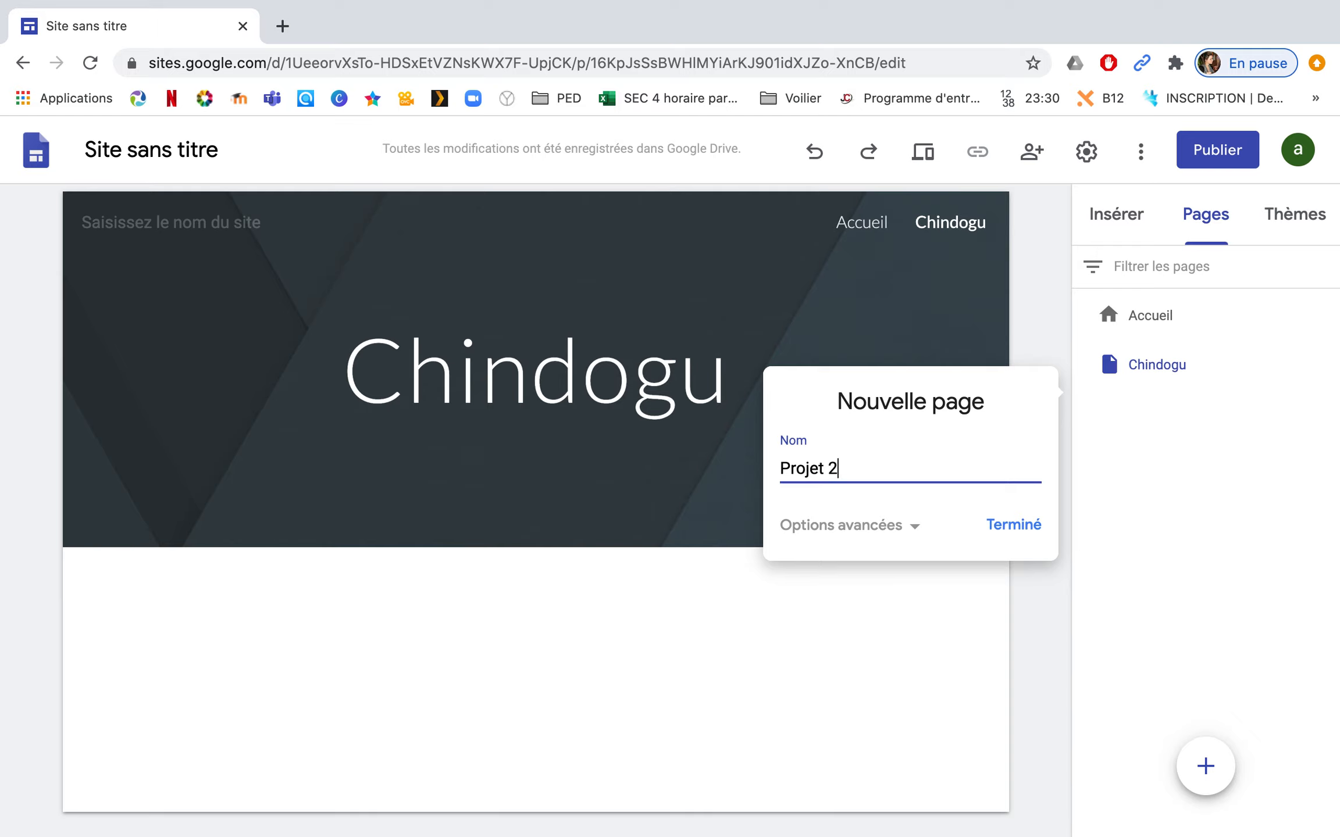
click(1022, 528)
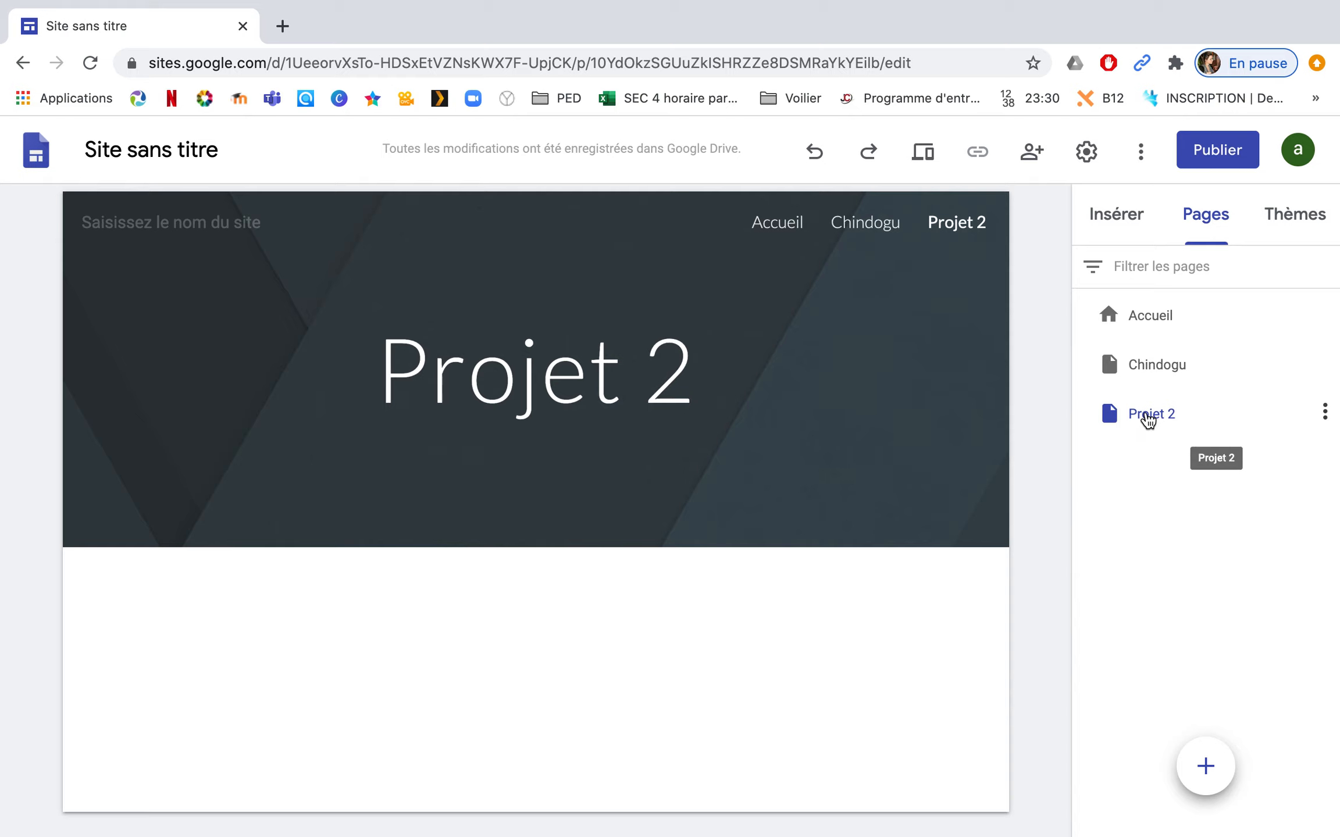
Step: Reorder the pages so that Projet 2 comes before Chindogu
click(1147, 413)
click(1146, 519)
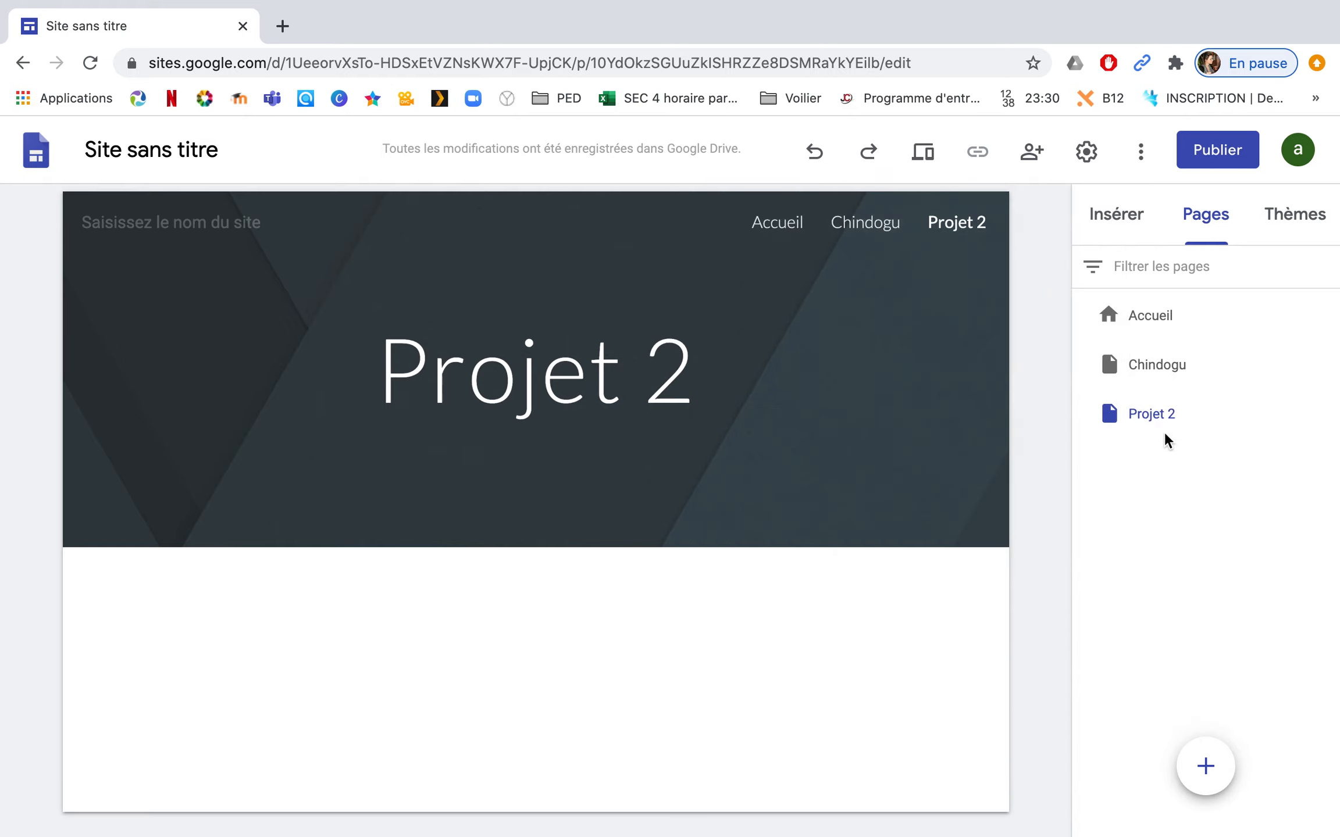
drag(1167, 397, 1147, 347)
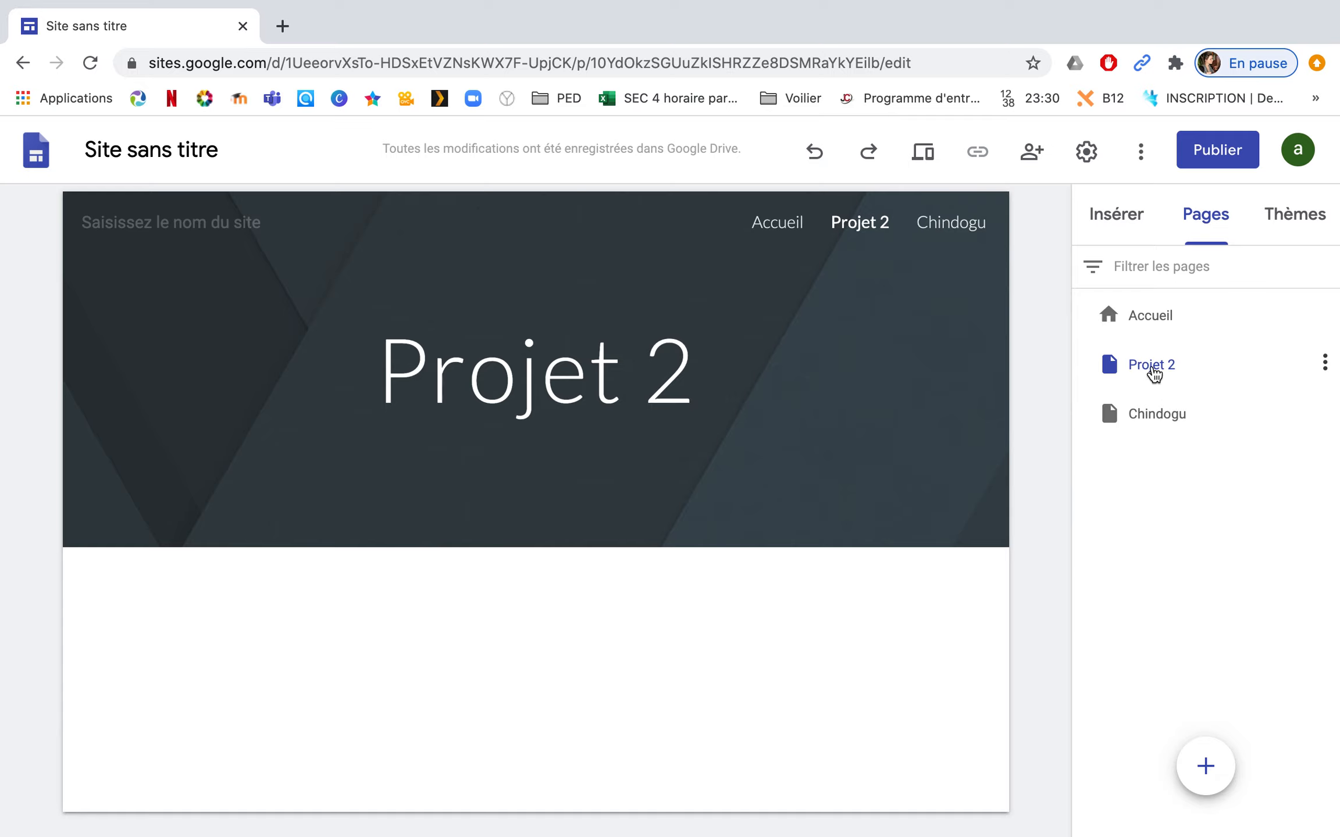
Step: Nest the Projet 2 page under Chindogu as a subpage
click(1156, 370)
click(1208, 362)
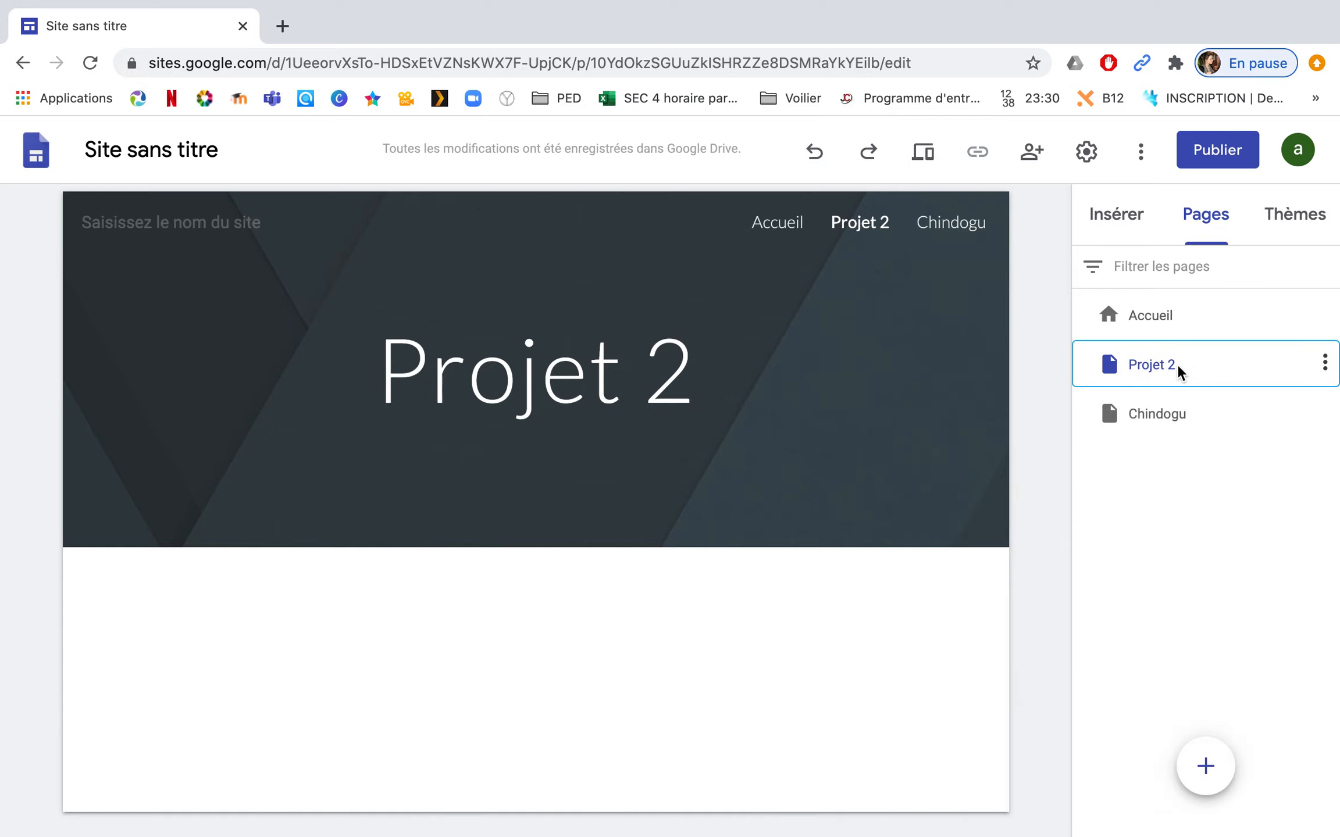
drag(1152, 361, 1183, 414)
mouse_move(987, 231)
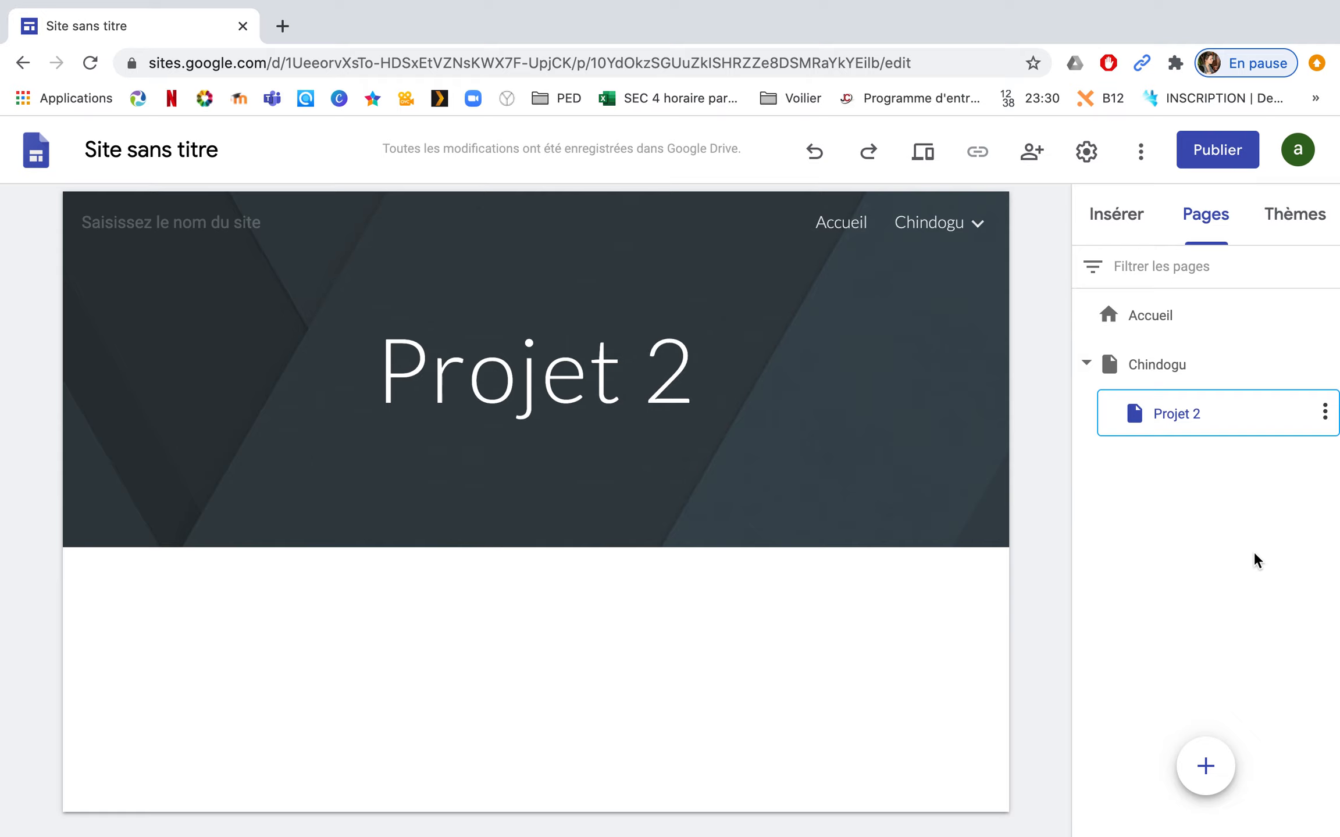
Step: Delete the Projet 2 subpage from the site
right_click(1325, 419)
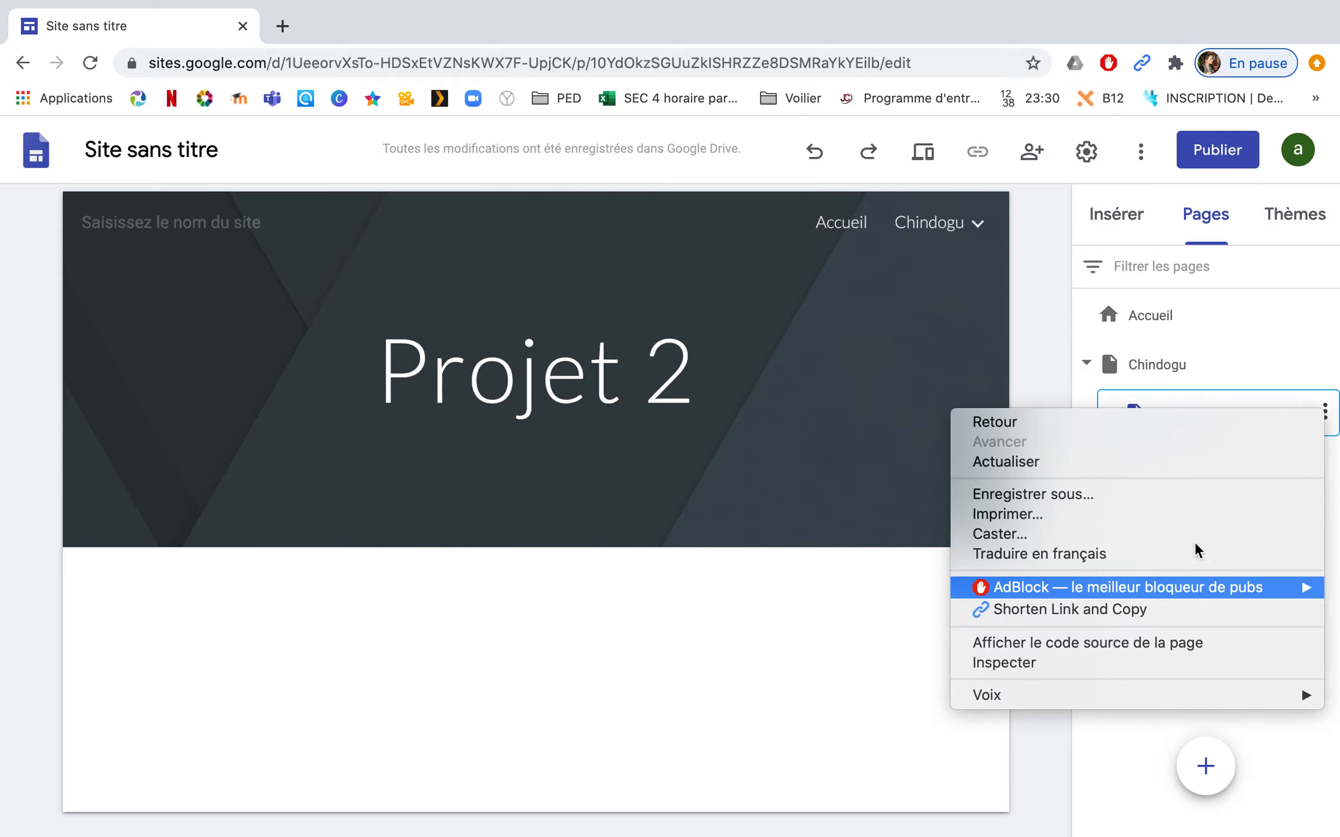
click(1323, 412)
click(1323, 411)
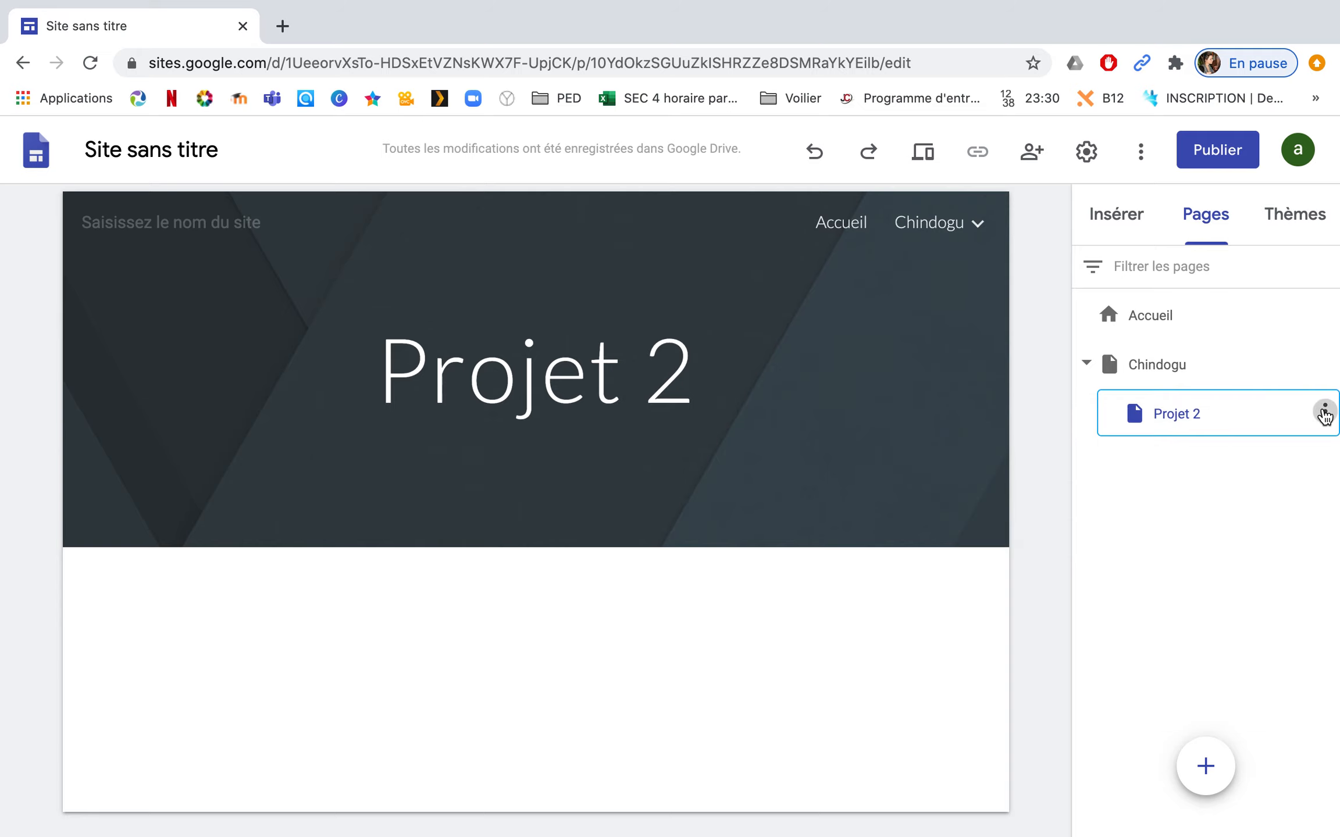
click(1146, 670)
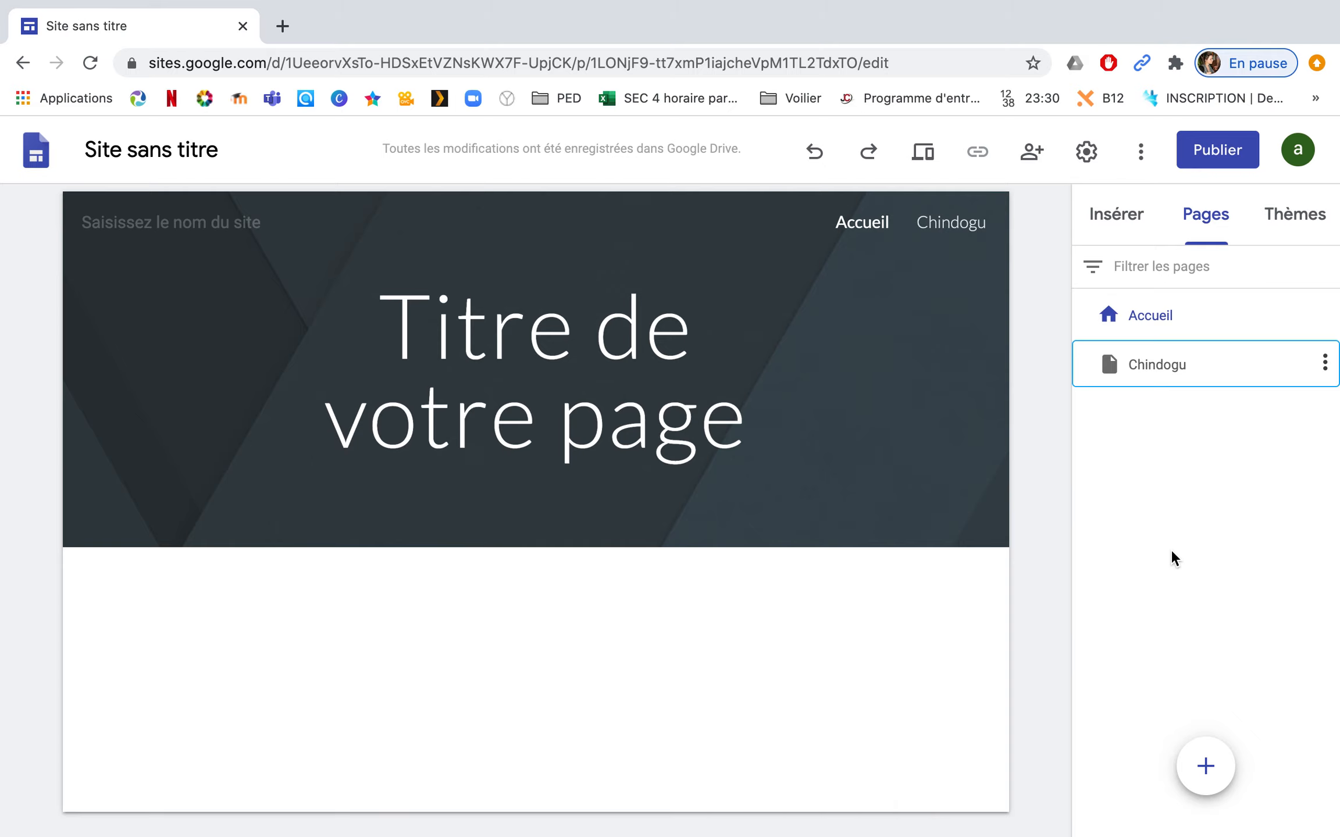
Step: Replace the title placeholder on the Accueil page with the site owner's full name
click(1158, 318)
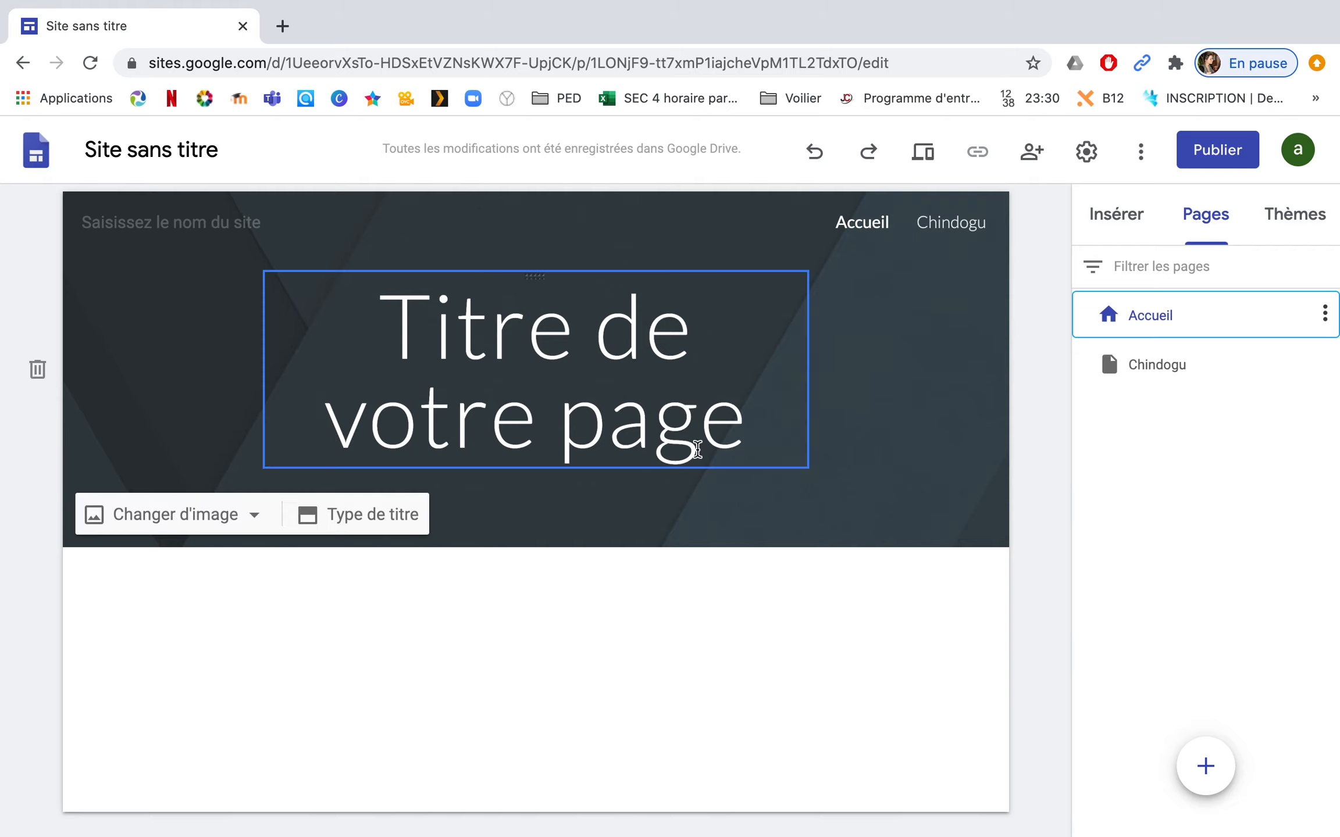
click(741, 415)
drag(741, 416, 402, 327)
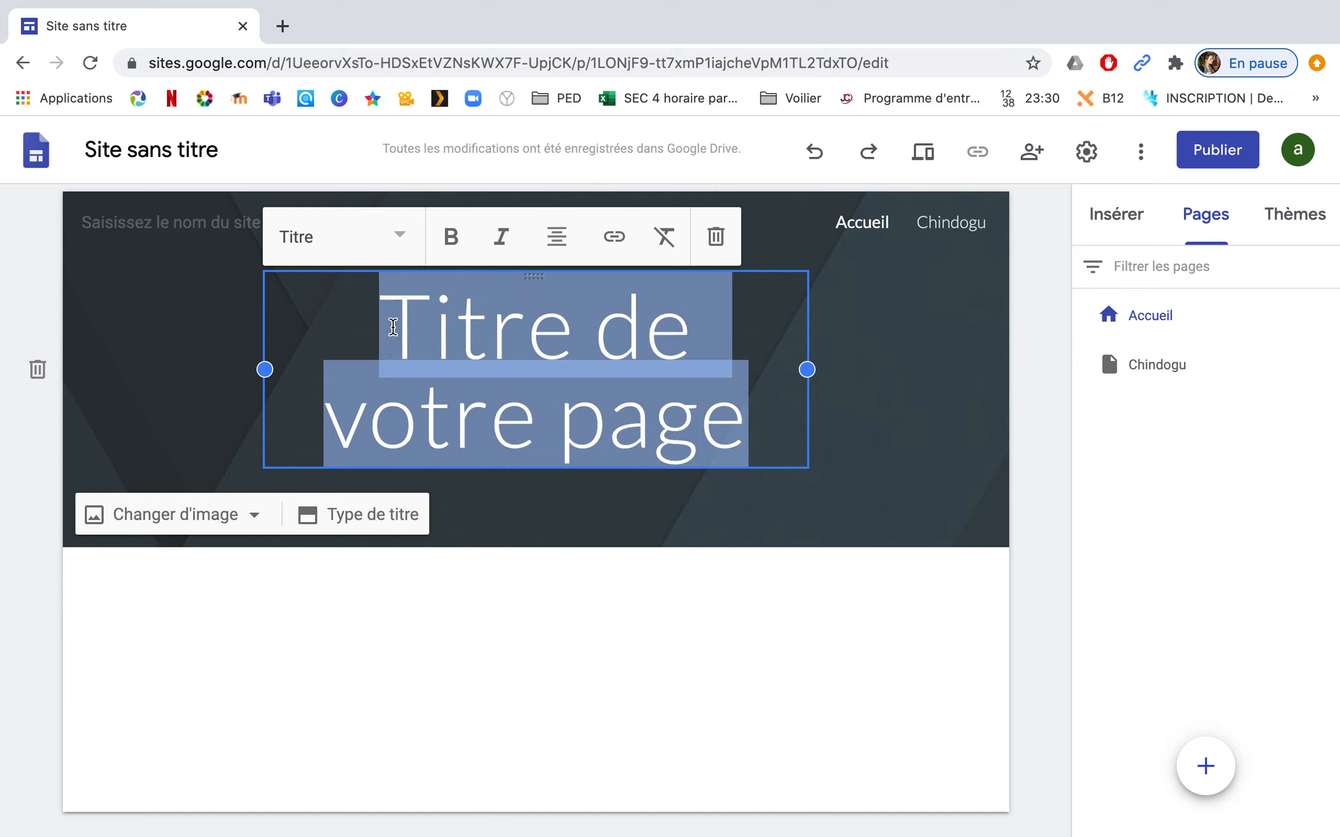
text(Alexandre)
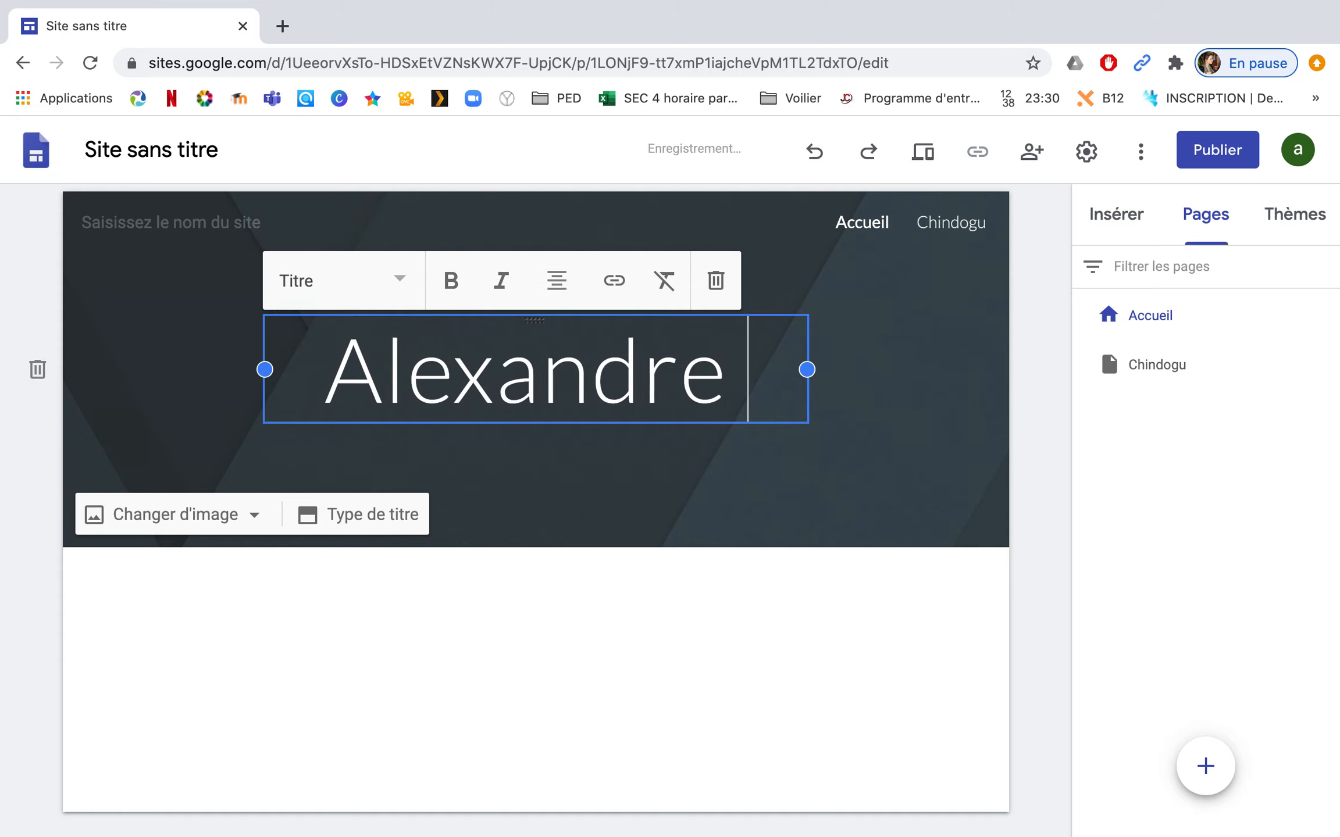
key(BackSpace)
text(a Bernier)
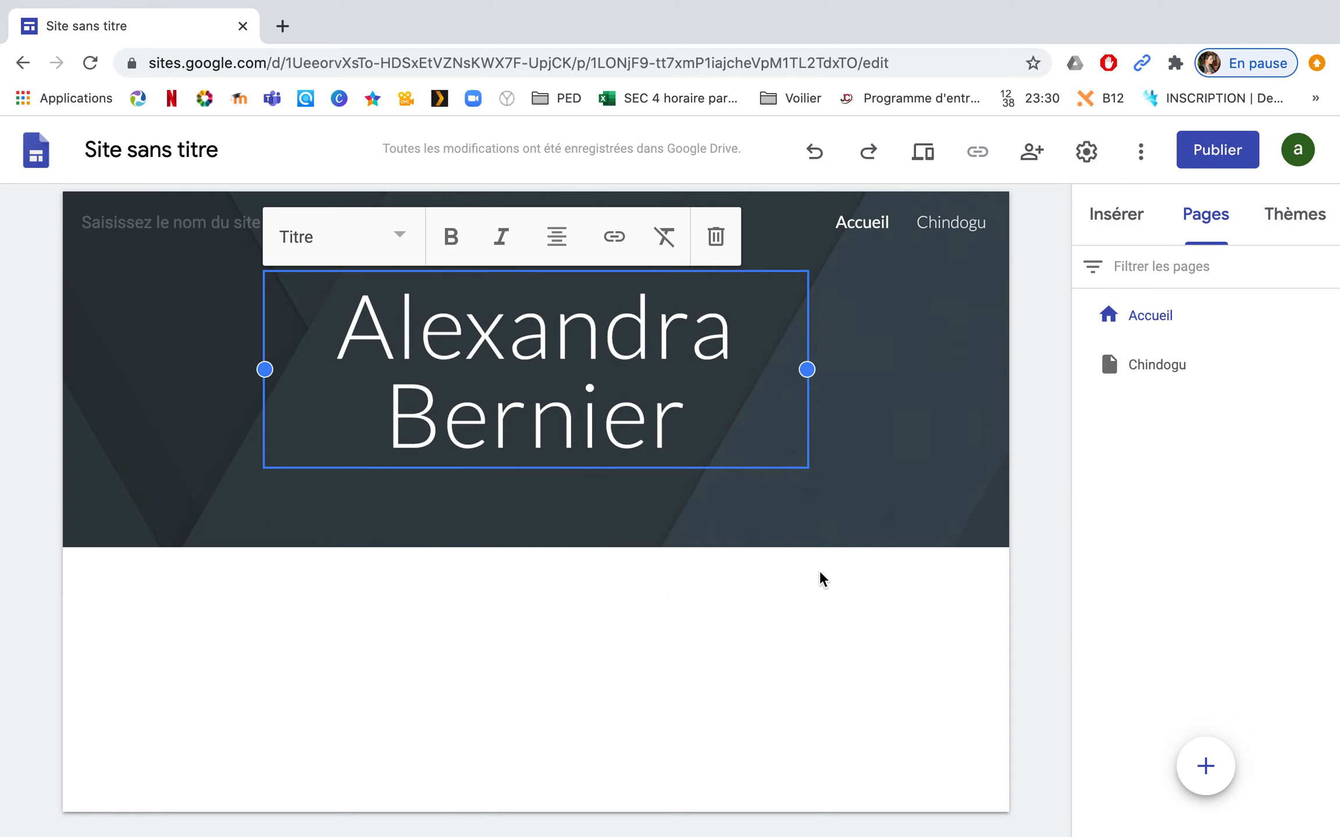
click(825, 520)
Step: Change the Accueil header image to the gallery photo of a dark icy lake with mountains
click(186, 519)
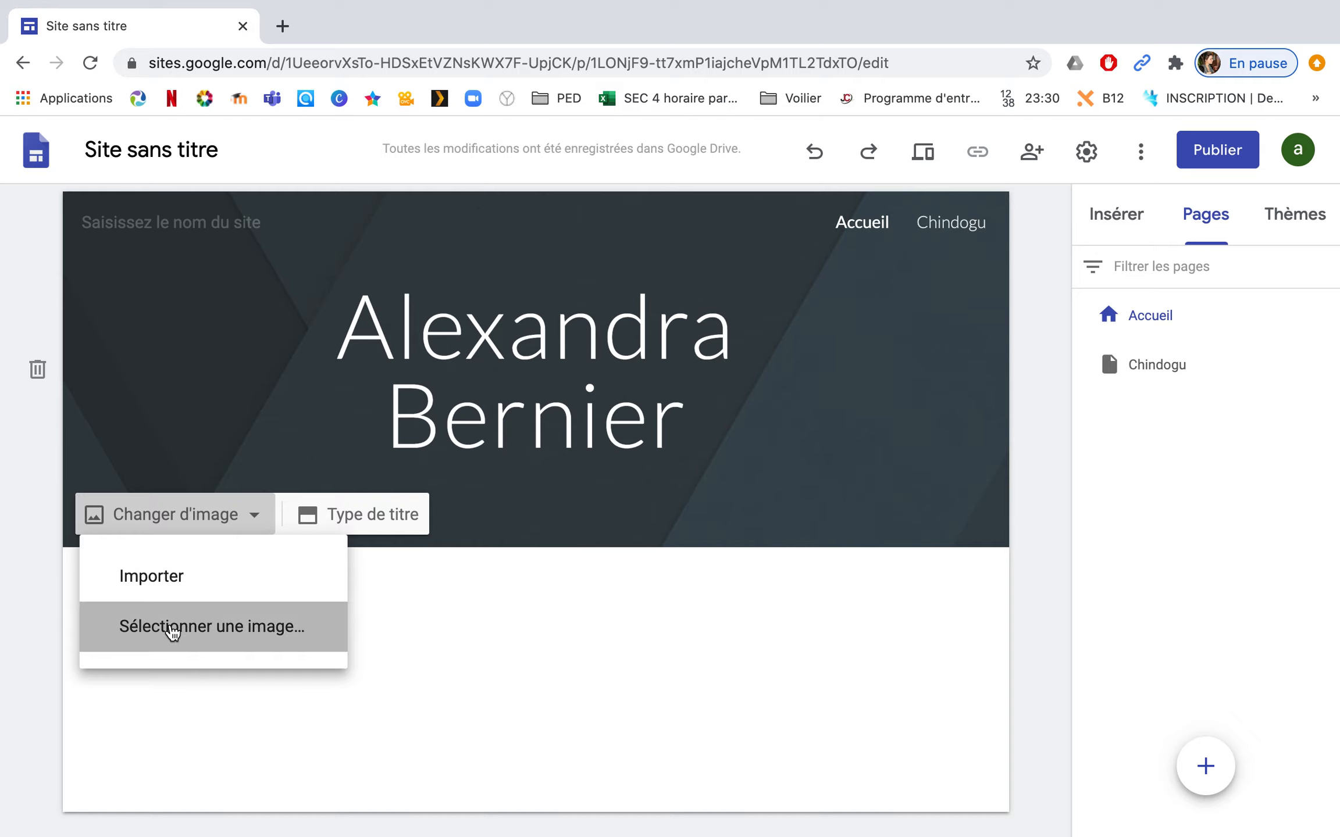
click(172, 631)
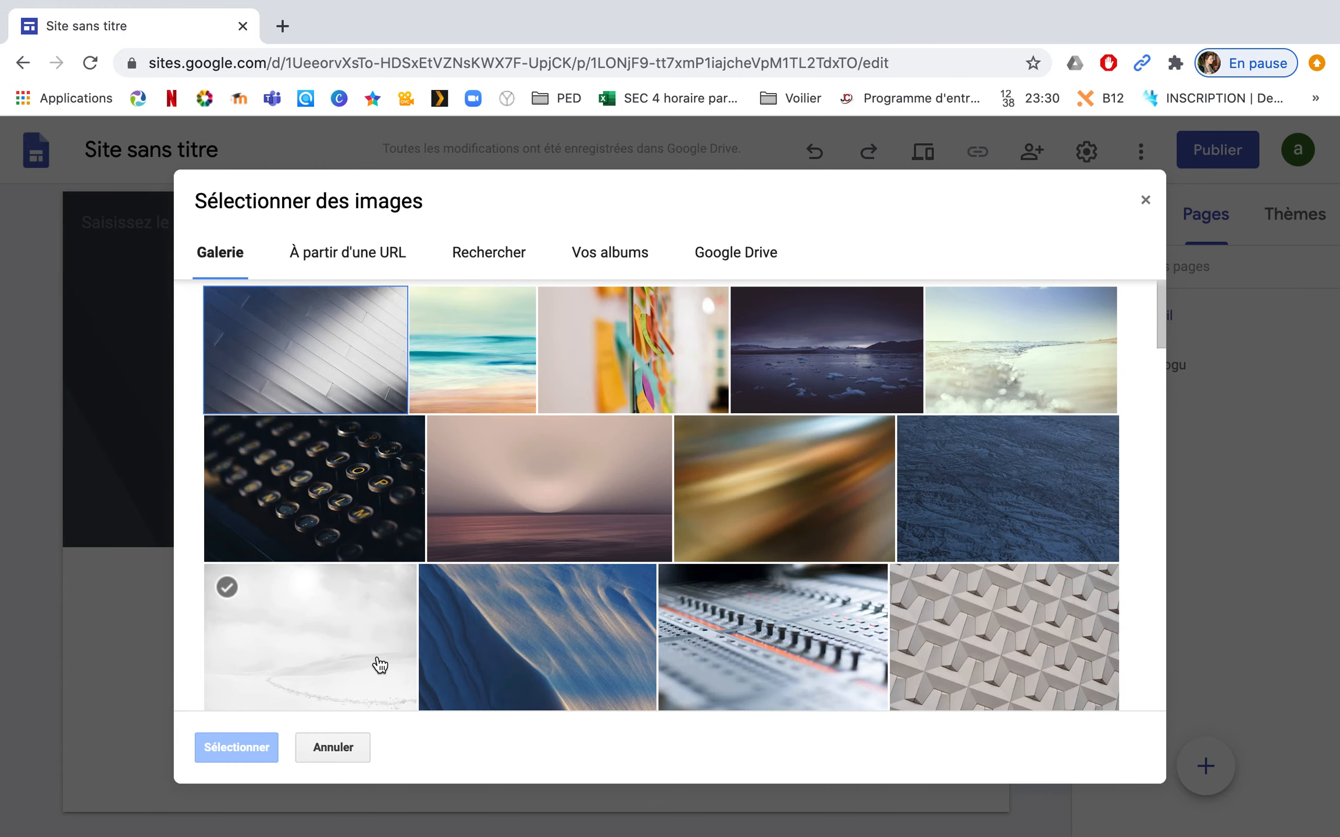
scroll(866, 576, down, 10)
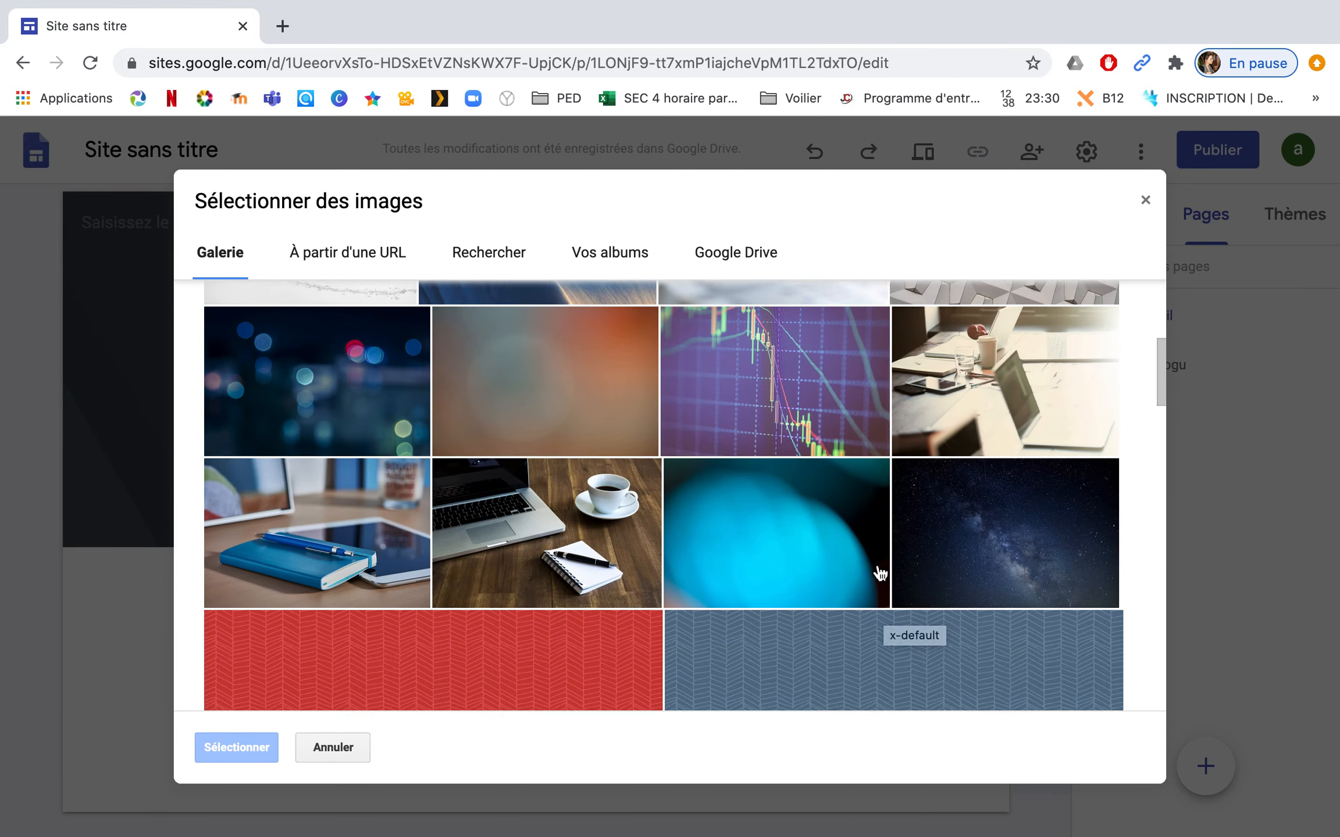
scroll(879, 572, down, 2)
scroll(879, 572, up, 10)
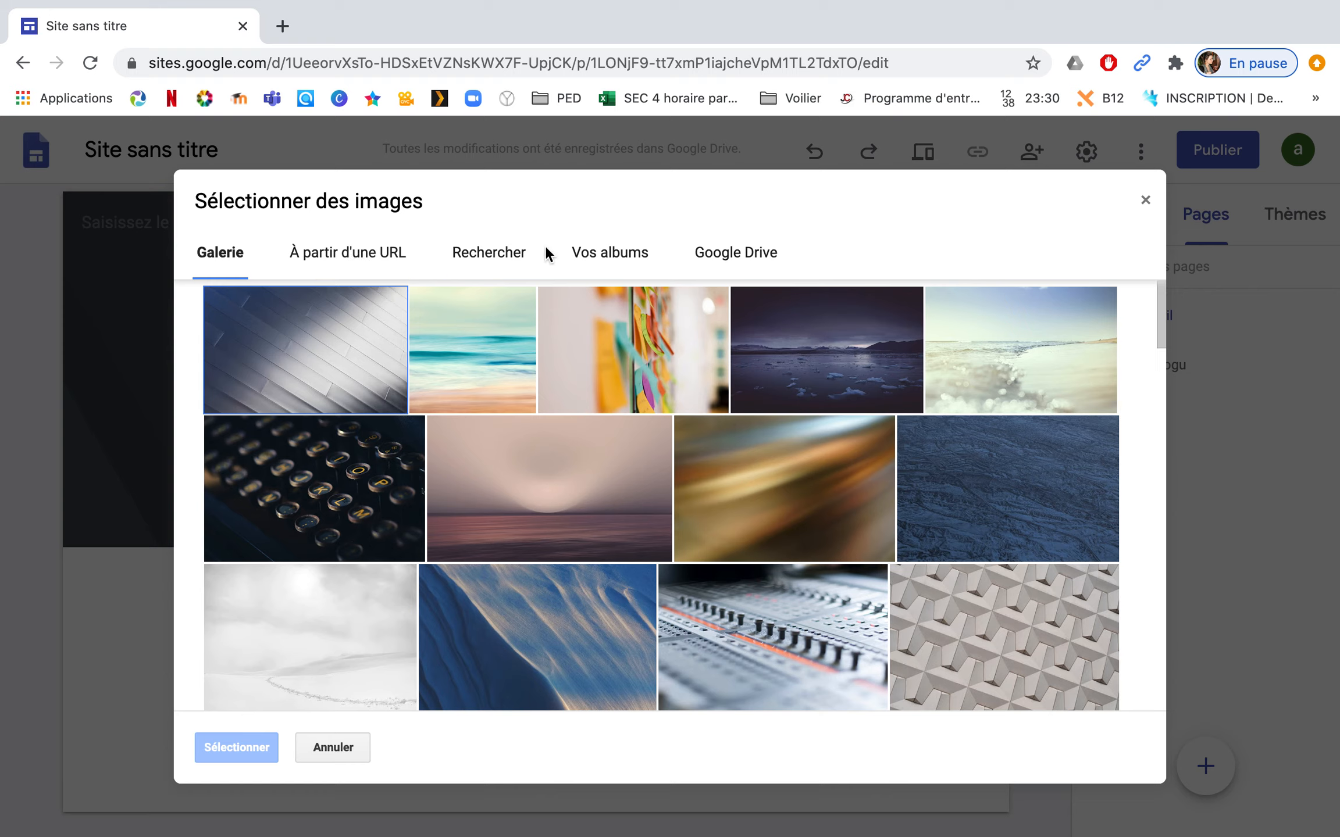
click(837, 357)
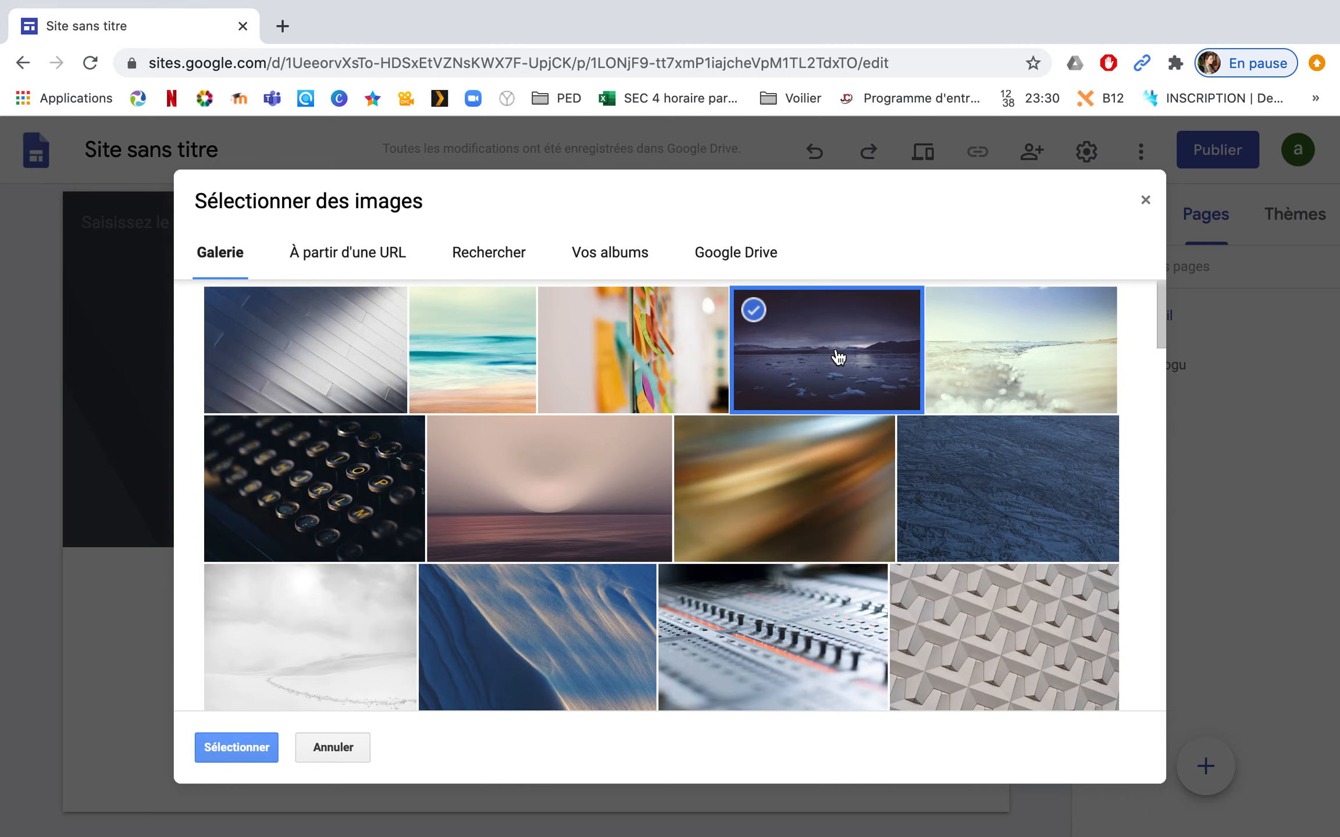
click(242, 747)
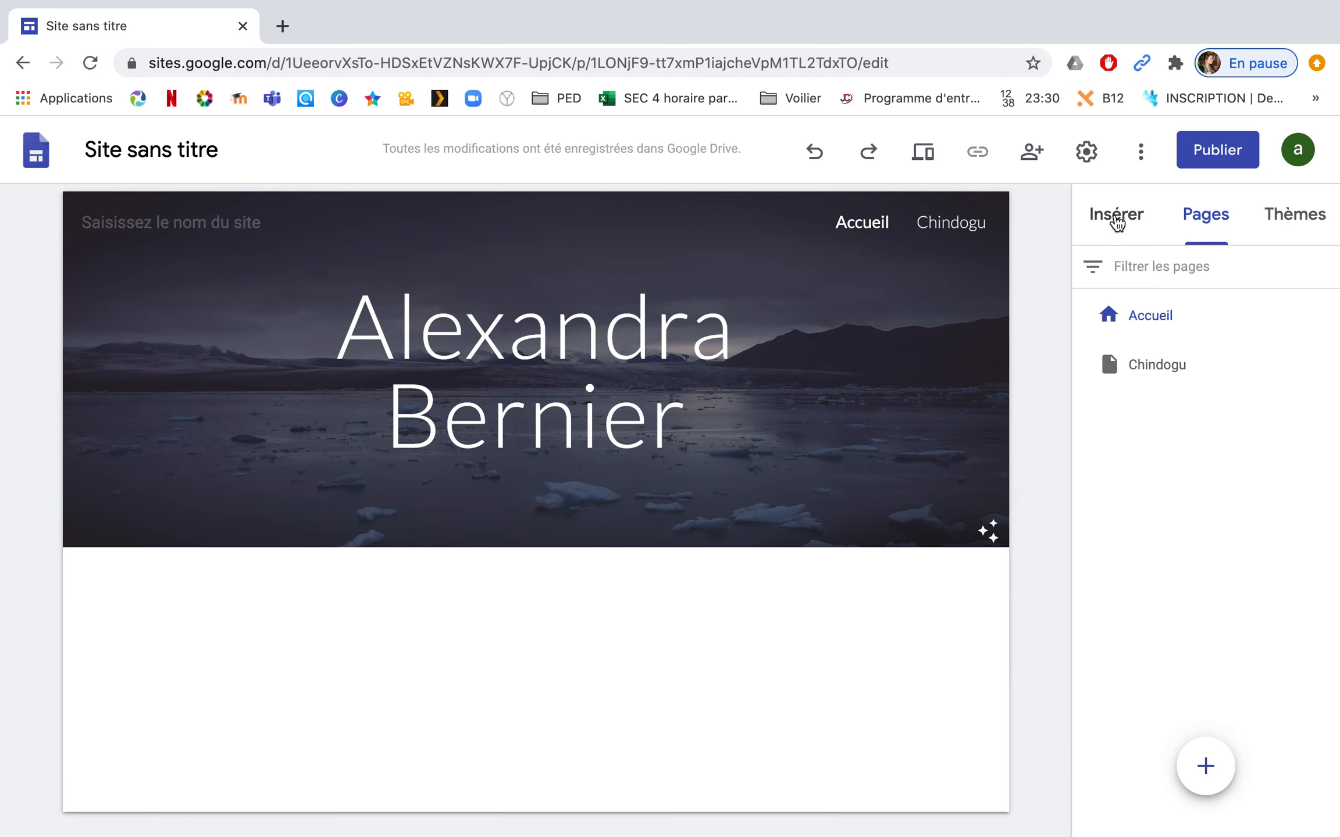
Step: Apply the Niveau theme to the site with the blue accent colour
click(1279, 223)
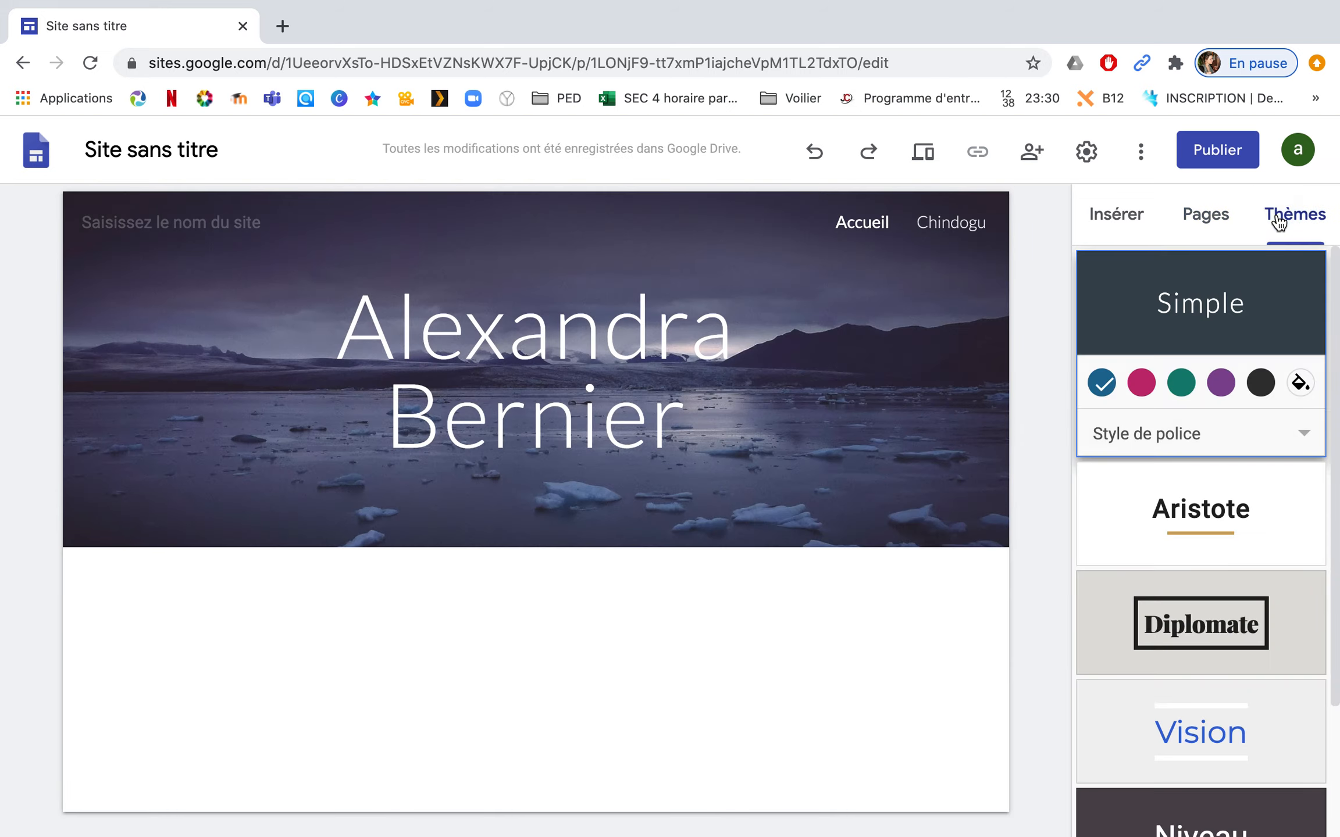
scroll(1279, 491, down, 3)
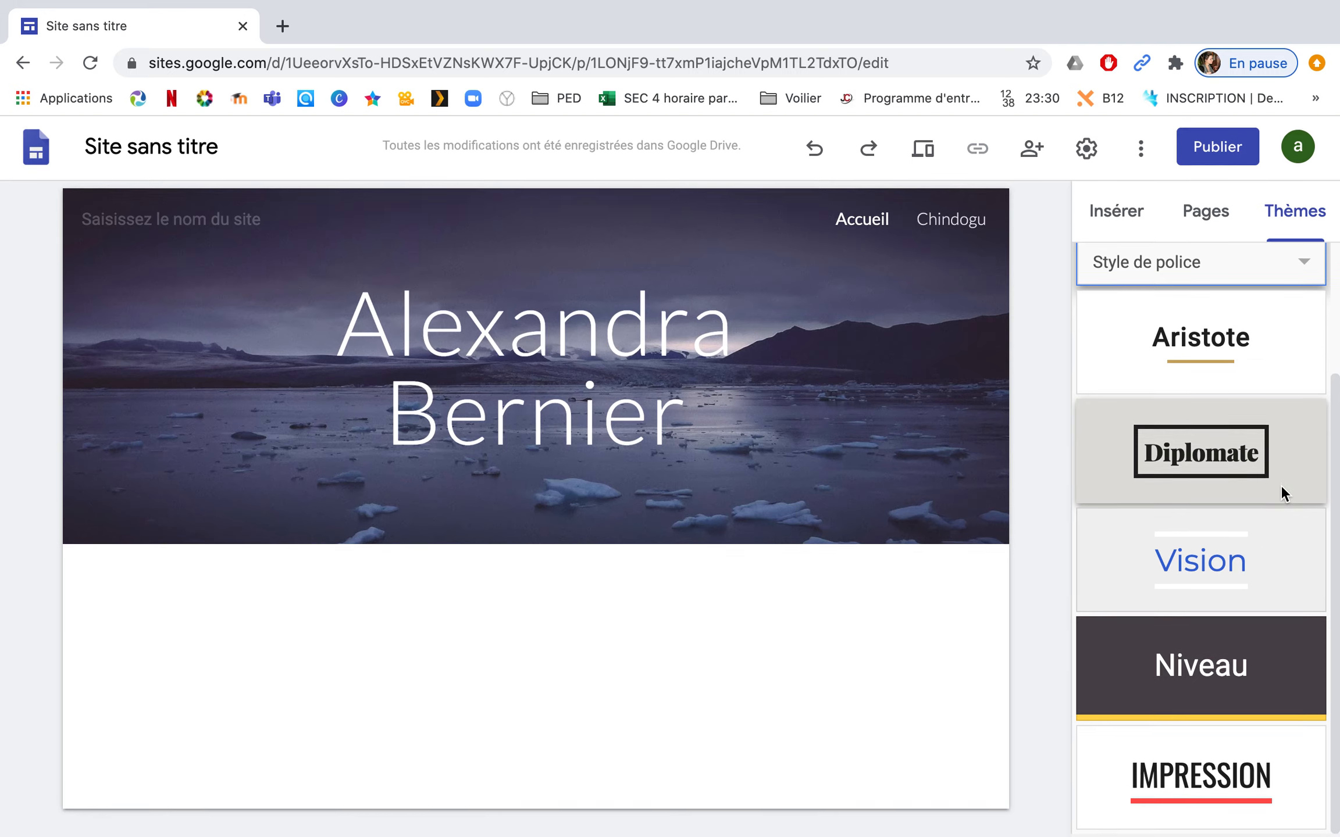
click(1243, 667)
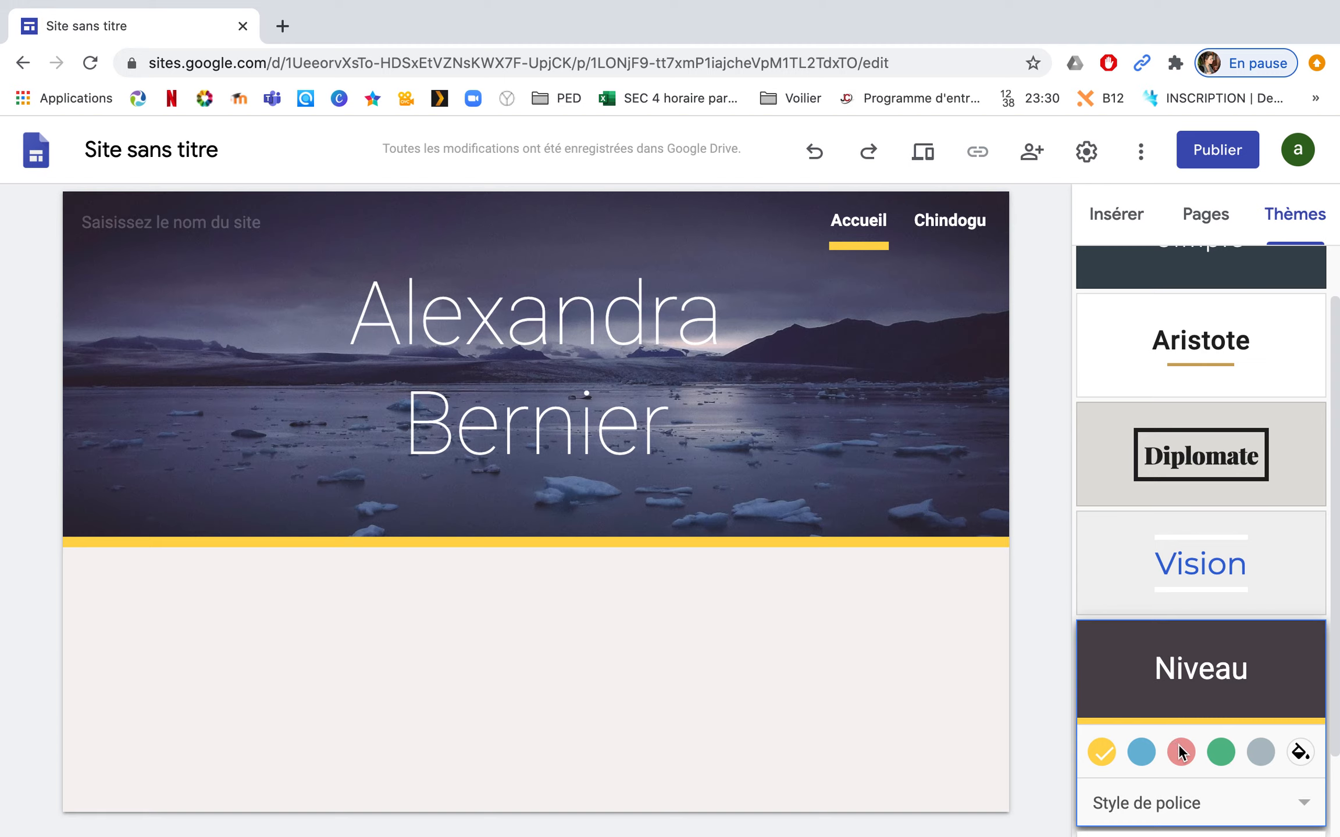
click(1142, 753)
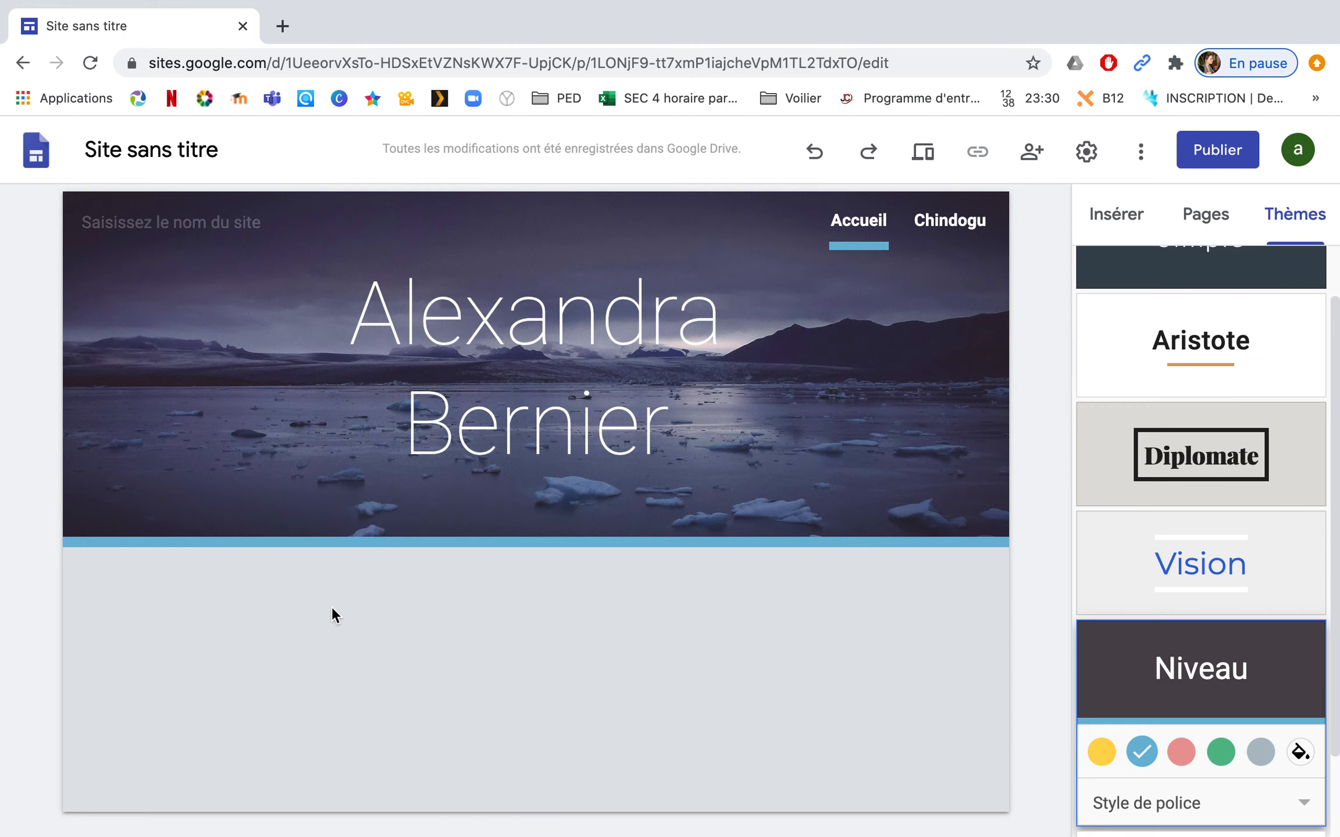
Step: Insert a text box below the Accueil header reading "Bienvenue sur mon site!"
double_click(405, 614)
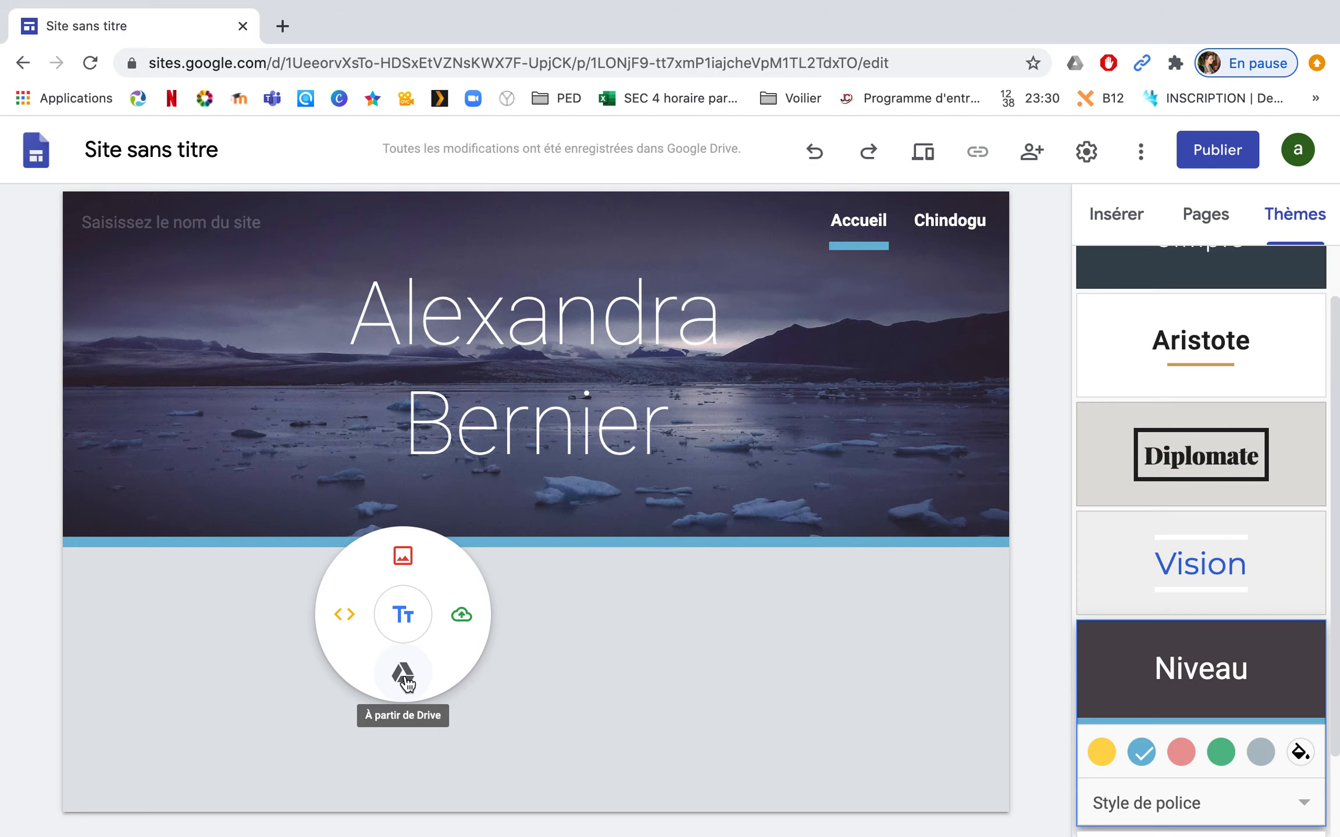
click(403, 615)
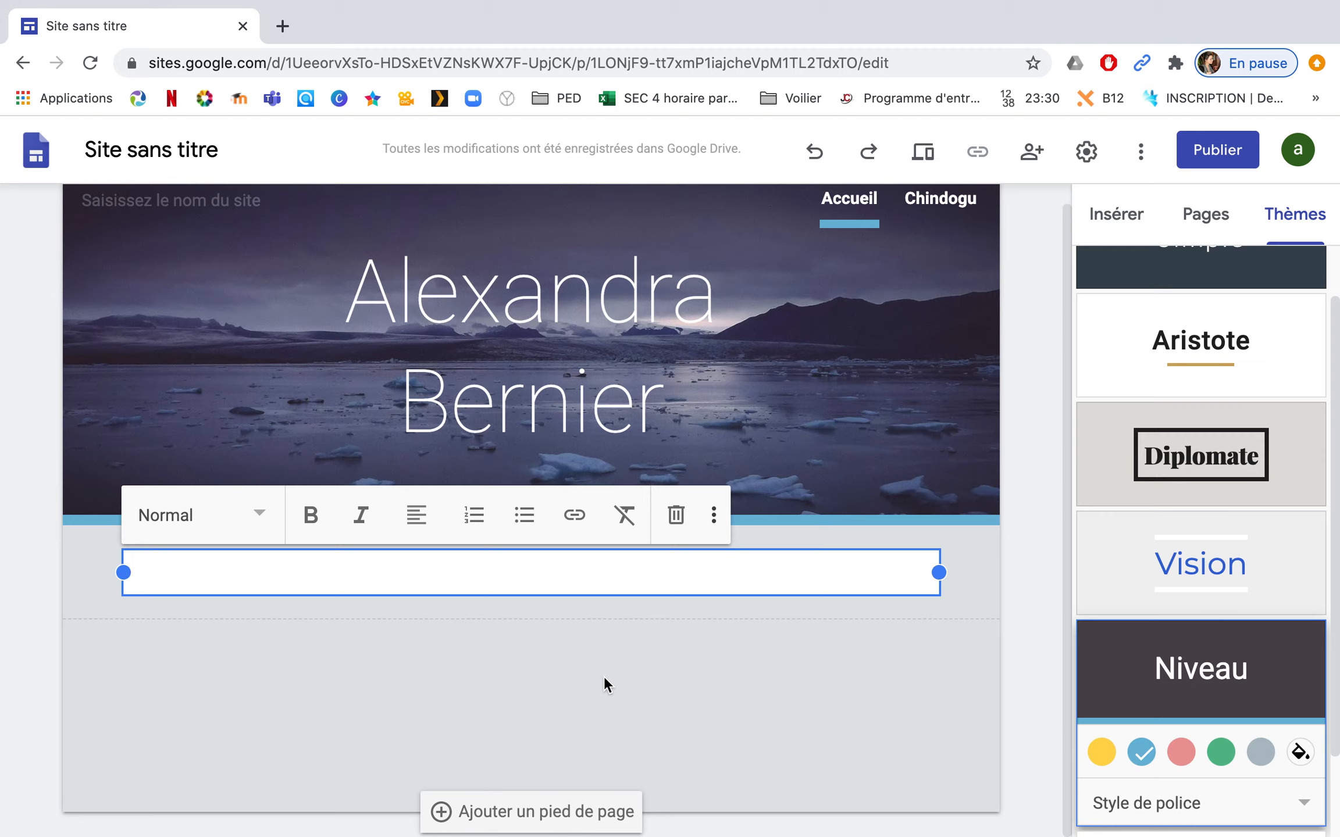
text(Bienven)
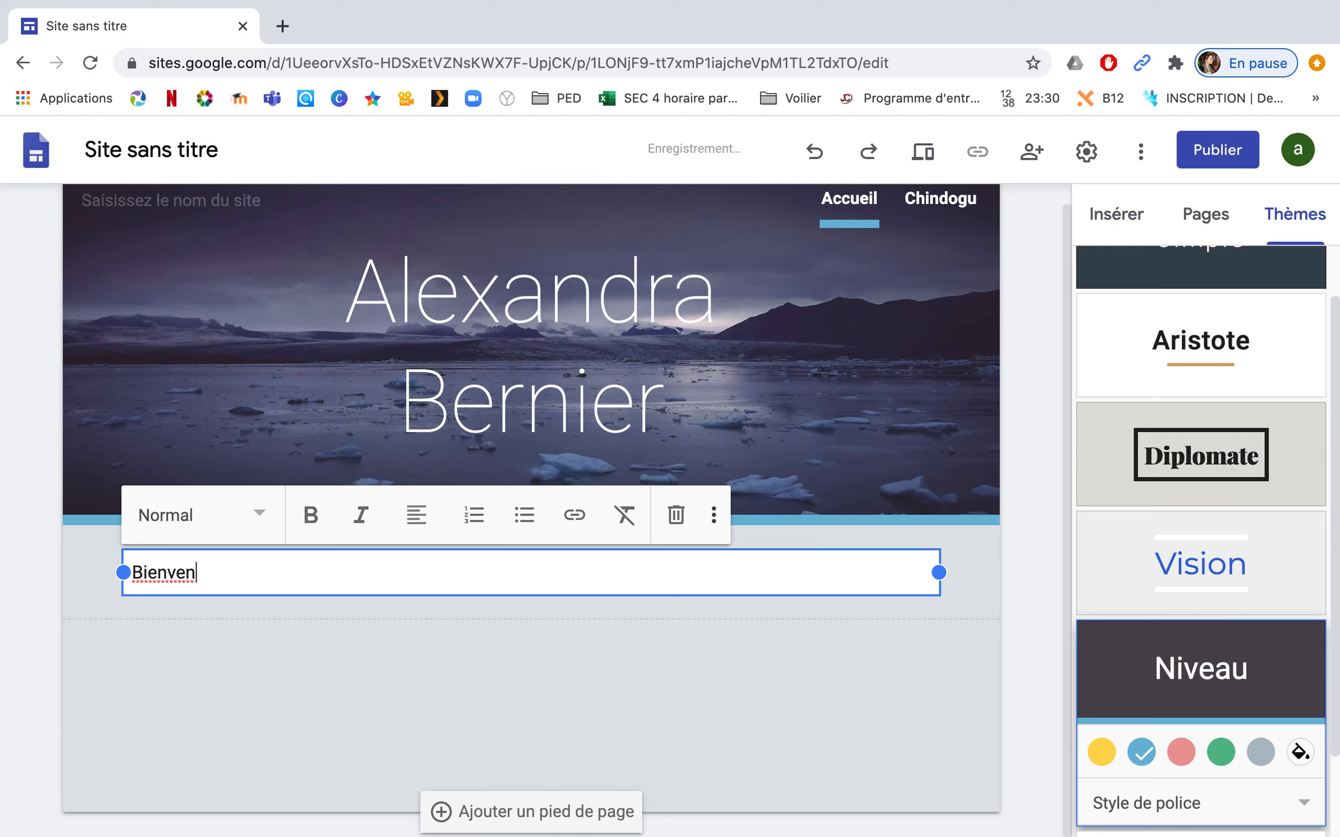
text(ue sur mon si)
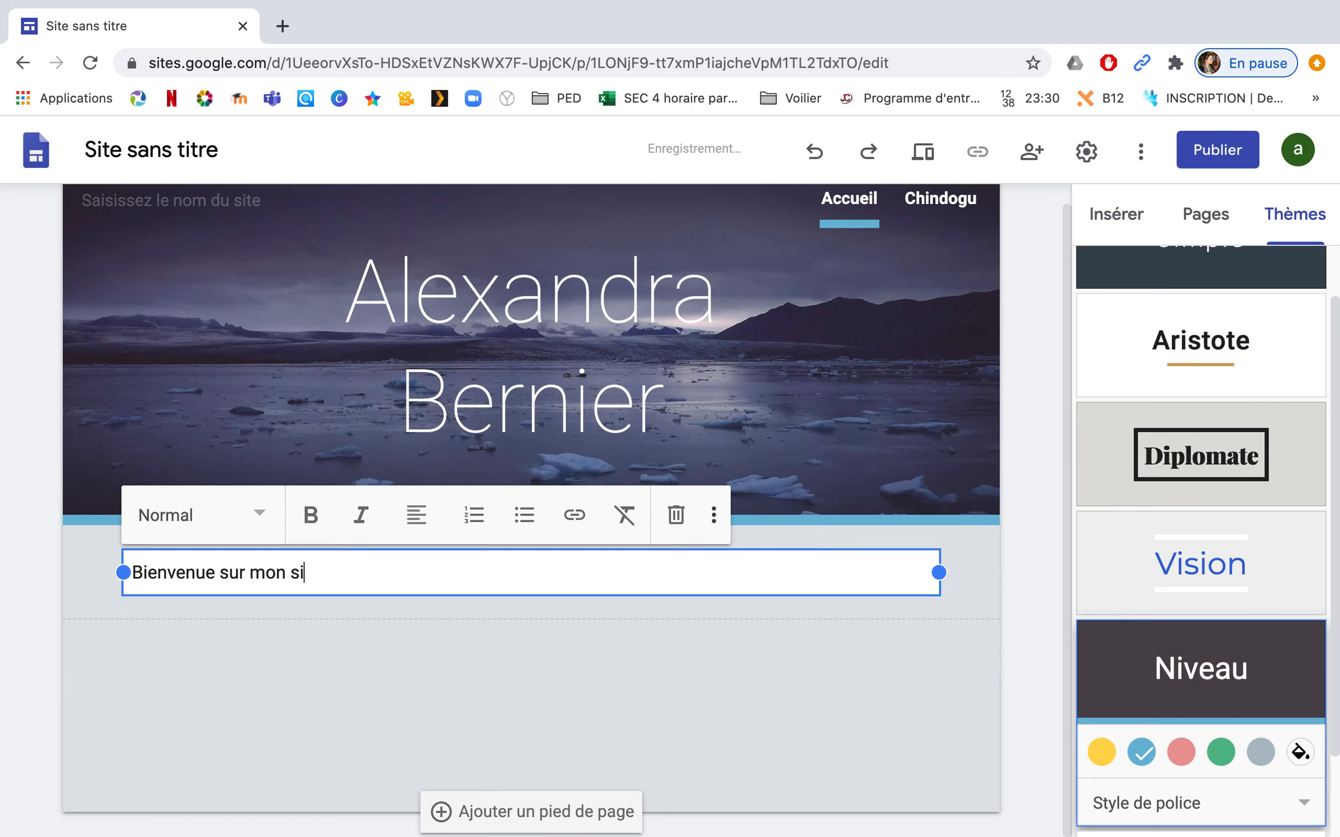
text(te!)
Step: Try the two Titre styles on the "Bienvenue sur mon site!" text and settle on the Sous-titre style
drag(324, 572, 122, 567)
click(202, 526)
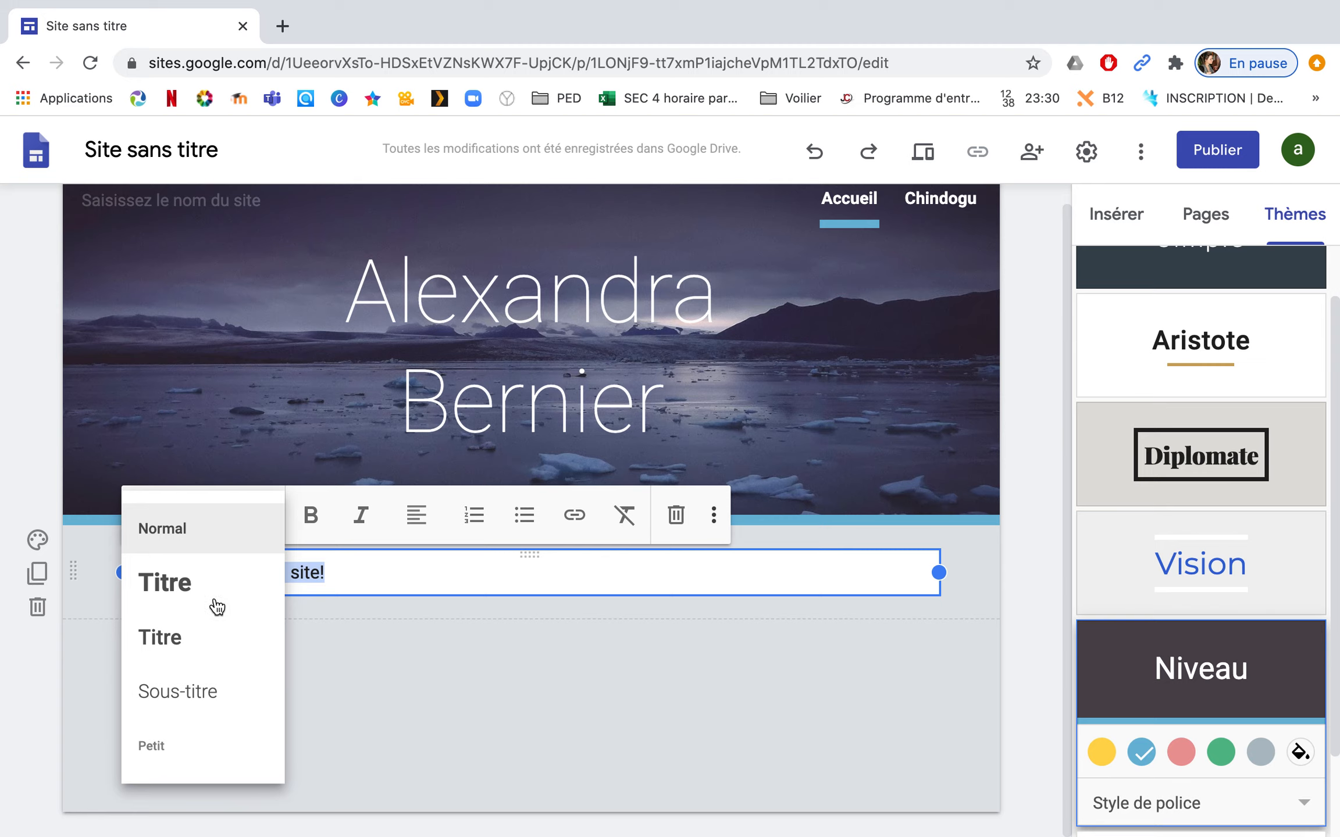
click(224, 655)
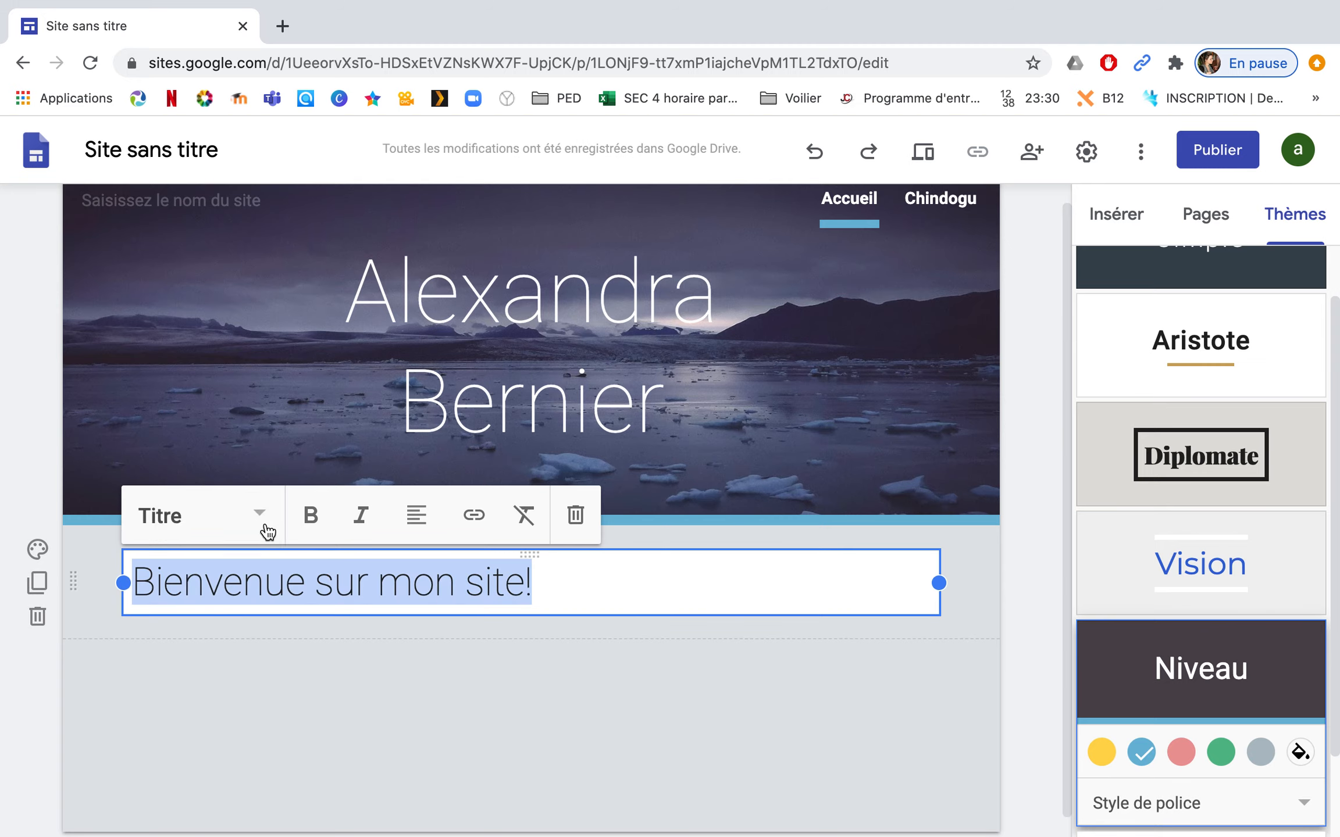
click(263, 529)
click(219, 587)
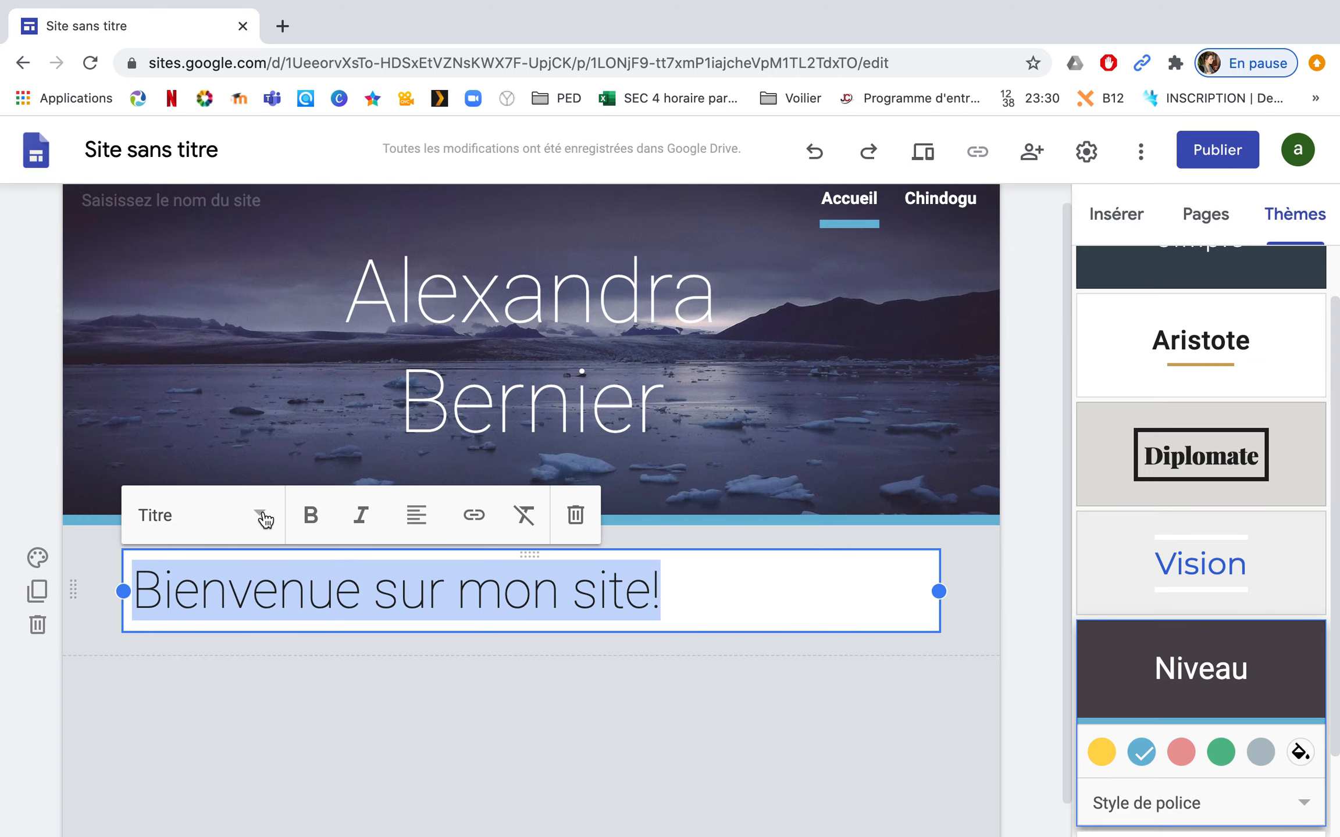
click(263, 515)
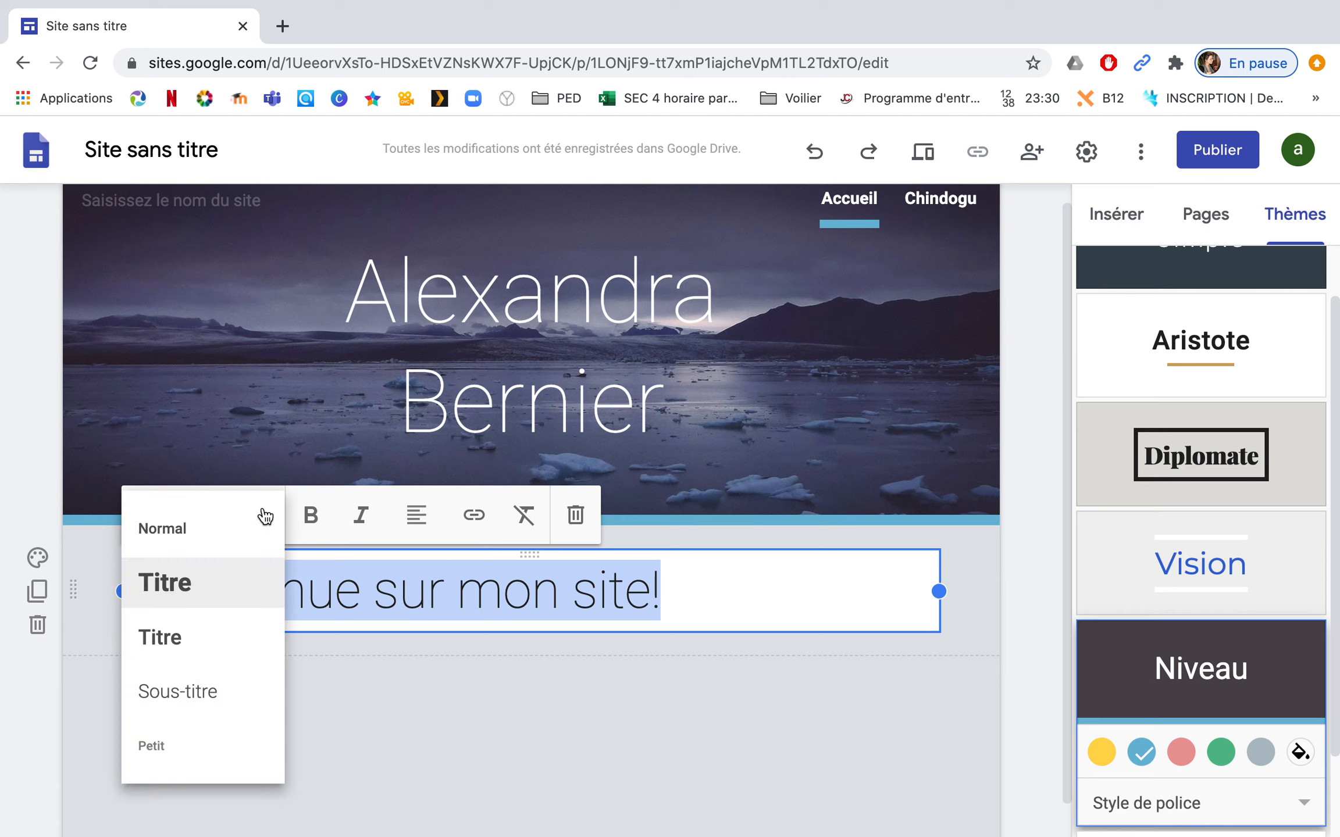
click(236, 695)
click(349, 630)
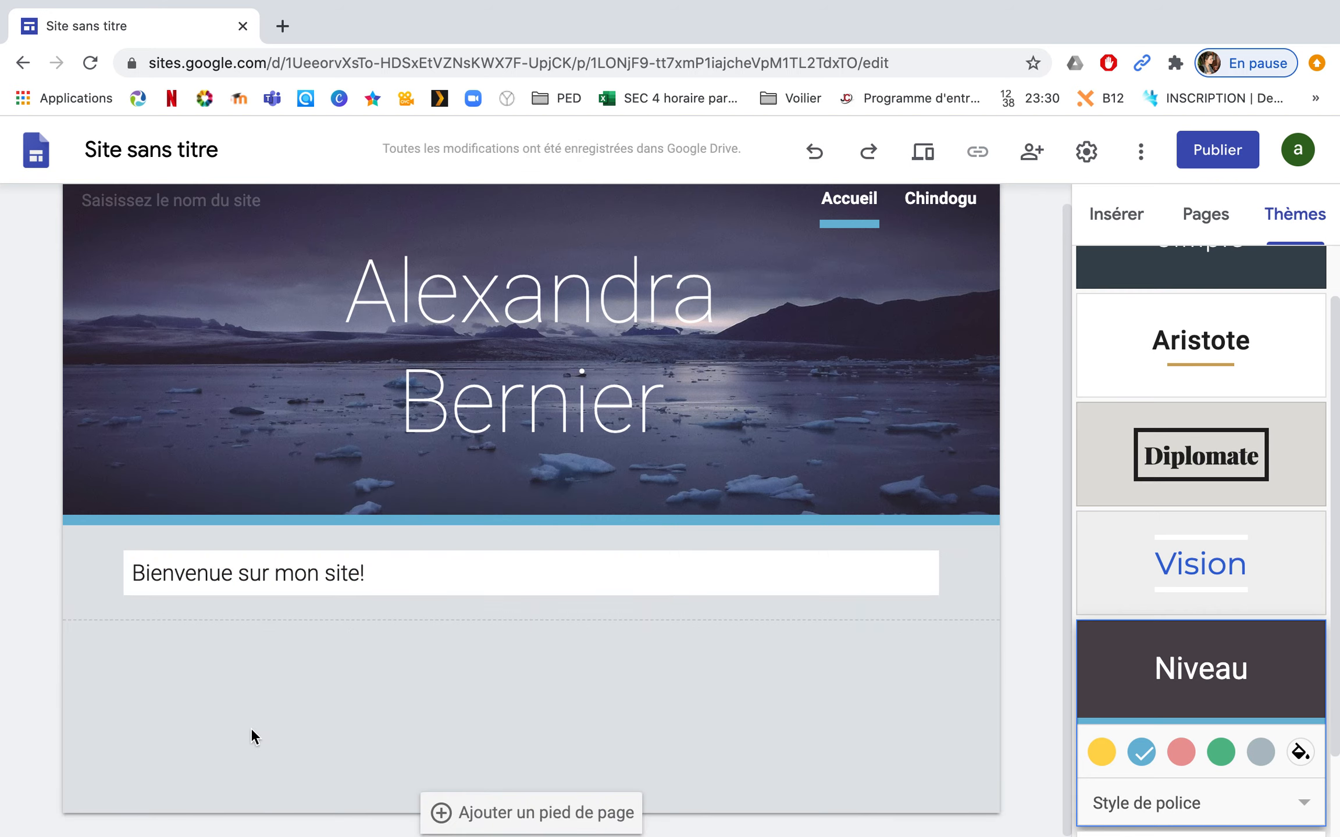
click(232, 558)
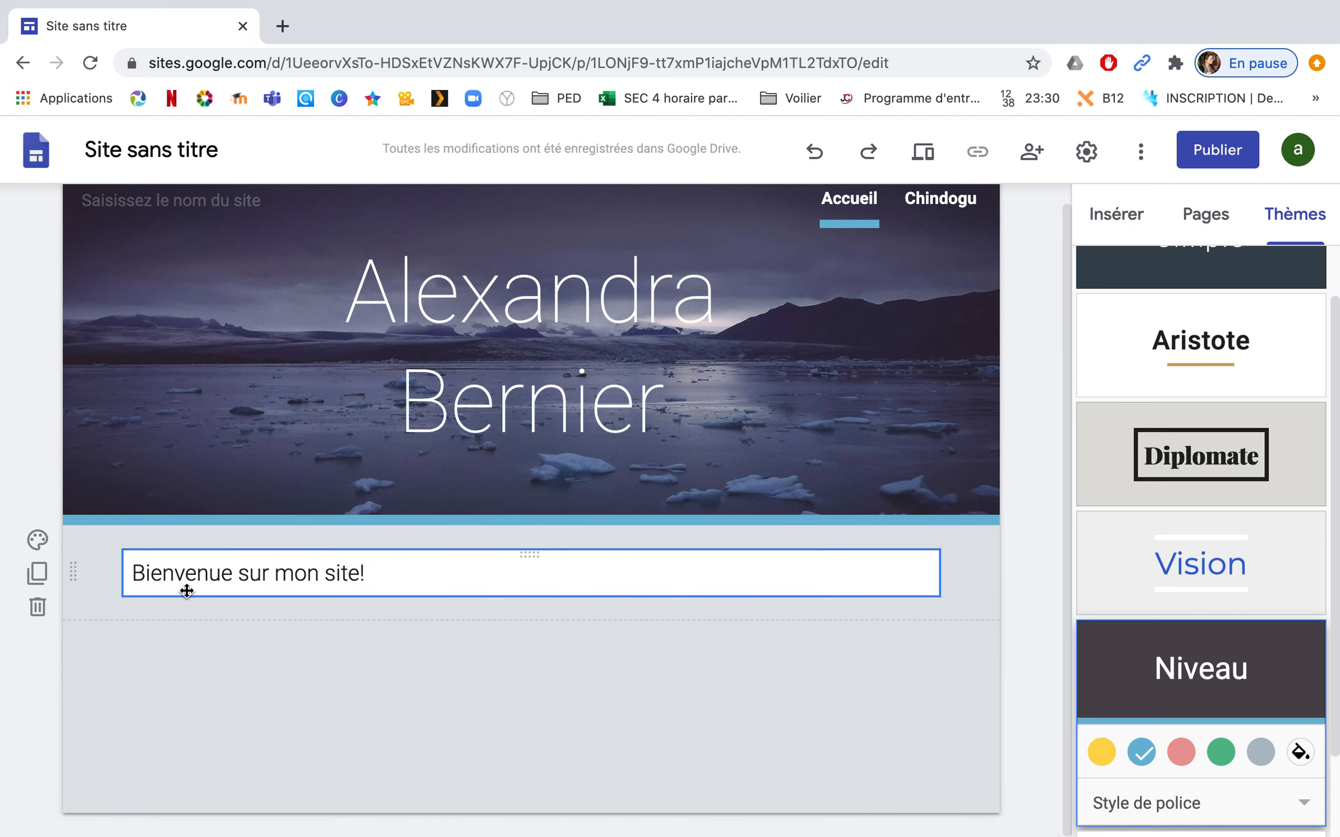
click(412, 566)
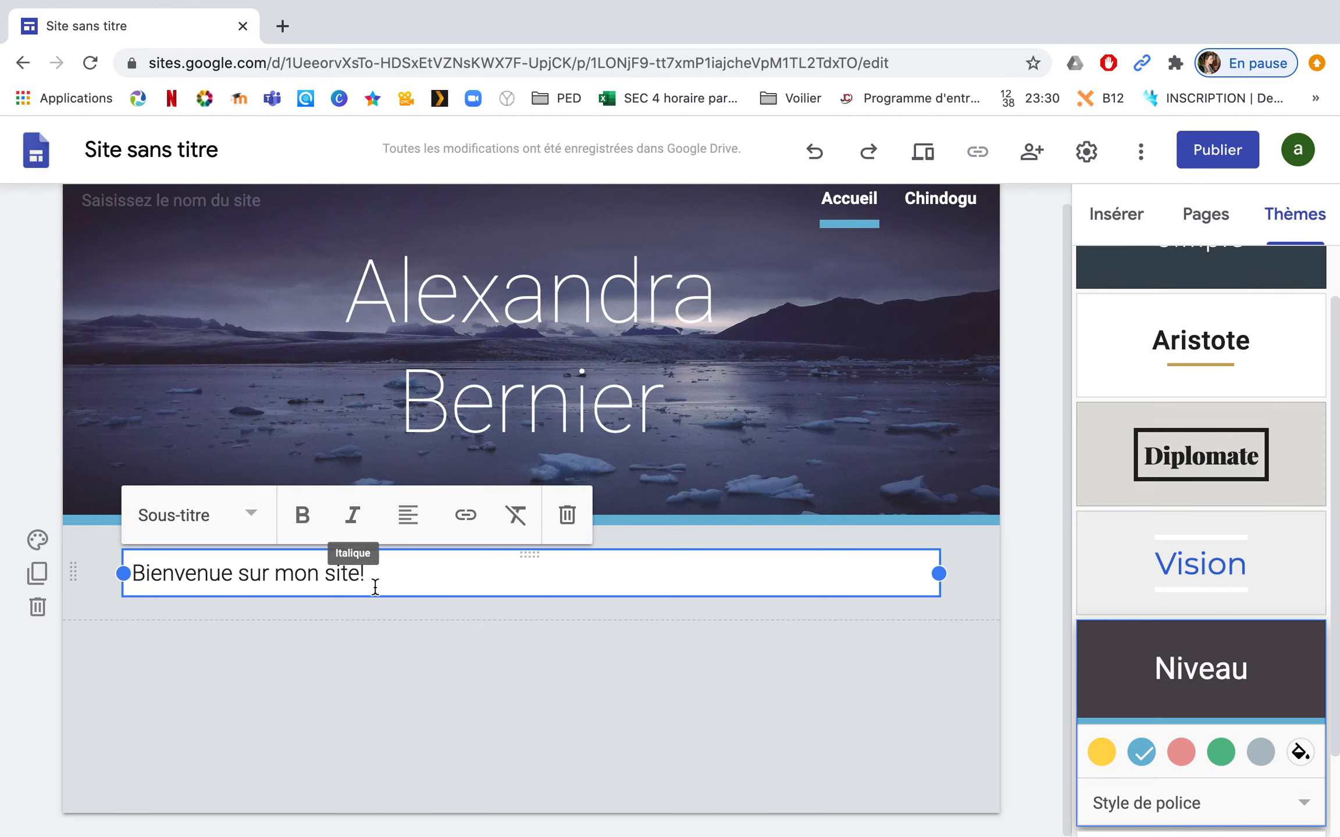
click(411, 635)
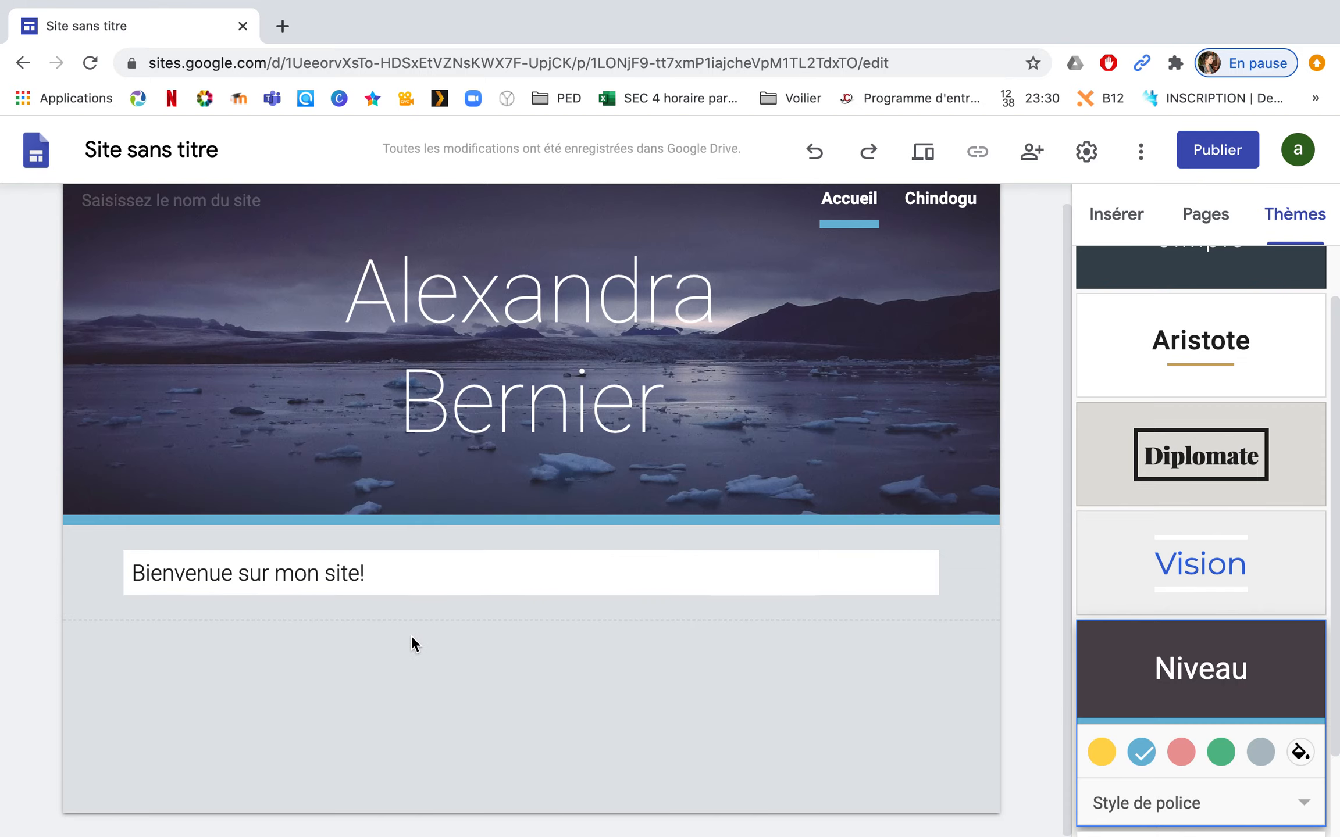
Step: Narrow the welcome text box from its right edge to about two-fifths of the page's content width
click(643, 595)
drag(938, 573, 569, 564)
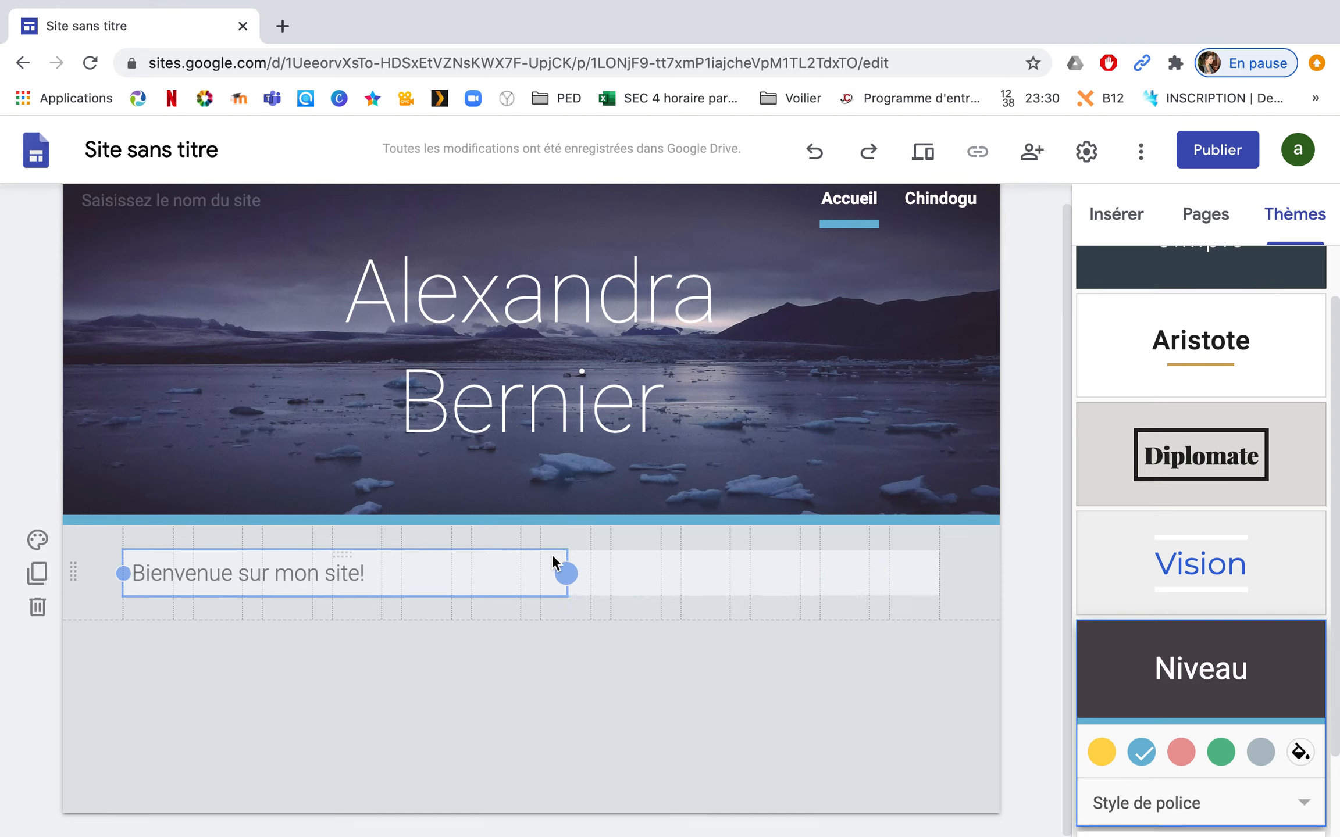
mouse_move(474, 558)
mouse_down()
mouse_move(507, 566)
mouse_move(470, 565)
mouse_up()
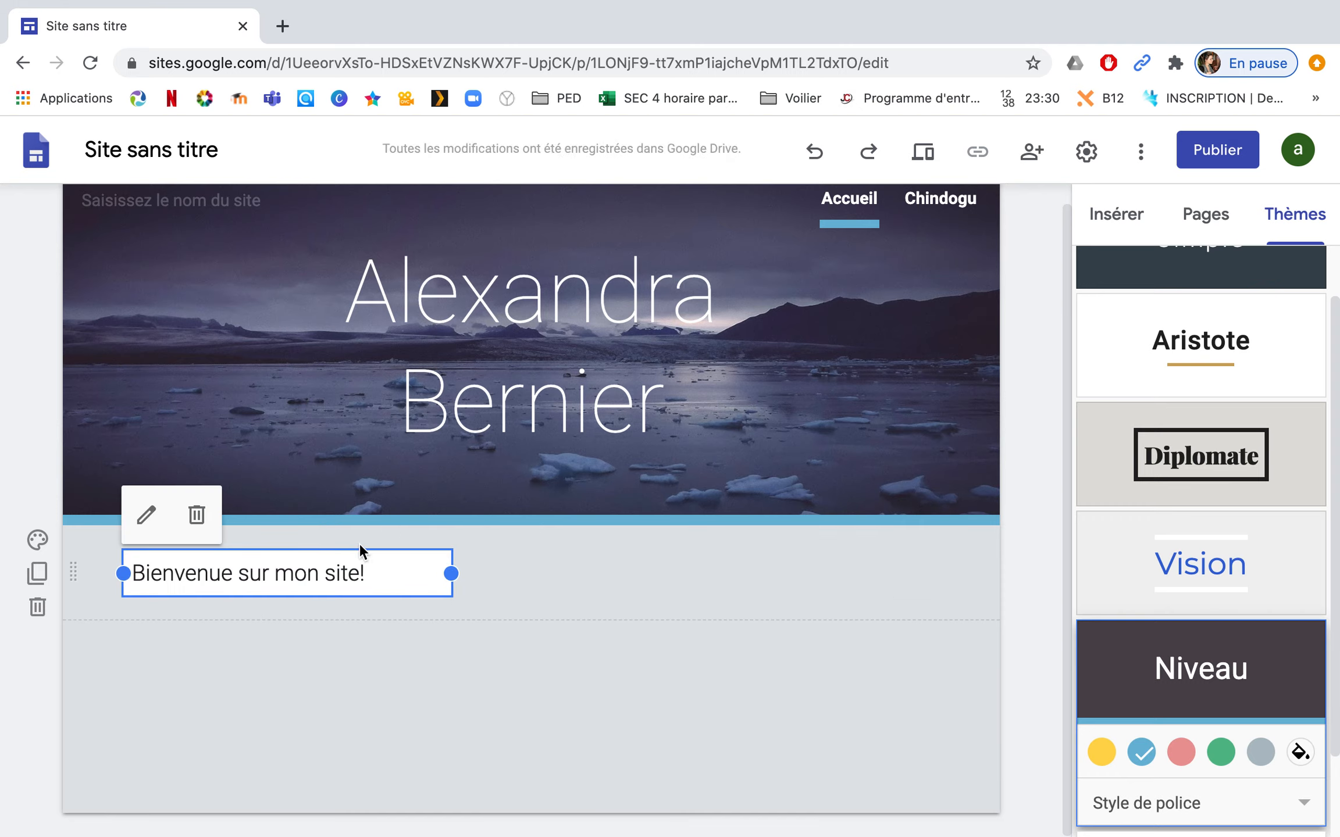
drag(478, 636, 683, 670)
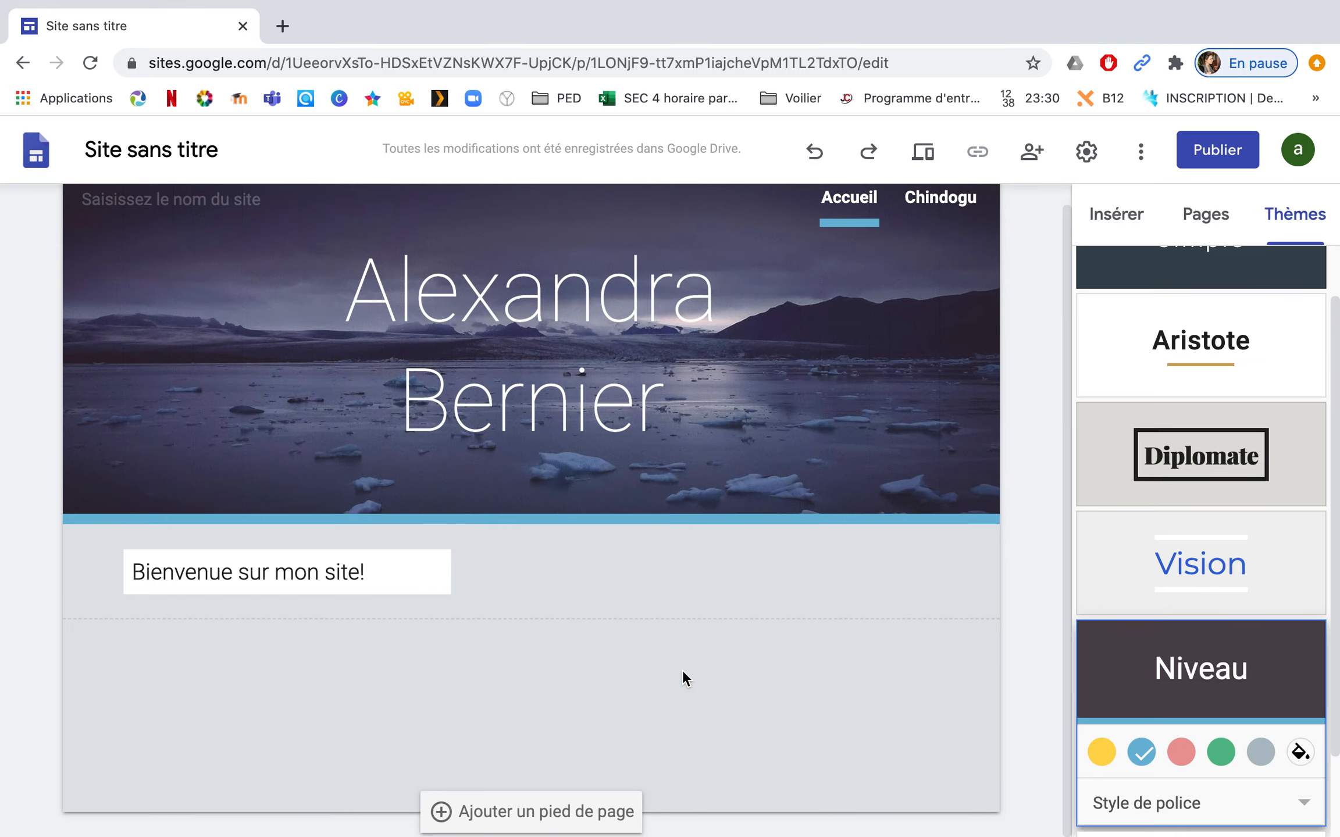
Step: Insert a white daisy photo below the welcome text on the Accueil page from a Google image search for "fleur"
double_click(560, 670)
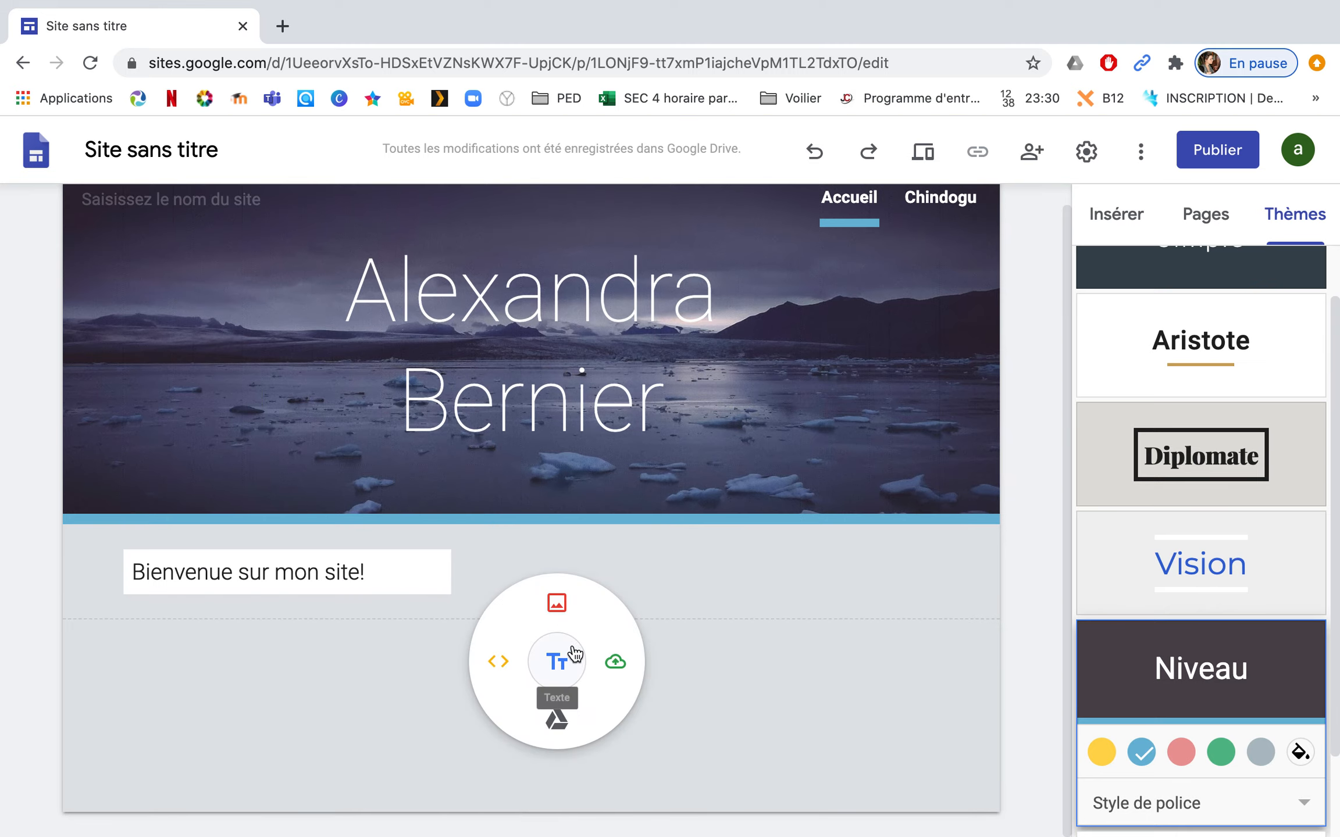
click(559, 615)
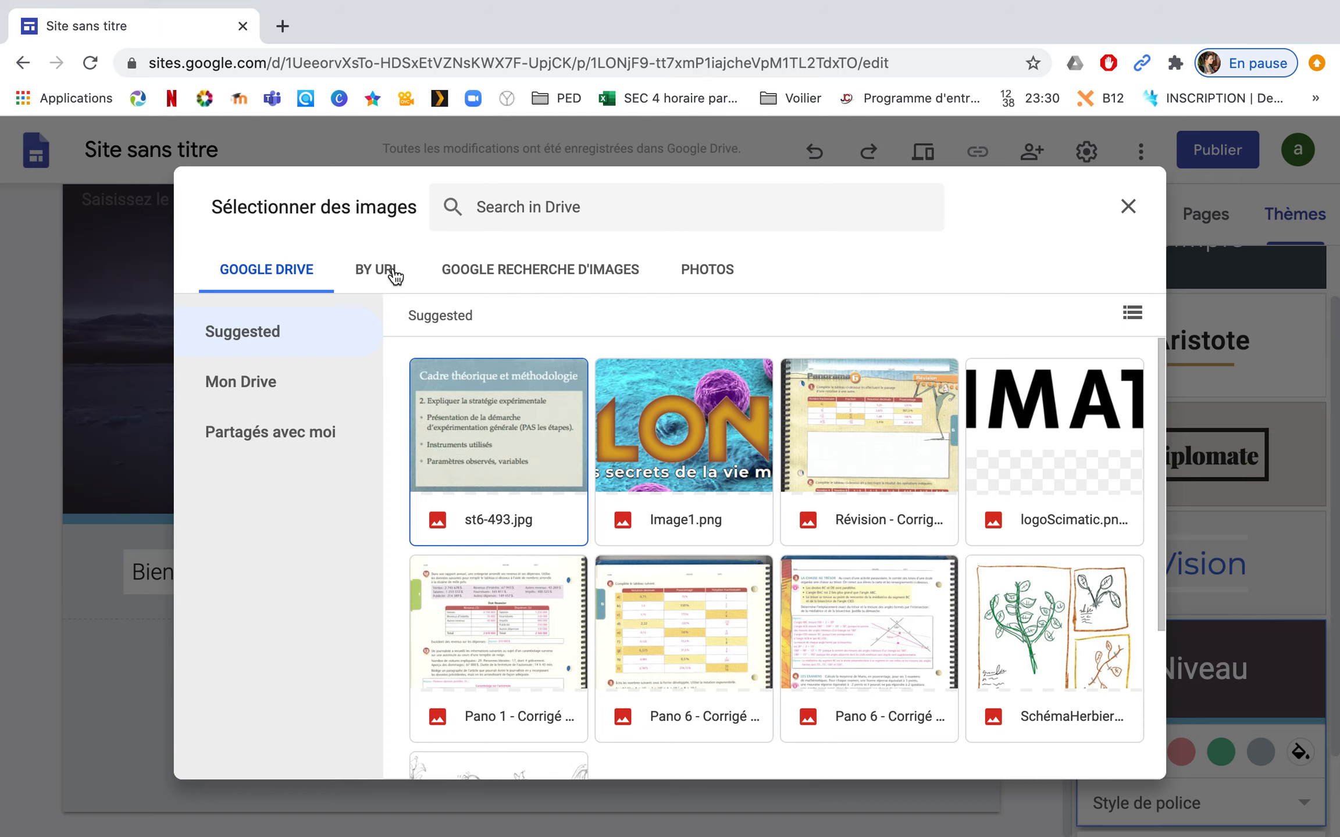
click(538, 269)
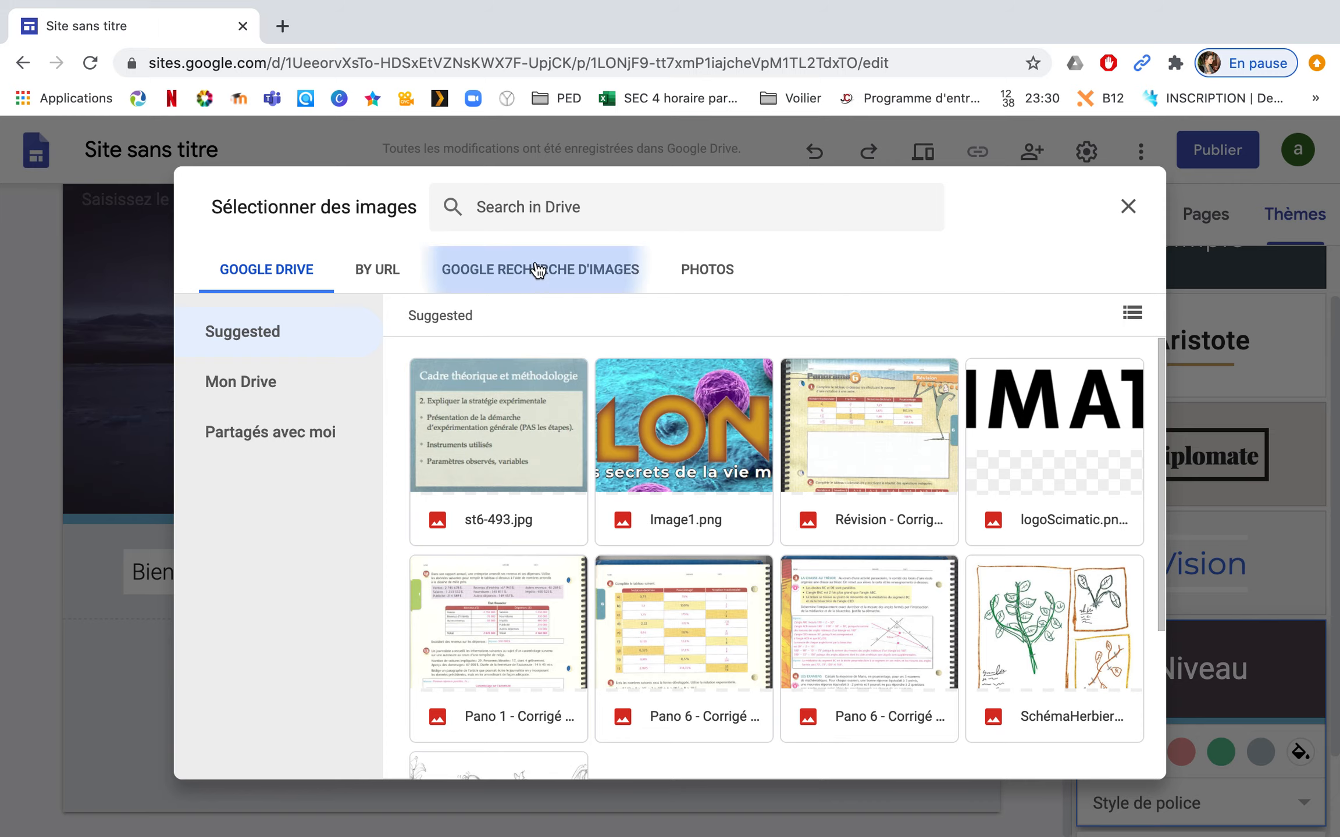
text(fleur)
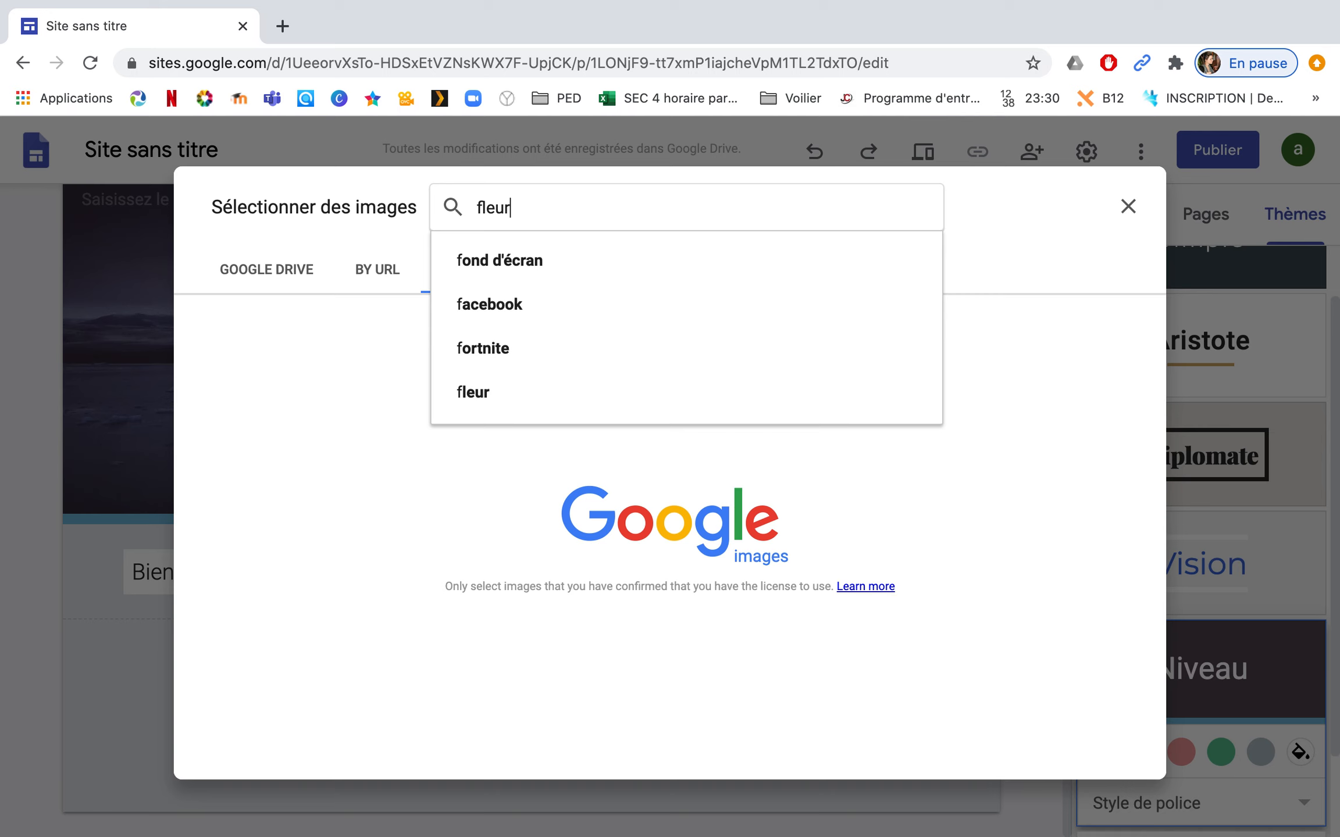
key(Return)
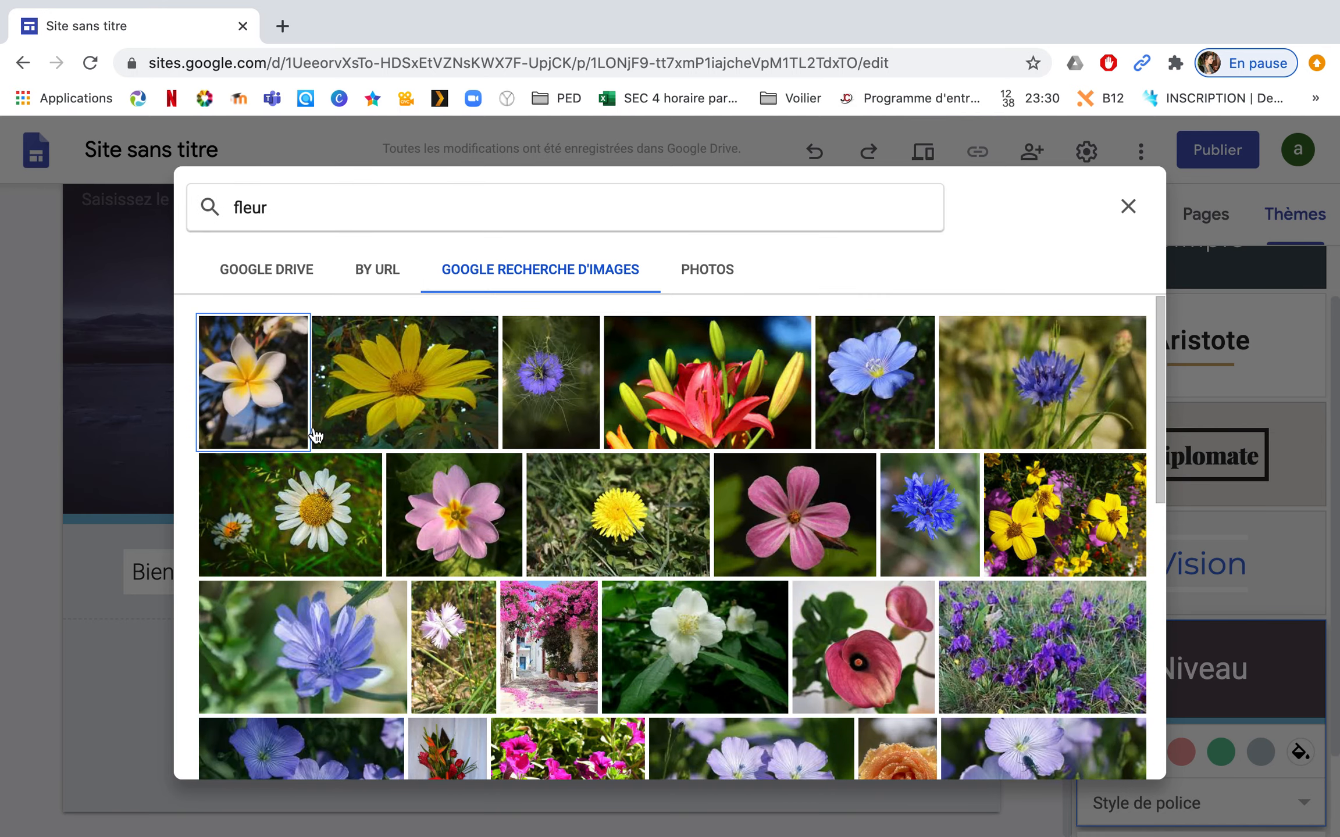
click(289, 517)
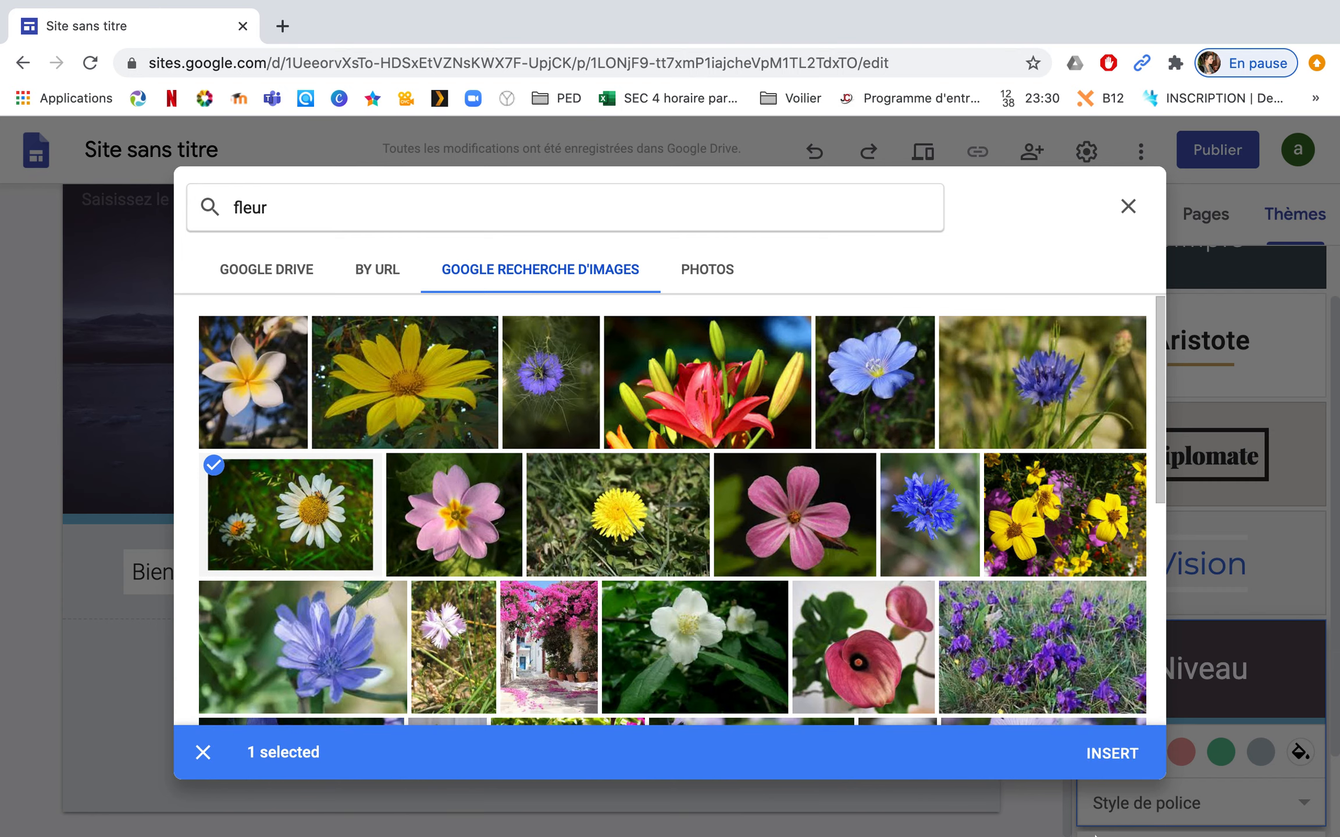
click(1121, 751)
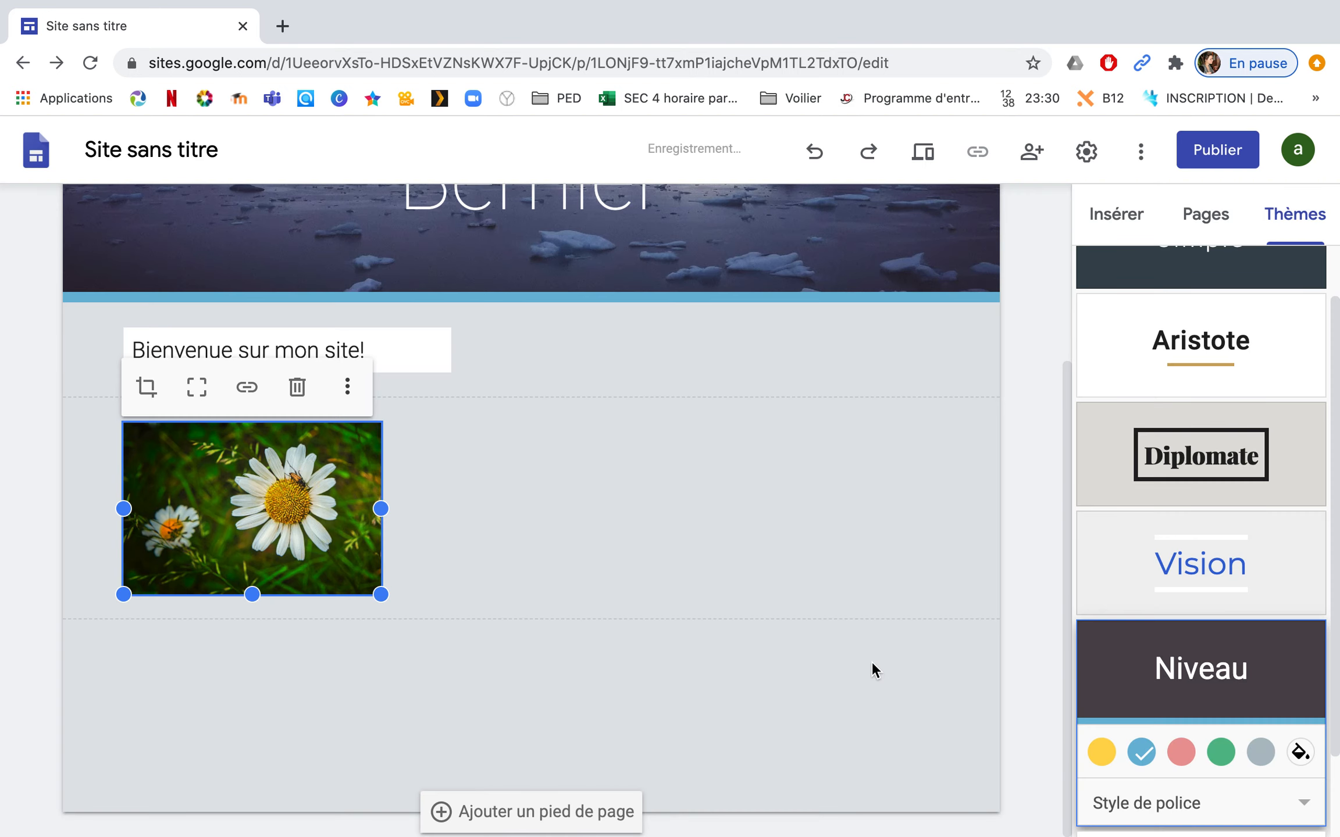
Step: Enlarge the daisy photo to about two-fifths of the content width and move it to the right side of its section
drag(380, 593, 463, 656)
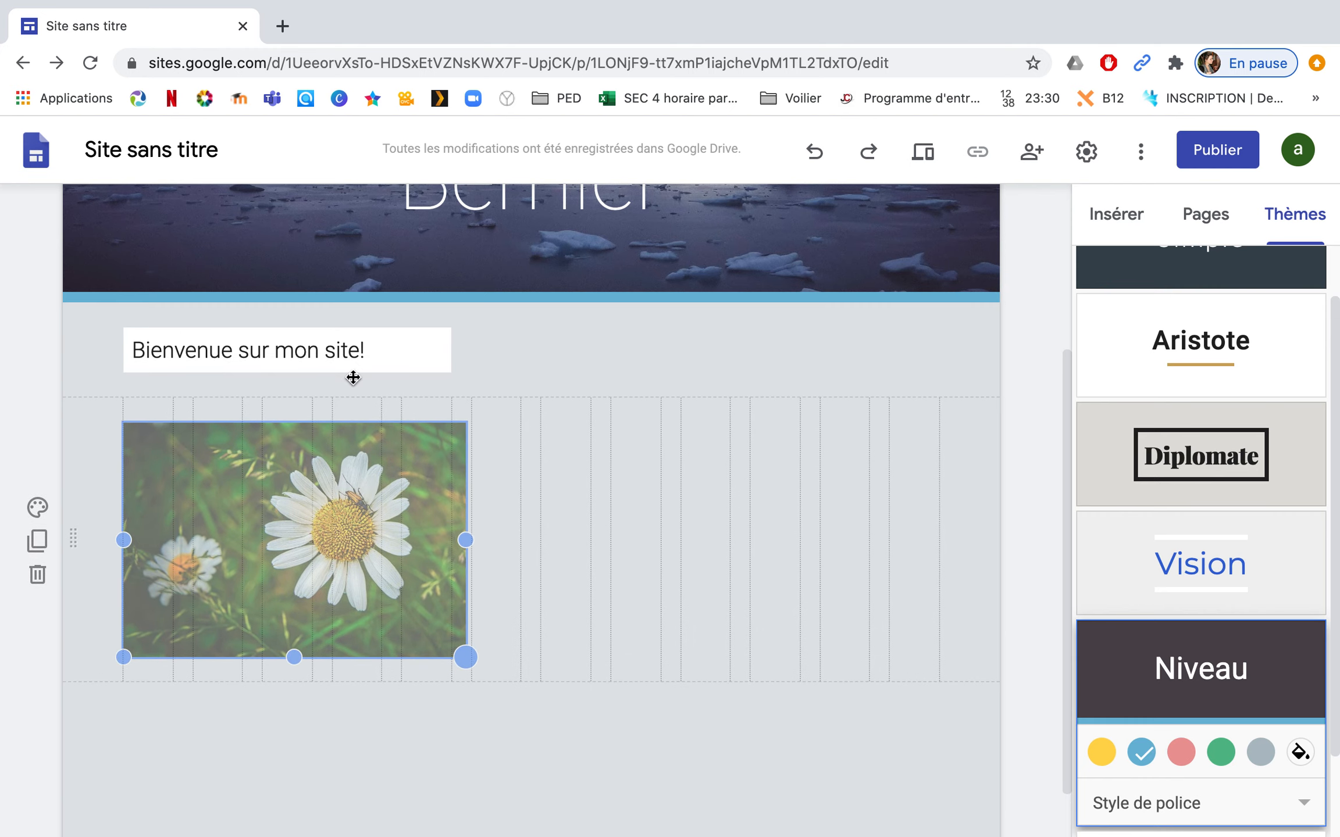
drag(314, 536, 793, 500)
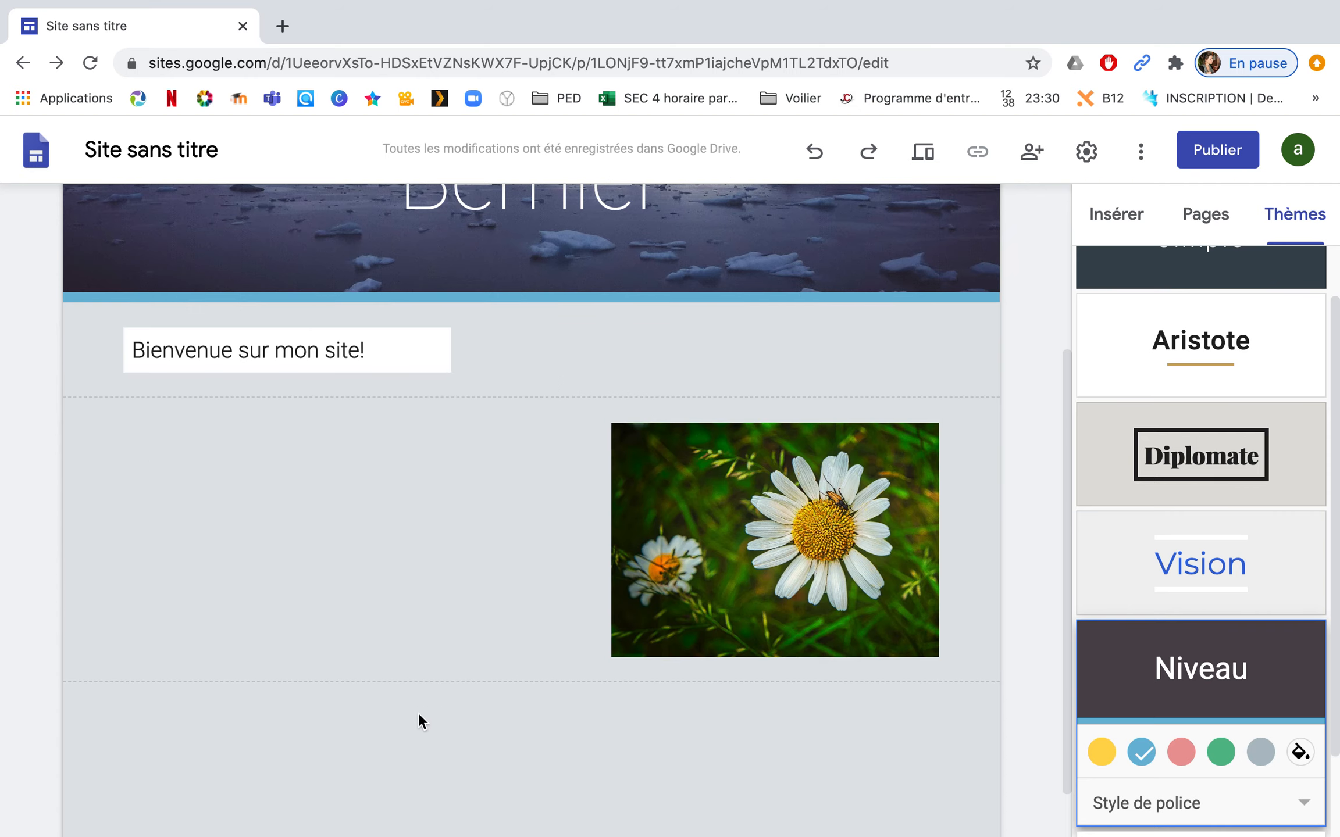
scroll(420, 526, up, 5)
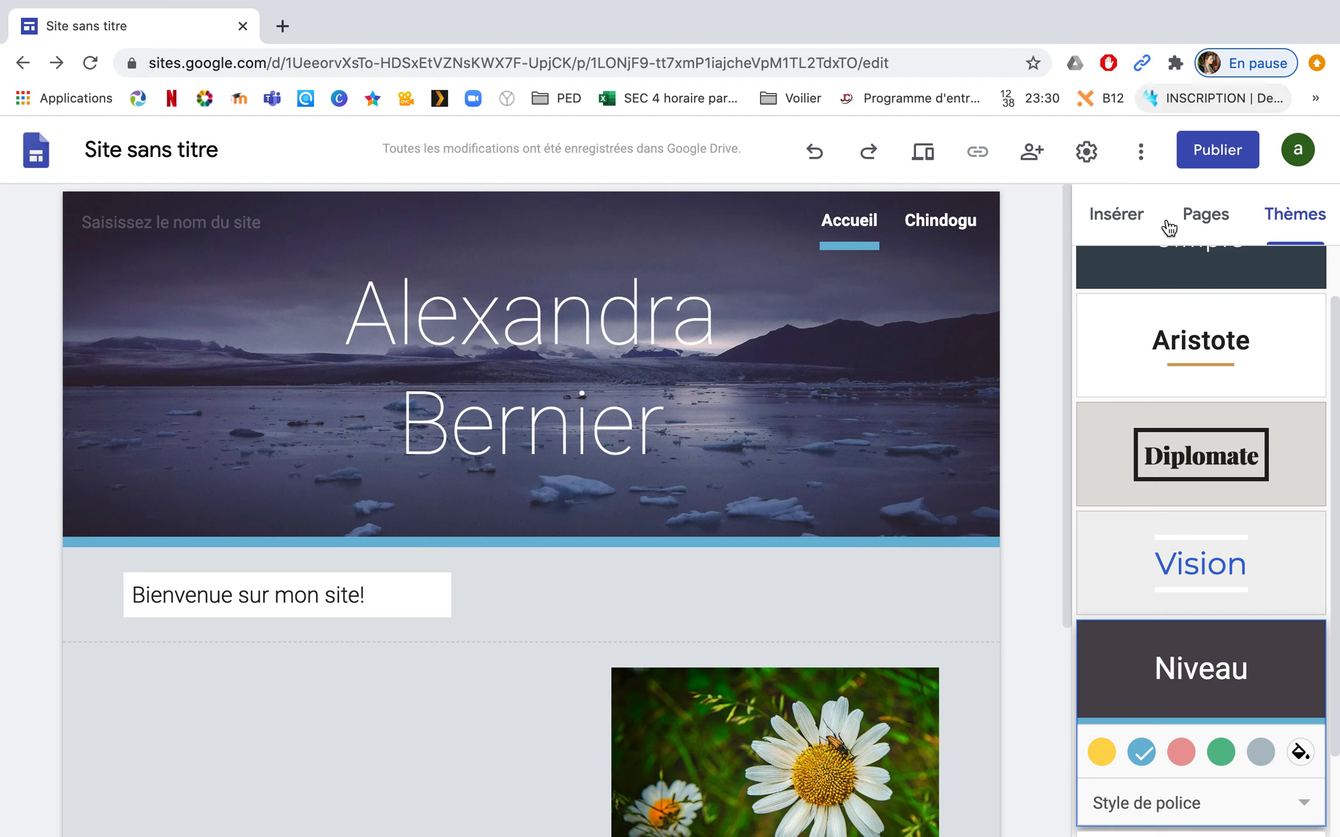
Step: Add a three-column layout with an image, heading and text placeholder in each column to the Accueil page
click(1112, 216)
scroll(1144, 384, down, 1)
scroll(1144, 384, down, 2)
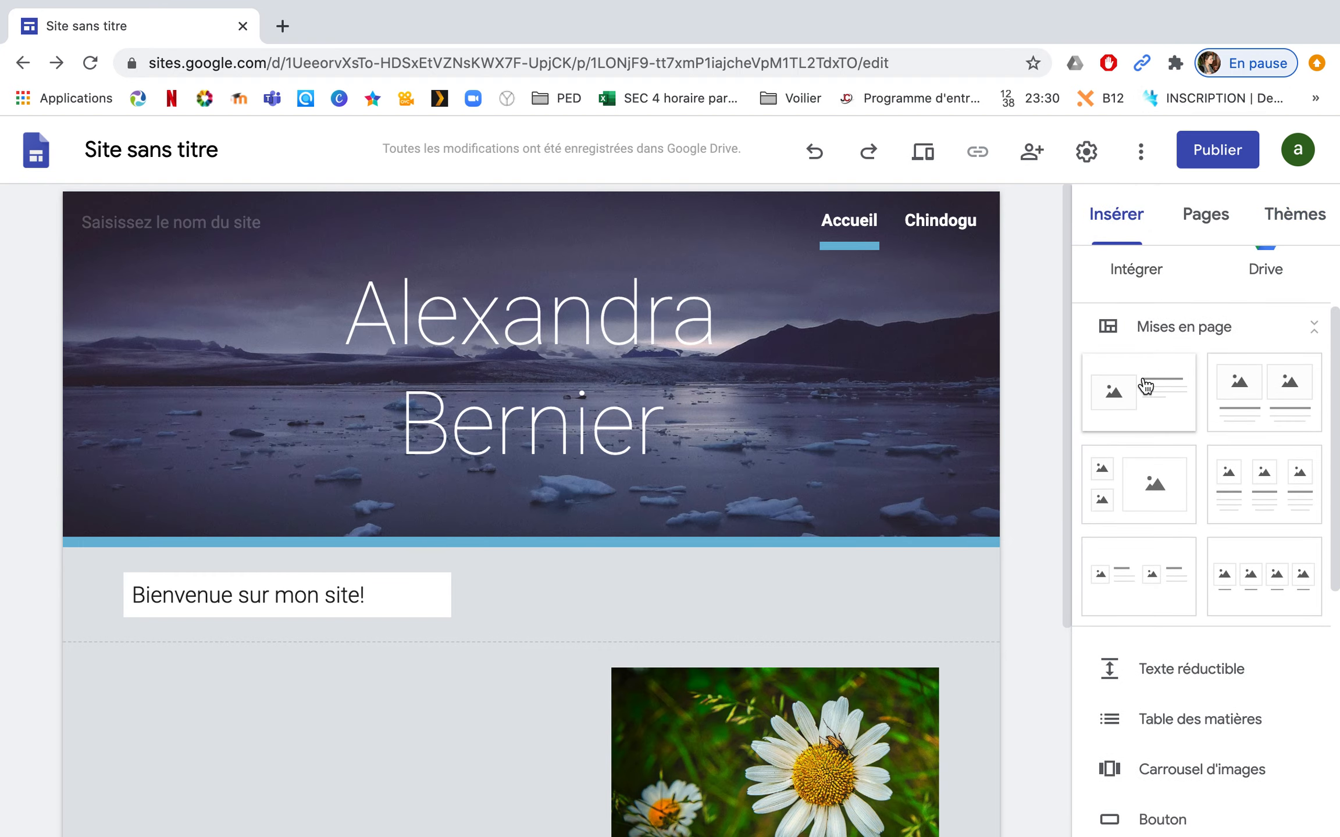
scroll(1273, 454, down, 2)
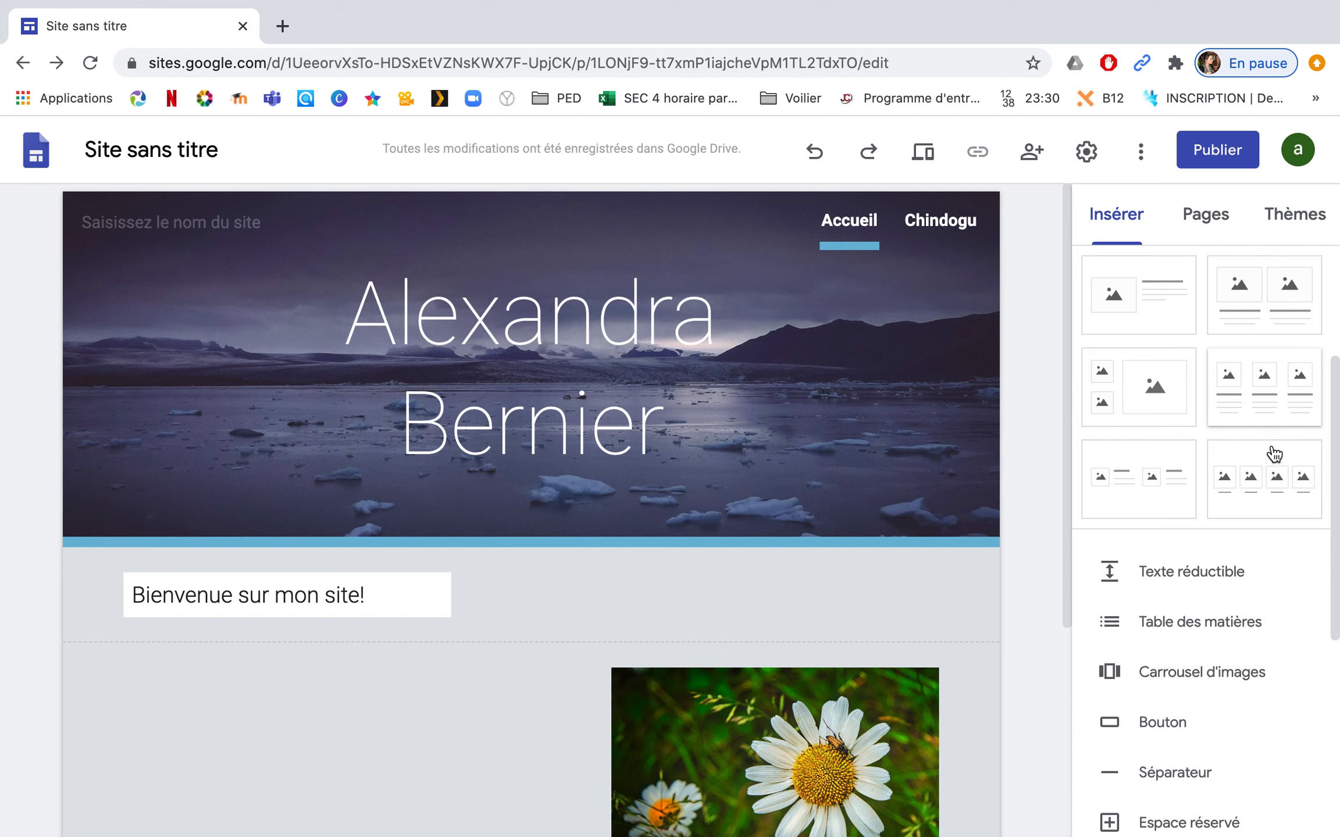
scroll(1271, 454, up, 2)
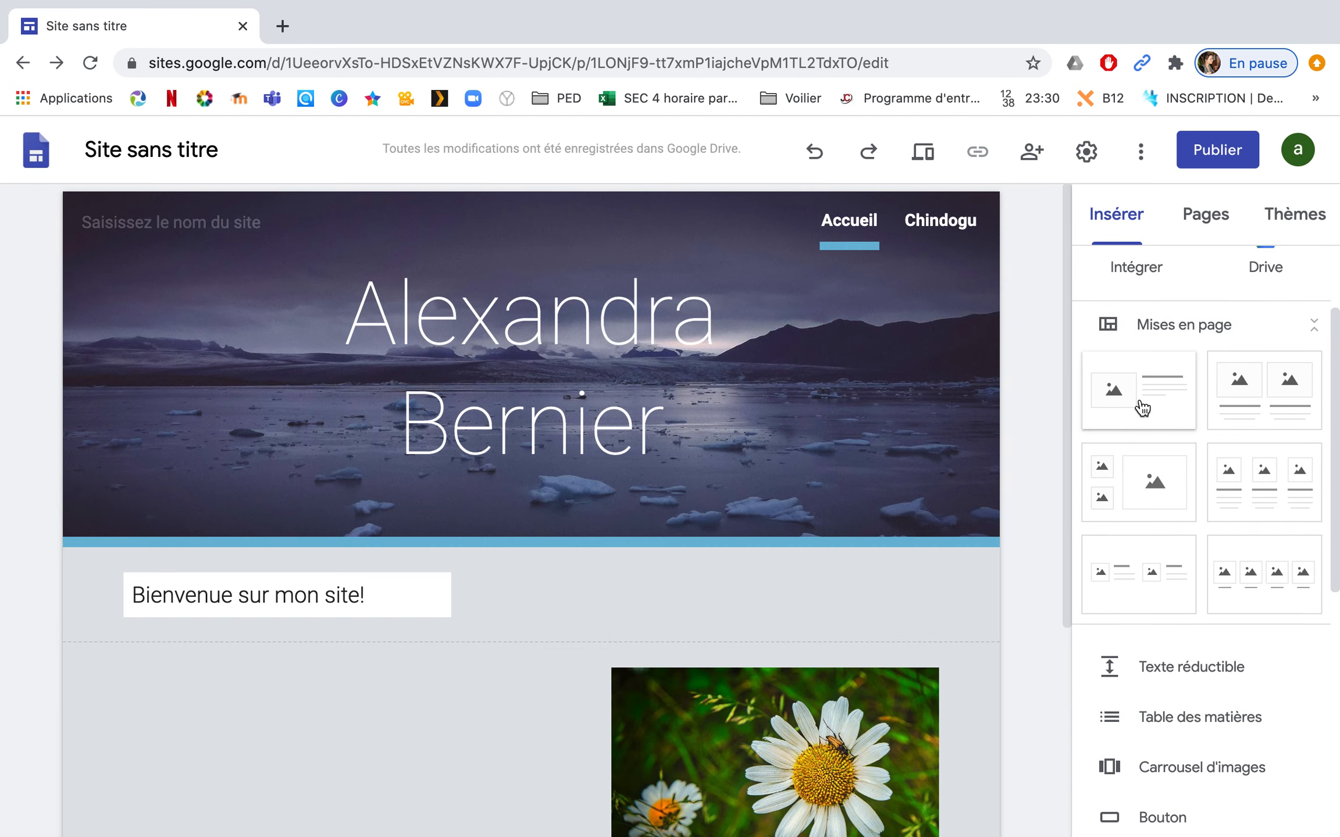
scroll(1150, 398, down, 2)
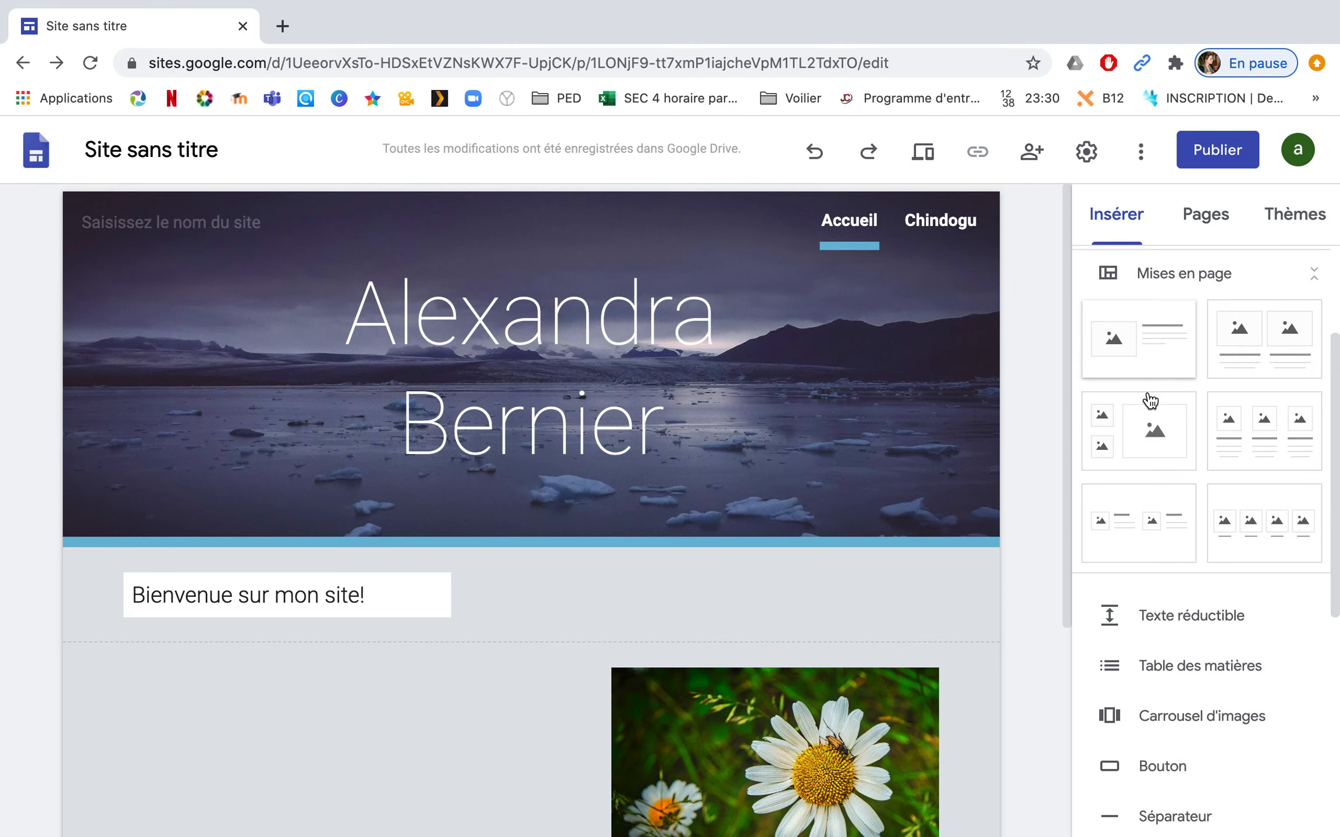
click(1264, 433)
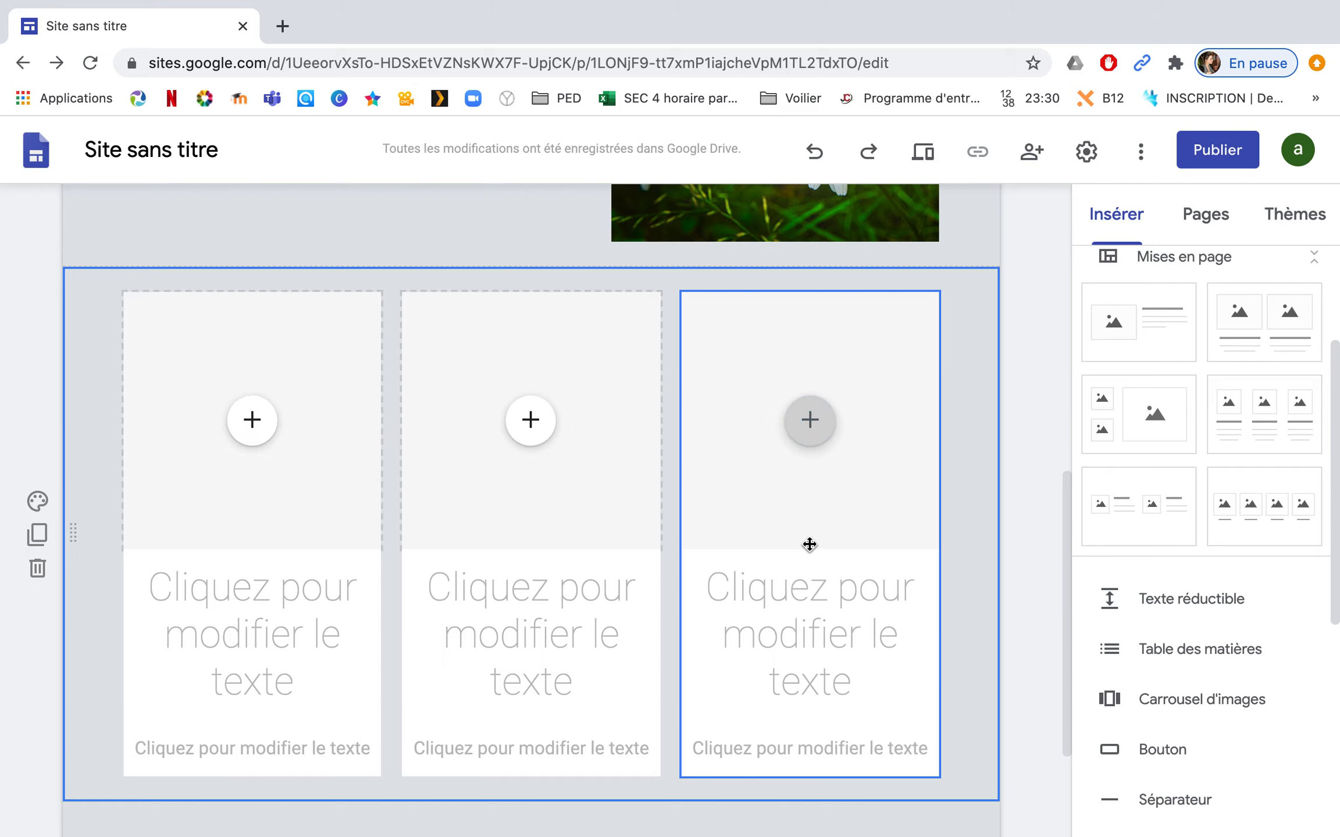
scroll(1163, 523, down, 5)
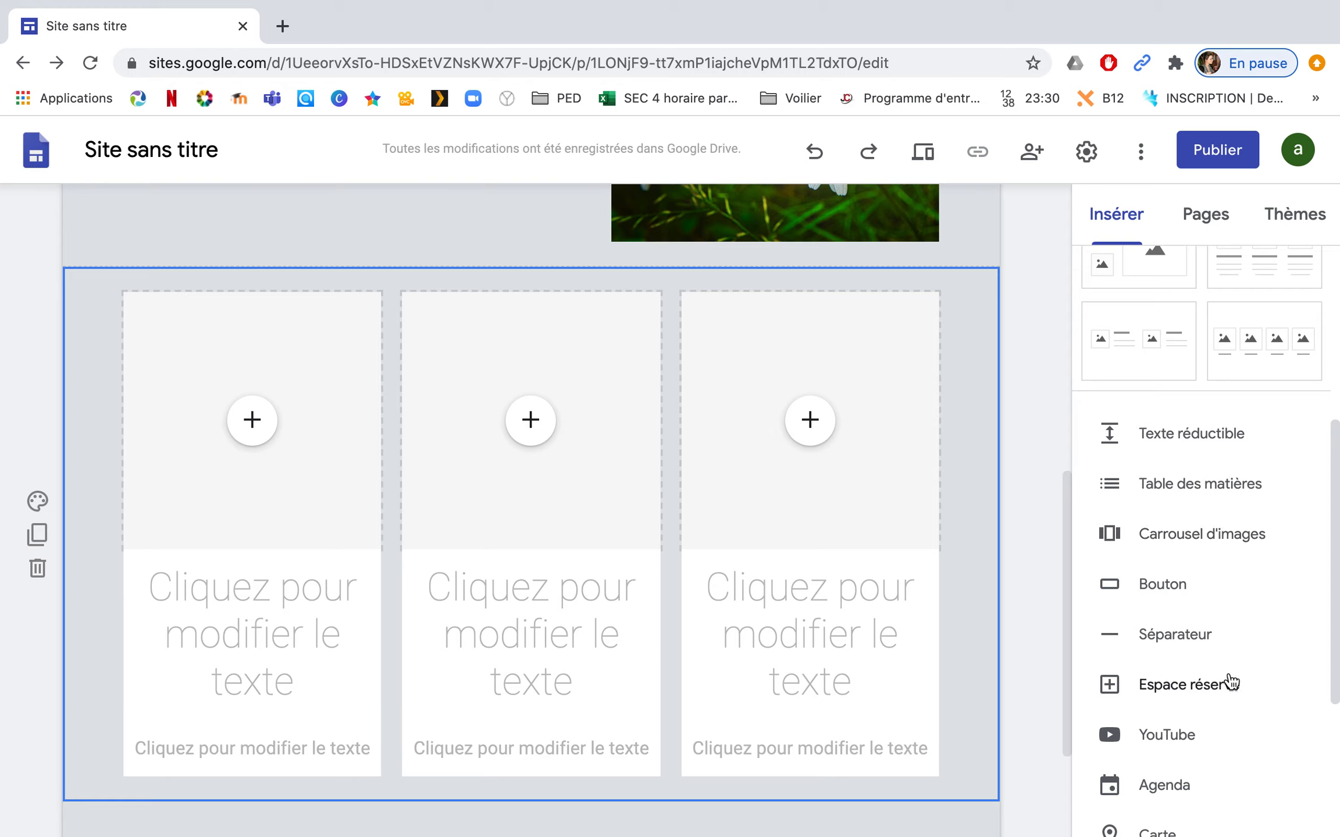
scroll(1228, 681, down, 6)
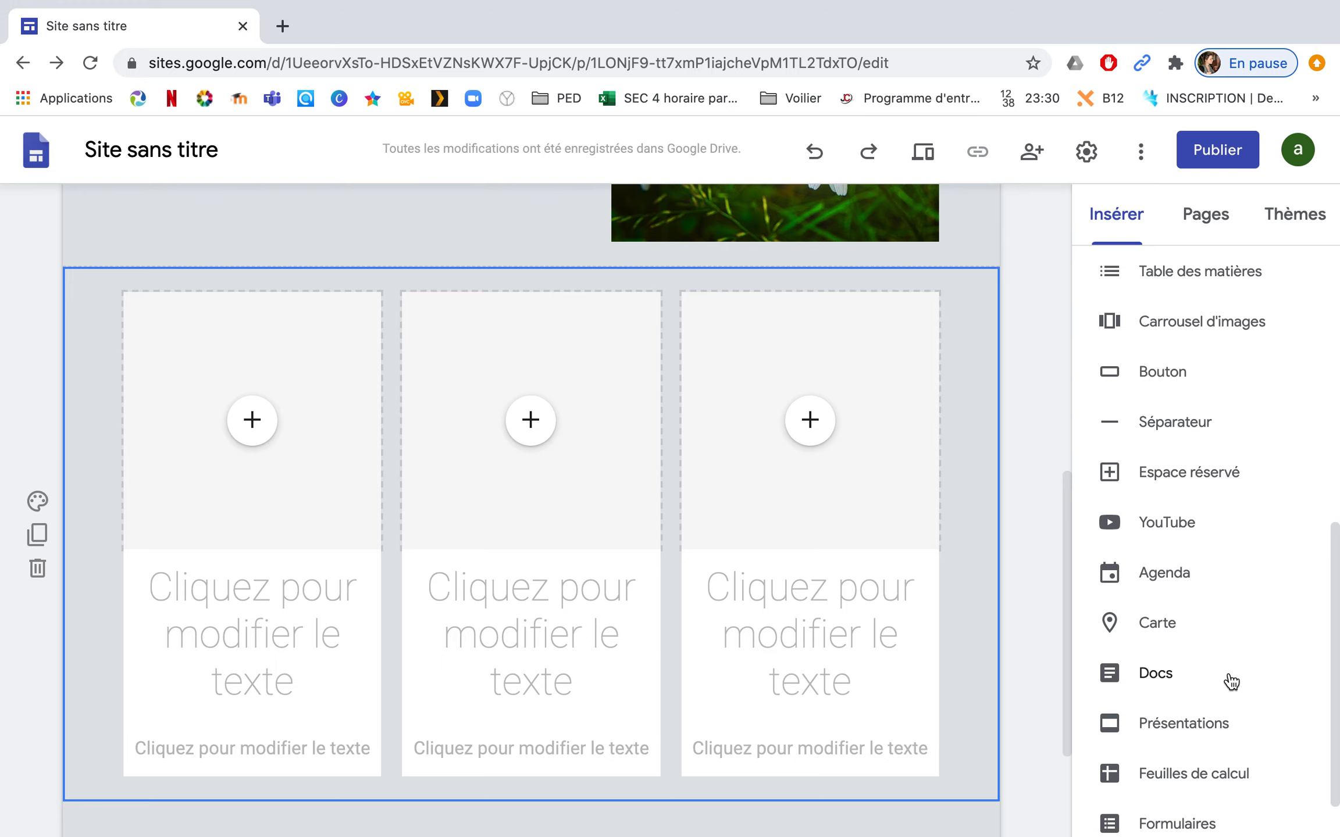
scroll(1231, 682, up, 10)
scroll(1001, 364, up, 12)
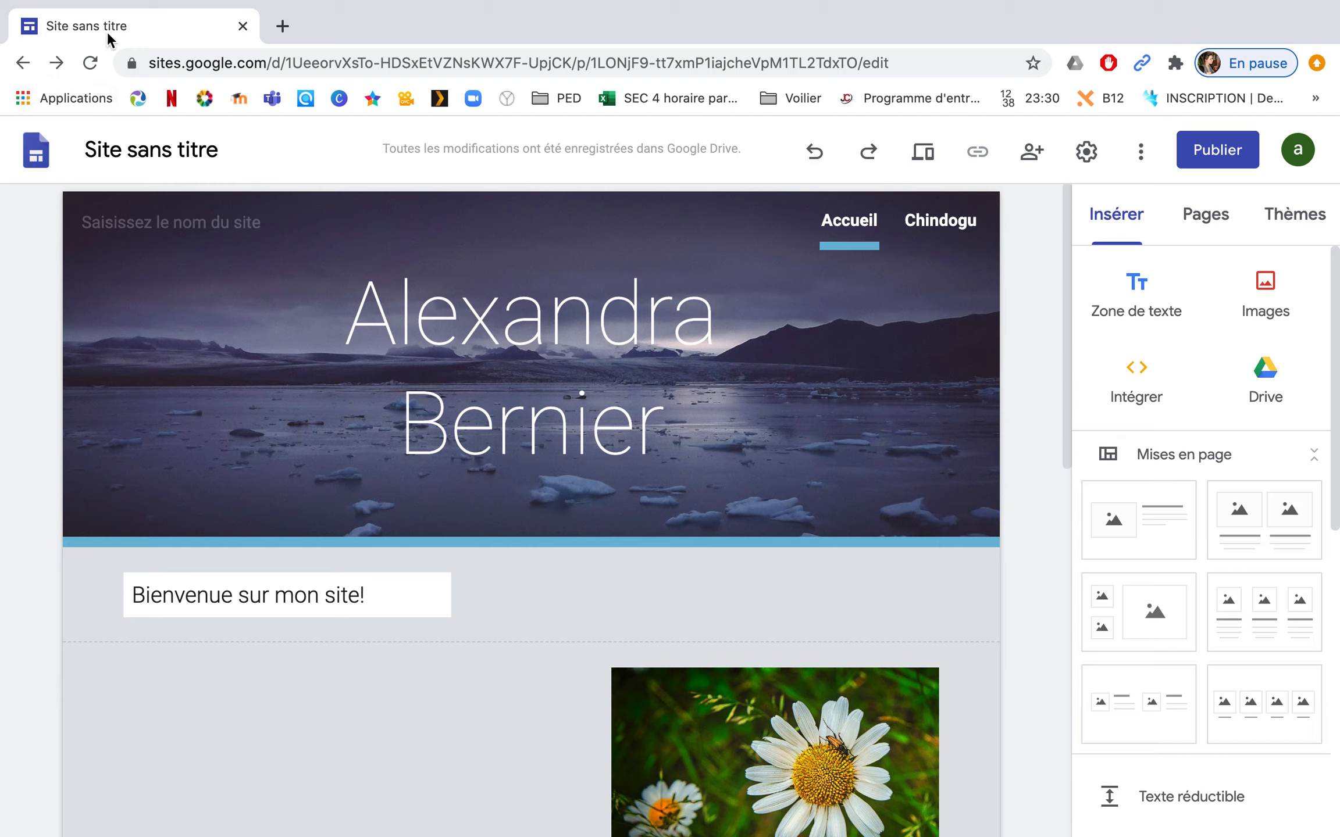
Step: Rename the untitled site with the owner's full name followed by "- Scimatic1"
click(148, 150)
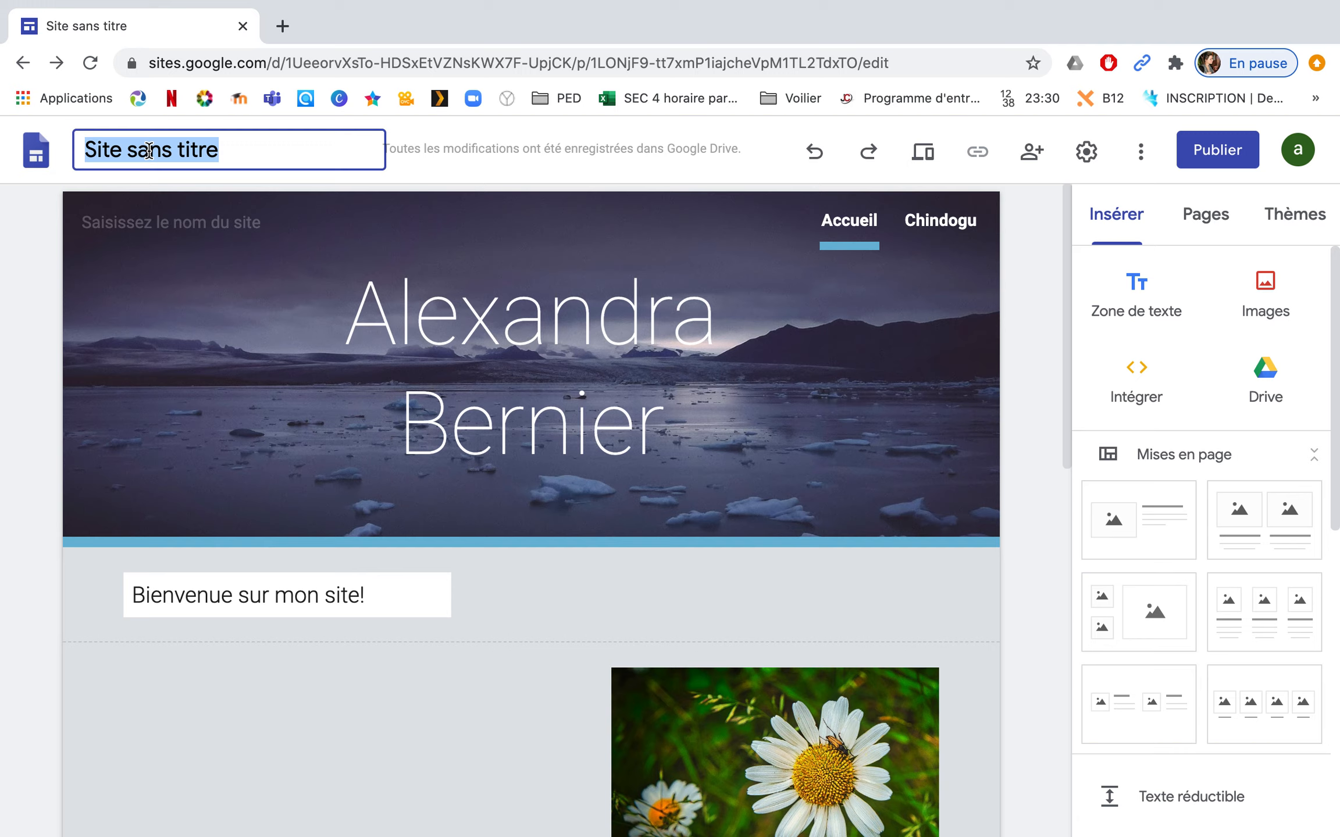
text(Alexandr)
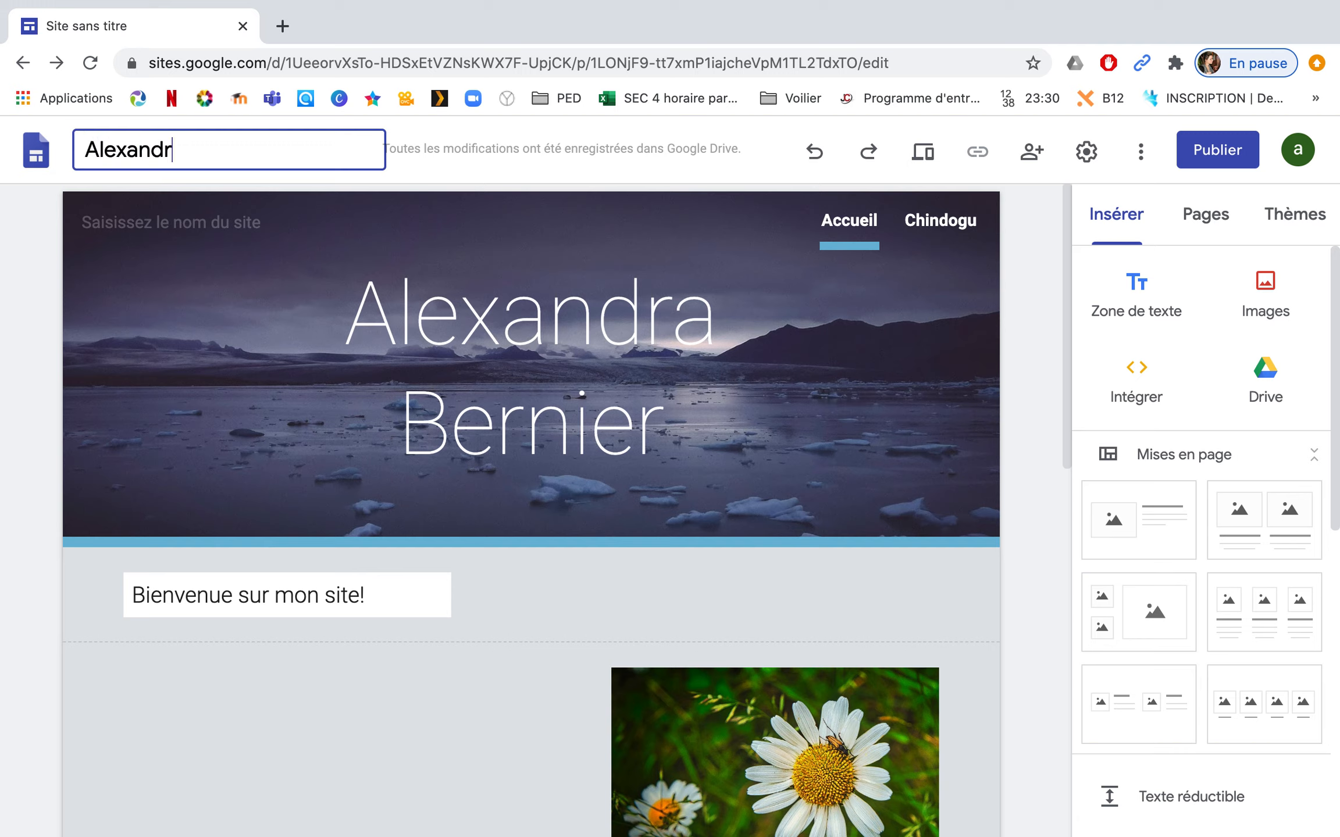
text(a Bernier - Scimatic1)
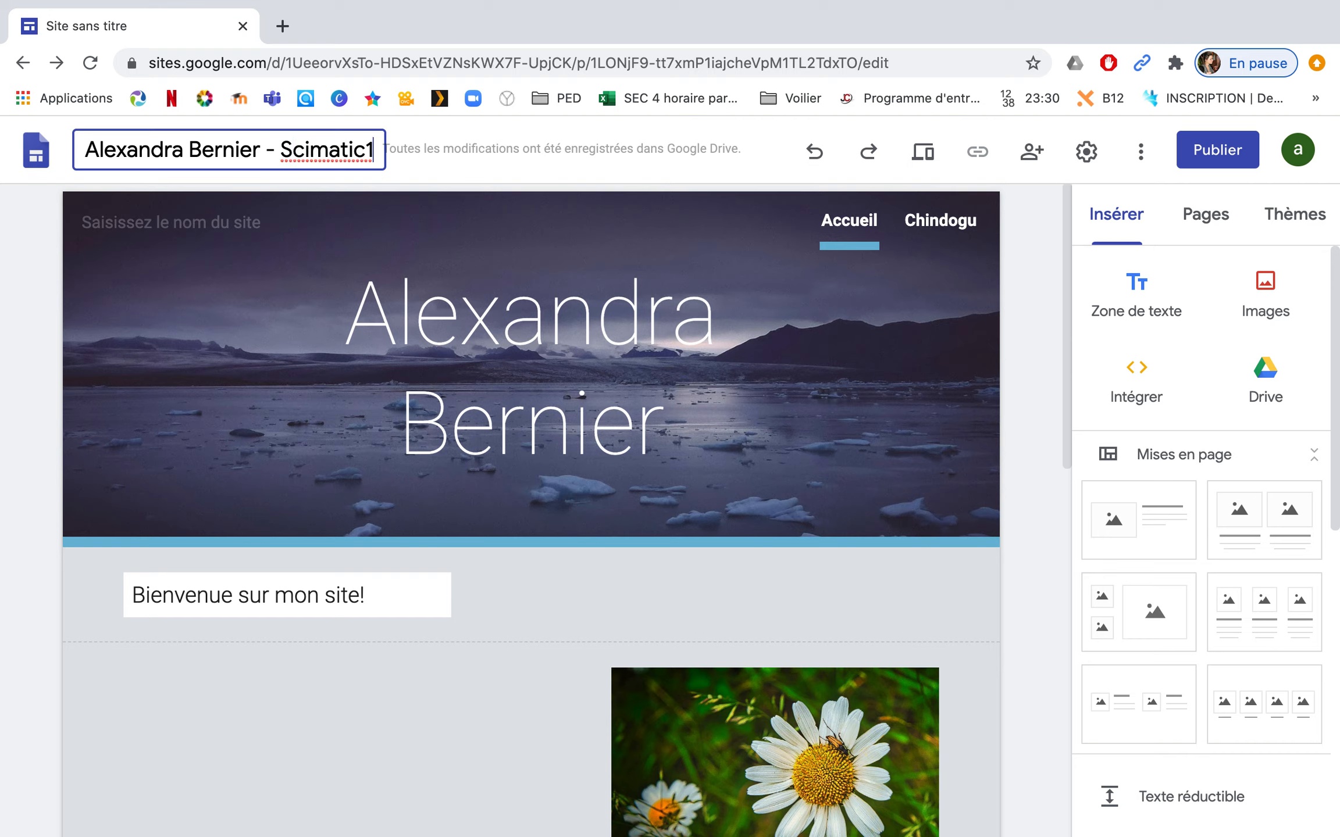
key(Return)
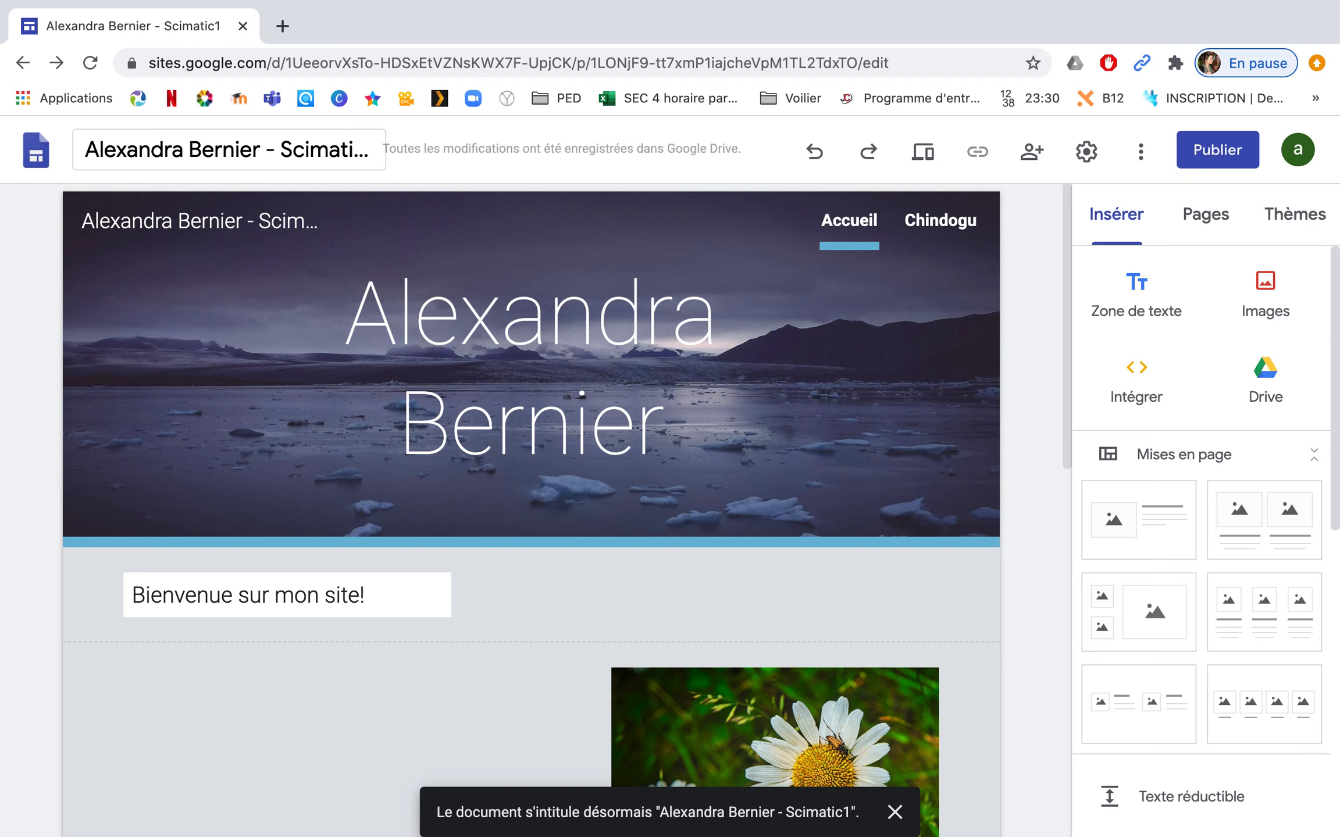
Step: Open the preview of the site to examine how the Accueil page looks to visitors
mouse_move(352, 257)
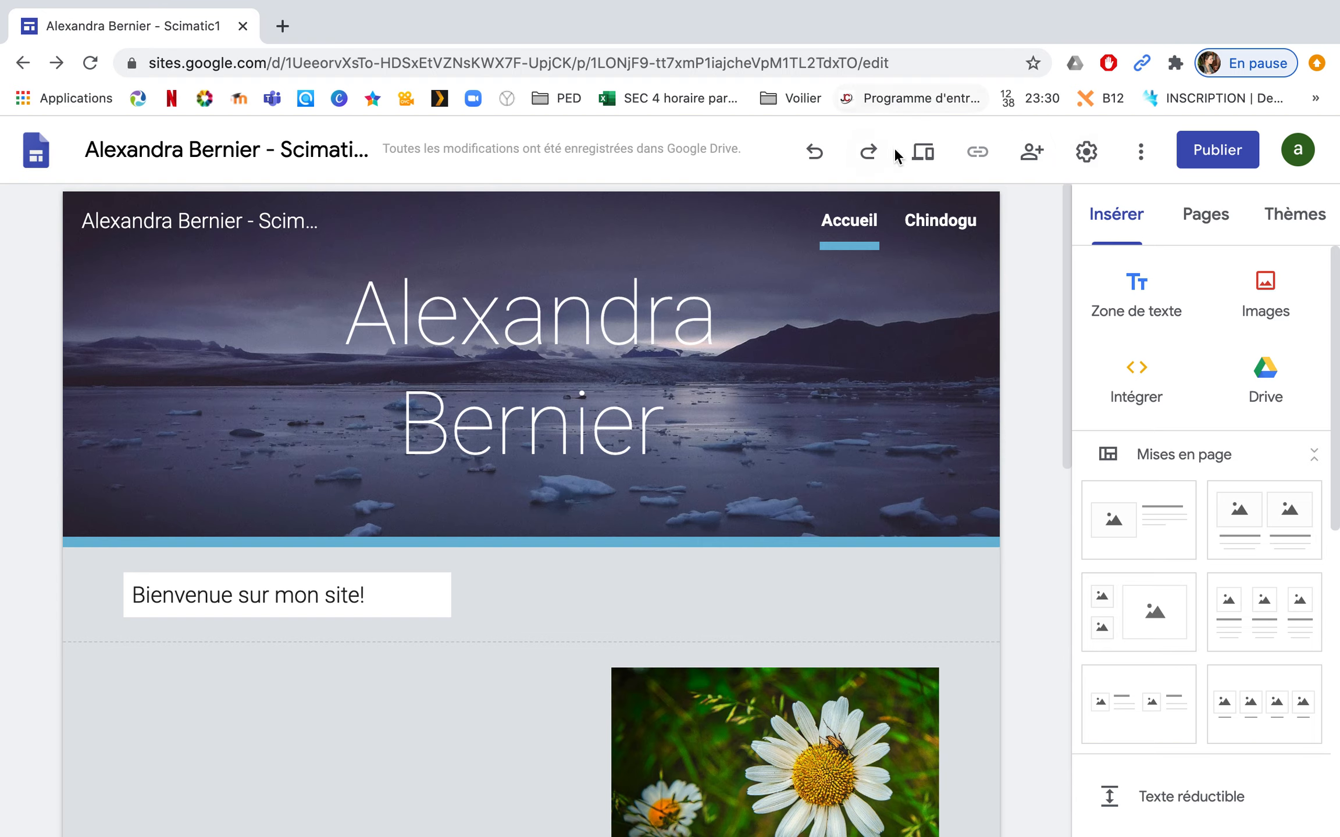
click(923, 153)
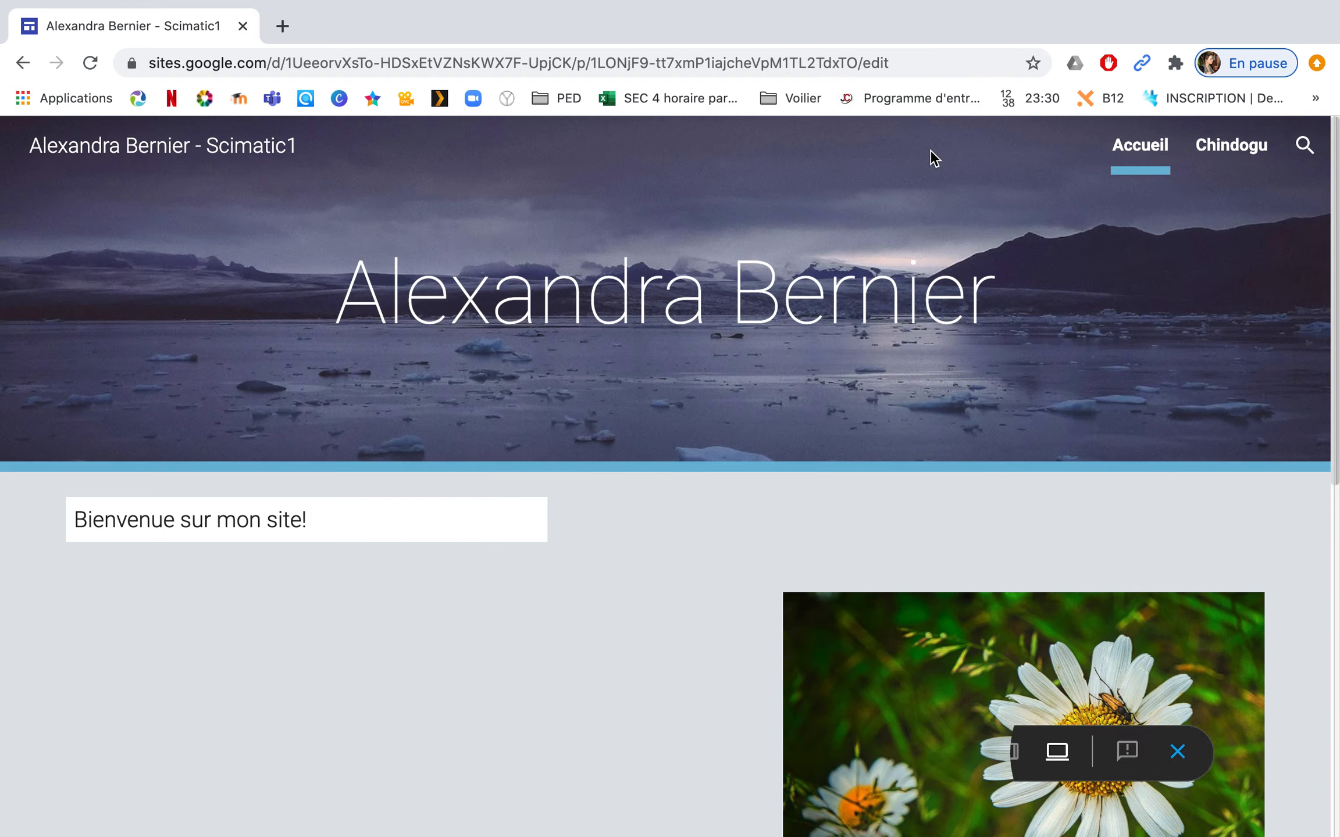
Step: Examine the previewed Accueil page down to its three-column layout, check the Chindogu page, return to Accueil and close the preview
scroll(847, 565, down, 10)
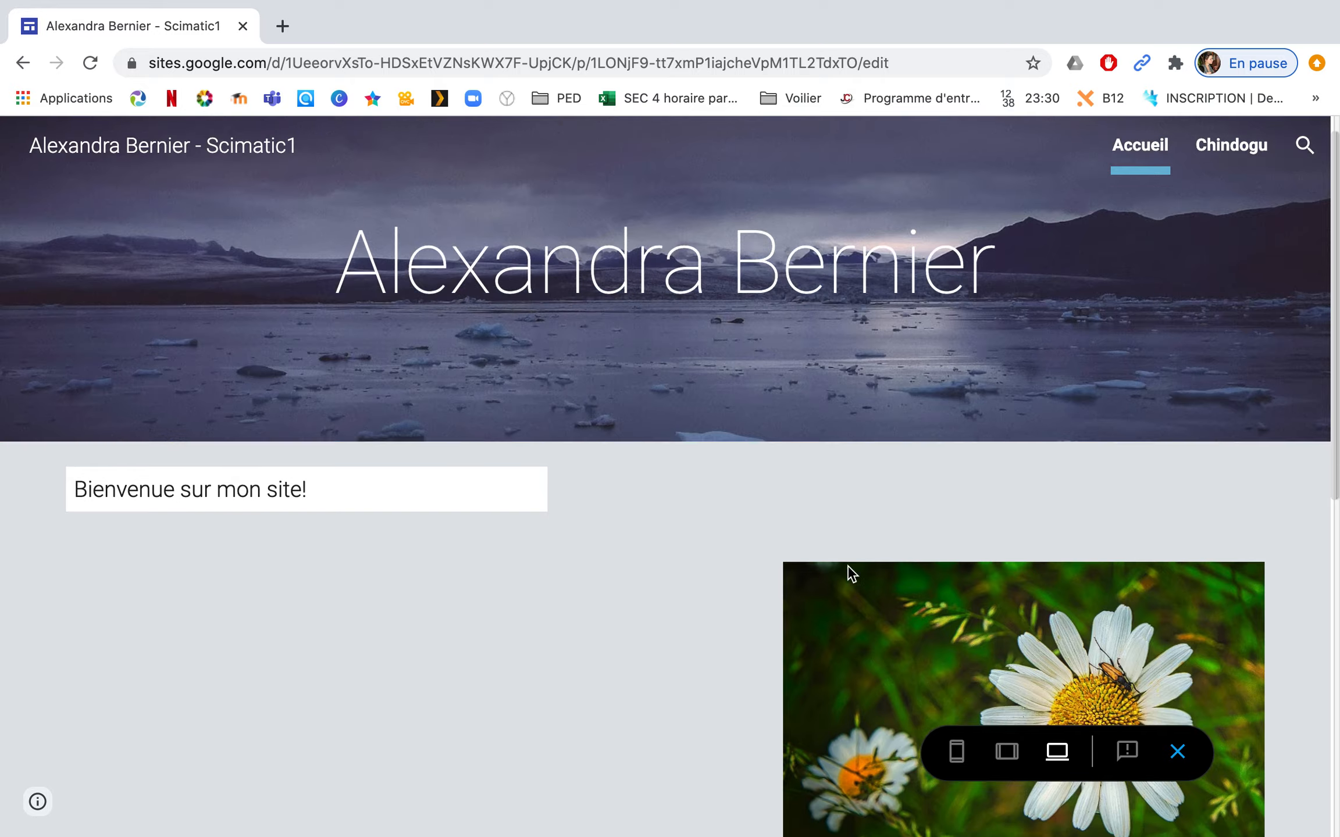
scroll(847, 566, up, 5)
scroll(847, 565, up, 5)
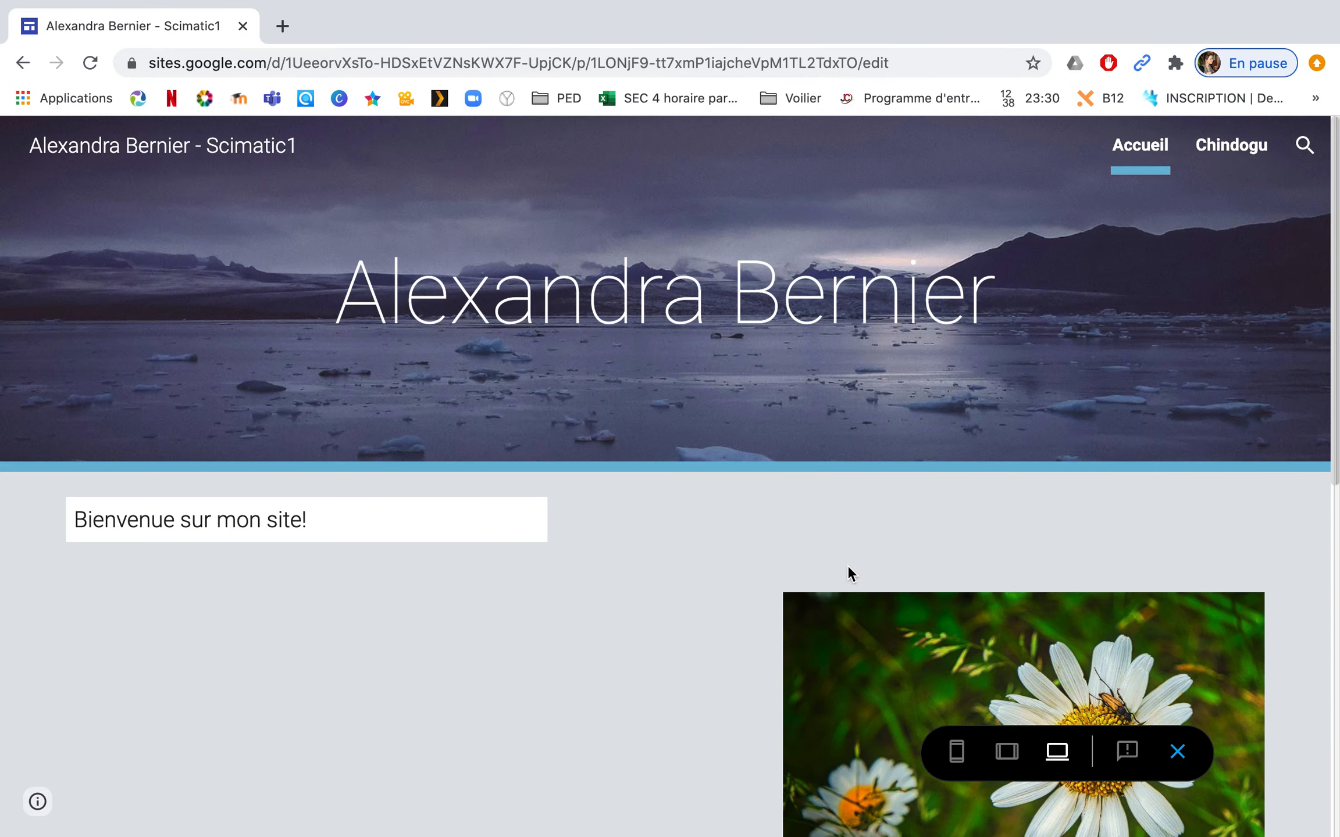
scroll(860, 609, down, 10)
scroll(861, 617, up, 10)
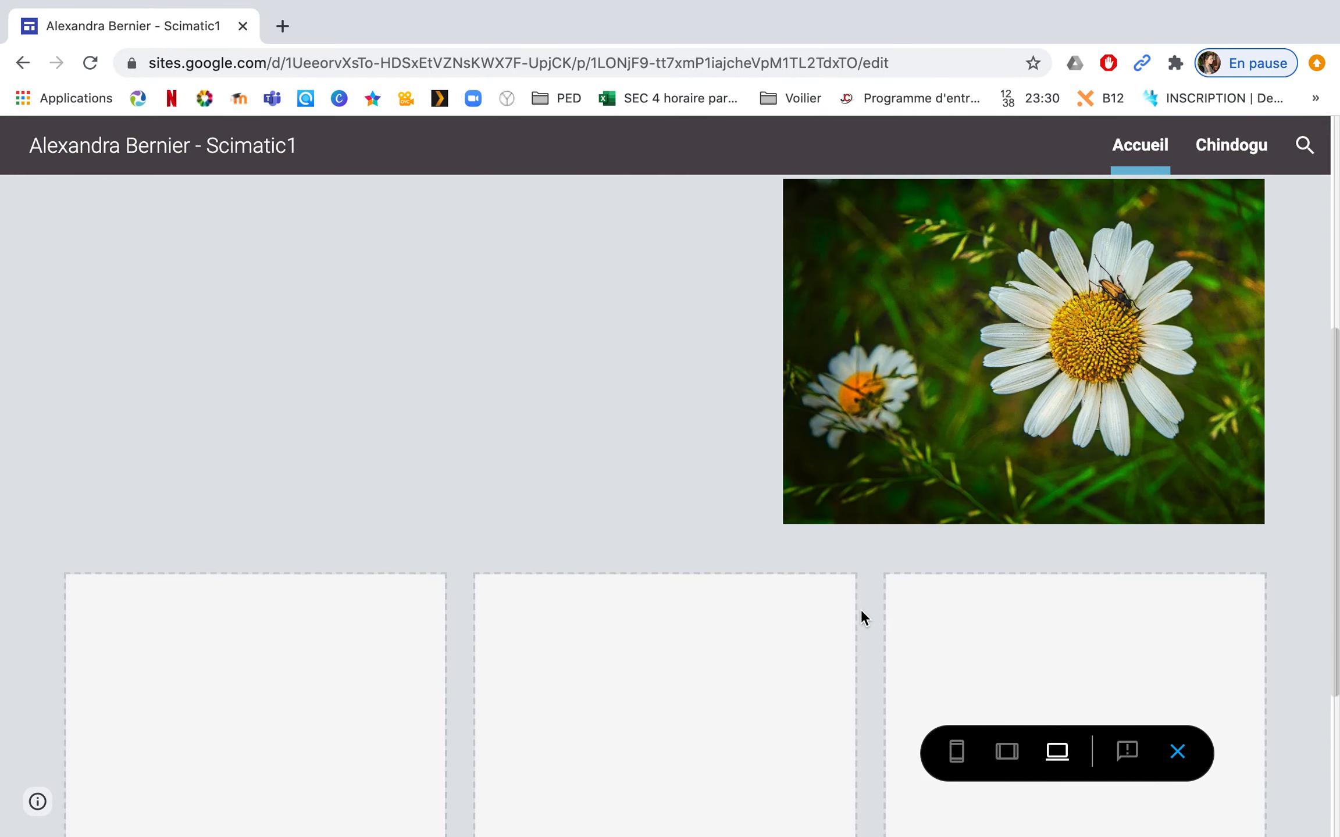
click(1231, 153)
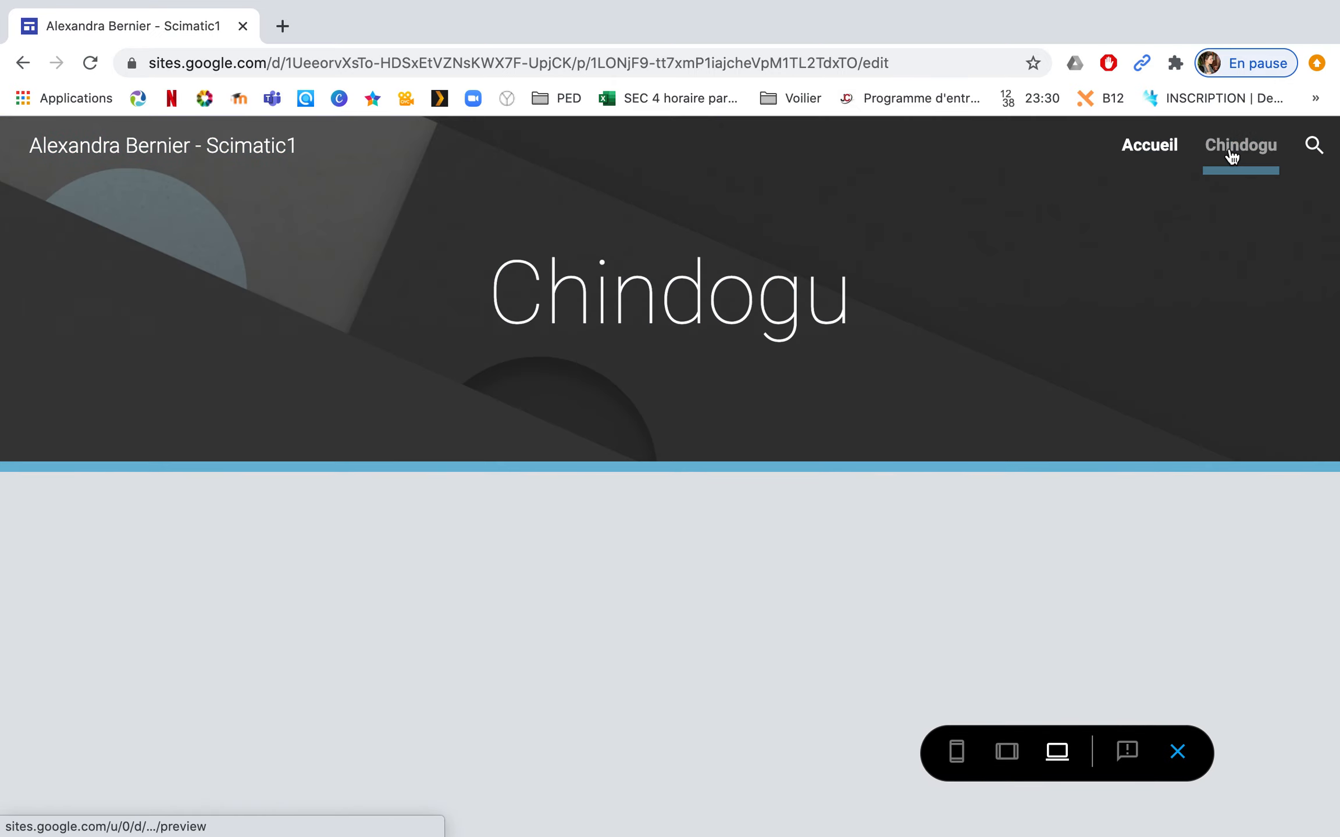
click(1149, 145)
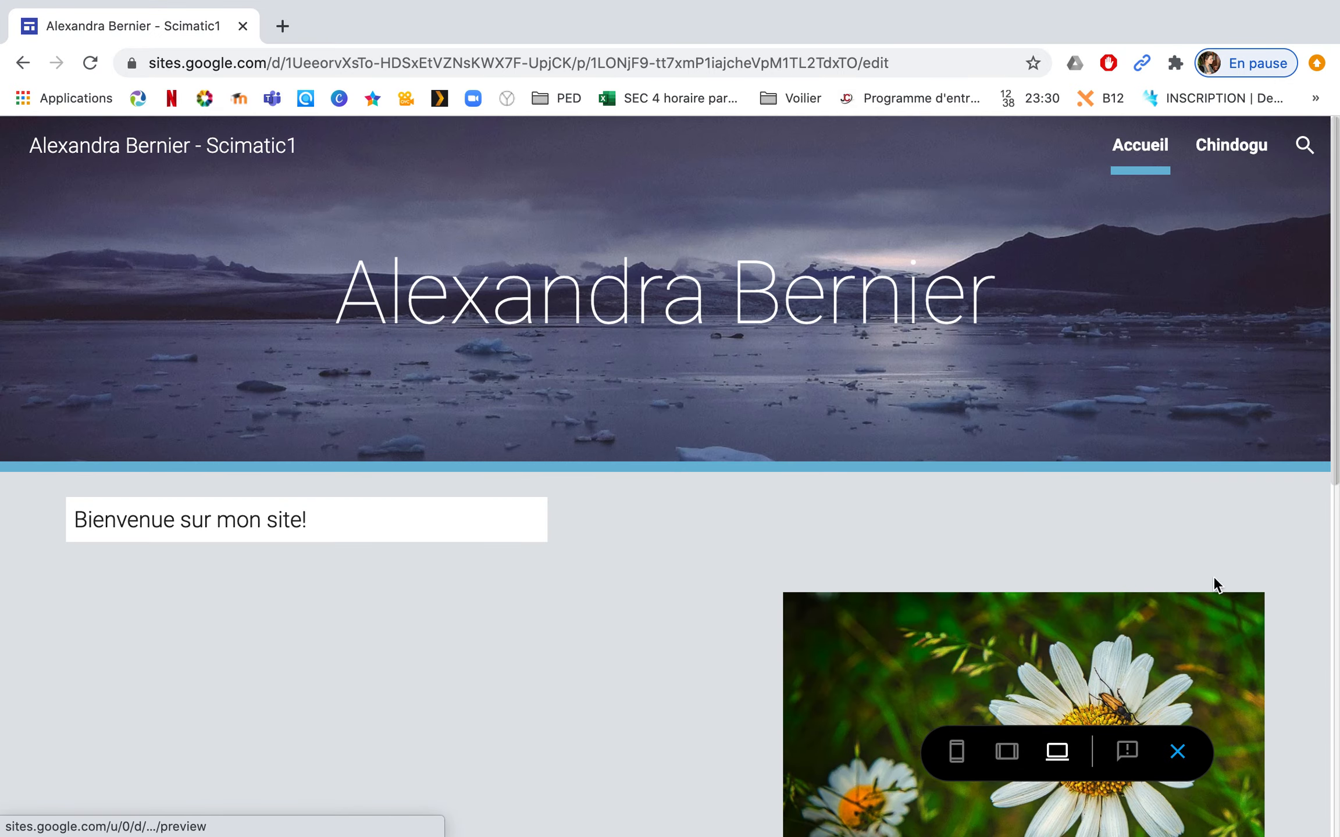
click(1176, 753)
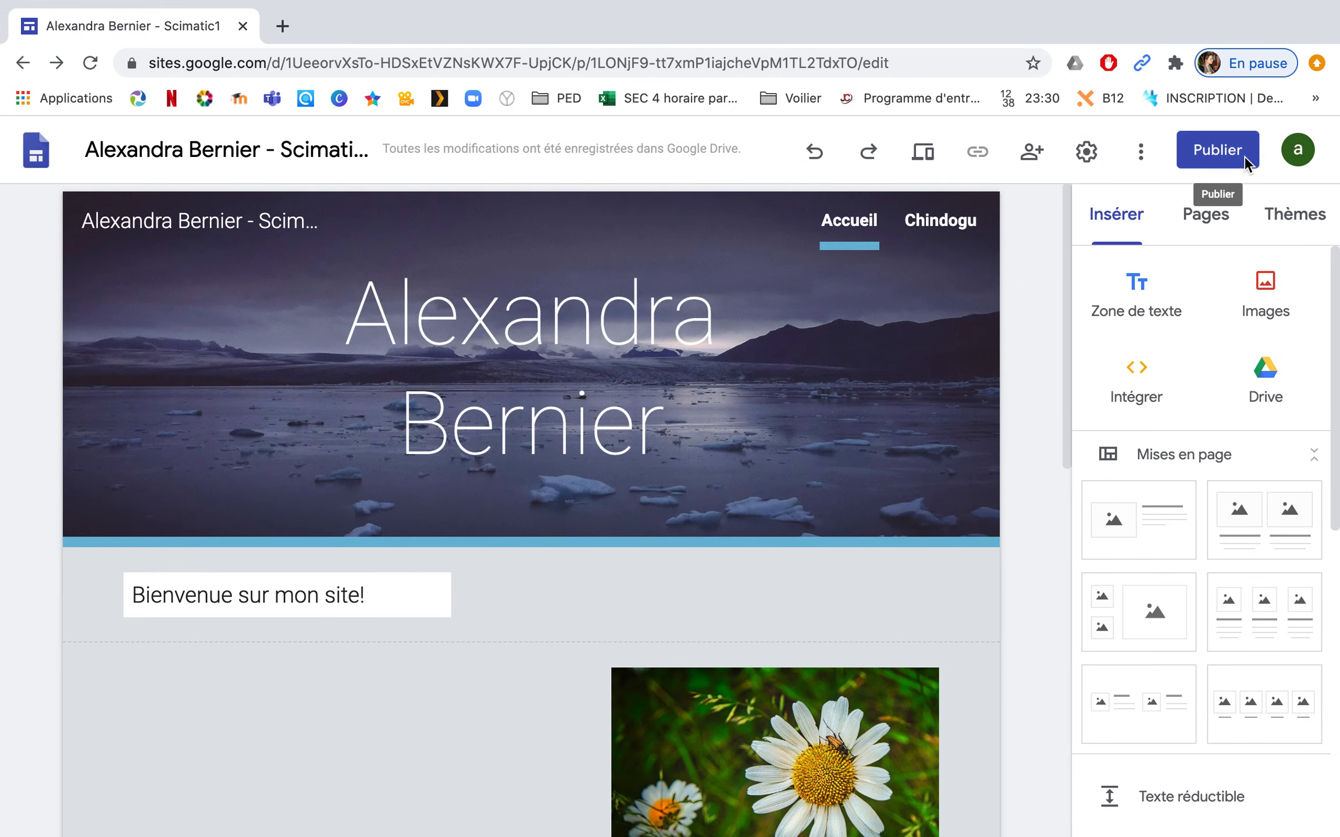
Step: Publish the site under a web address made of the owner's full name followed by "-scimatic1", and copy the published site's link
click(1246, 166)
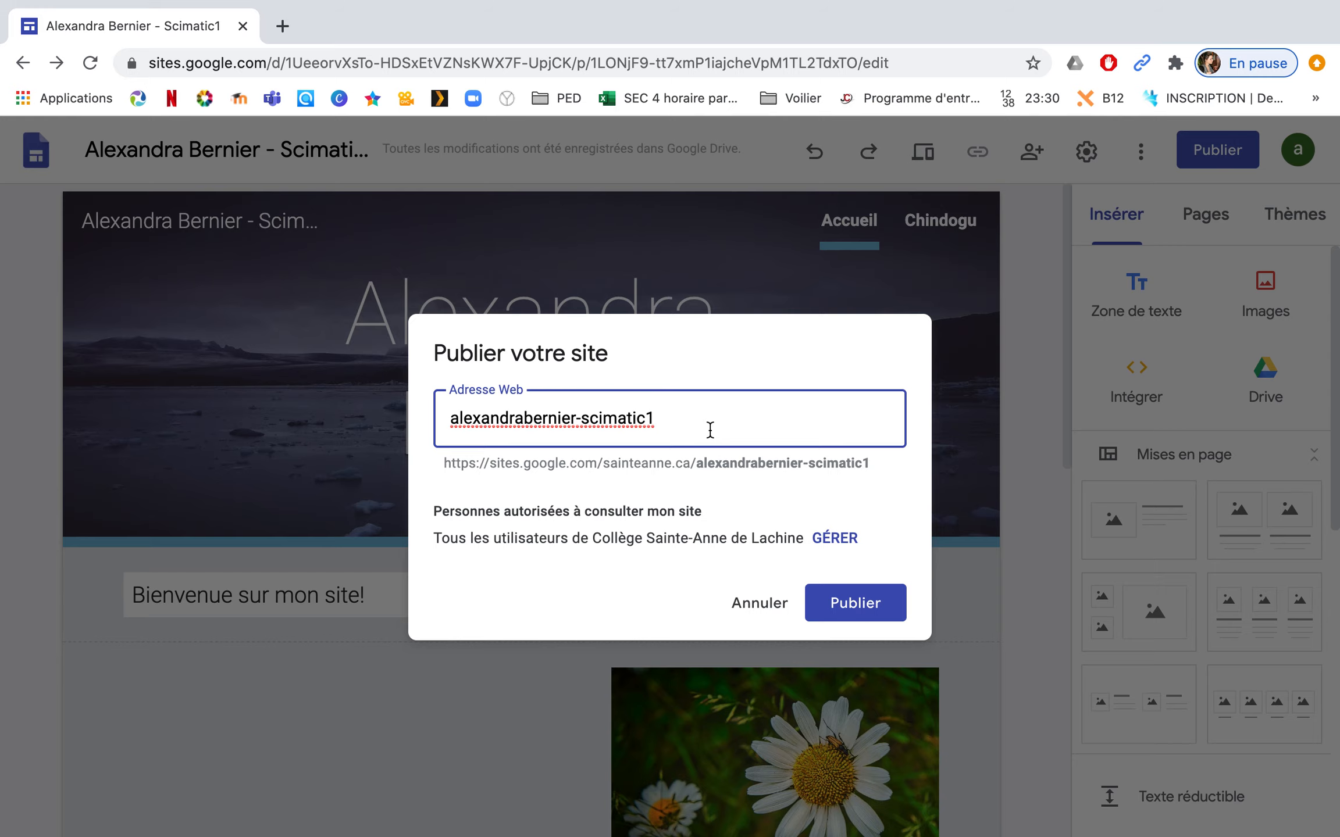
click(856, 605)
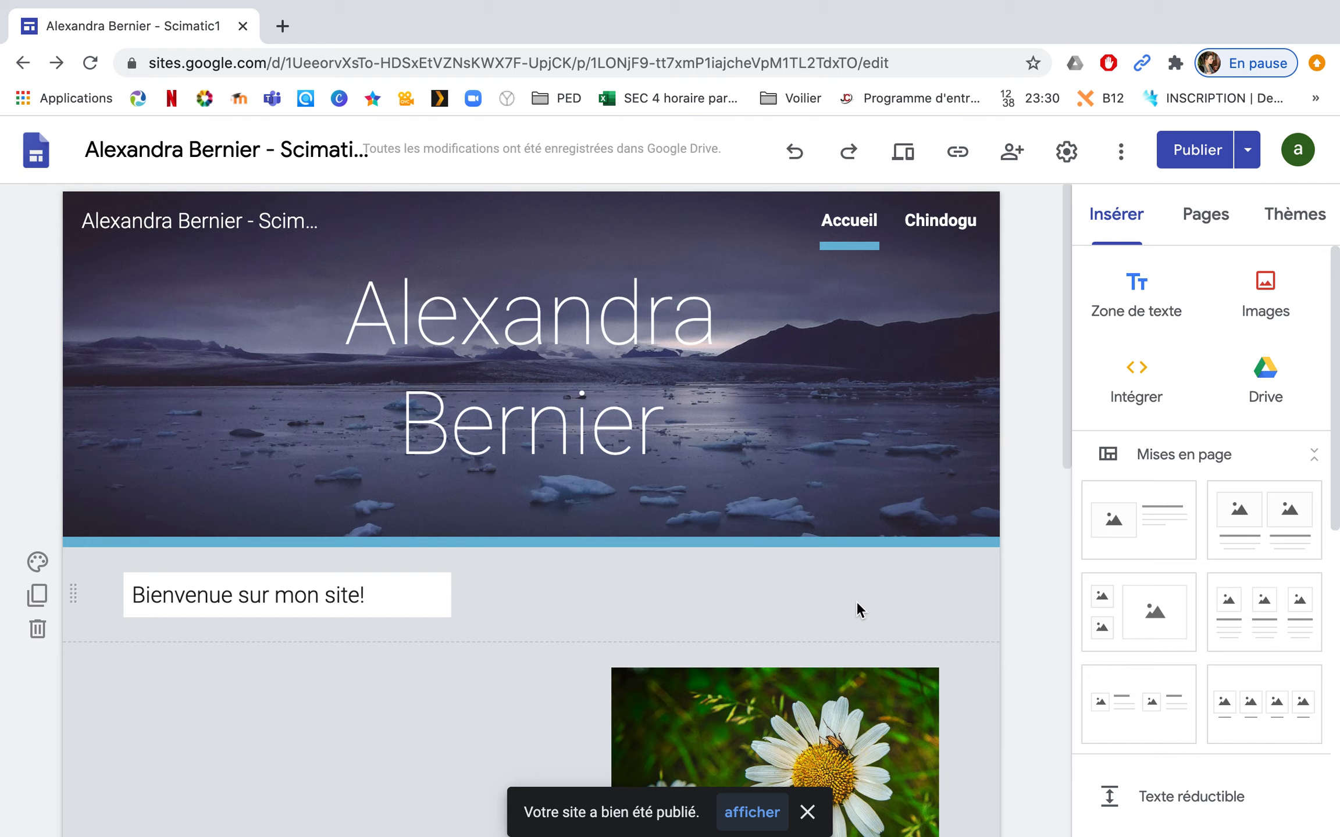
click(955, 151)
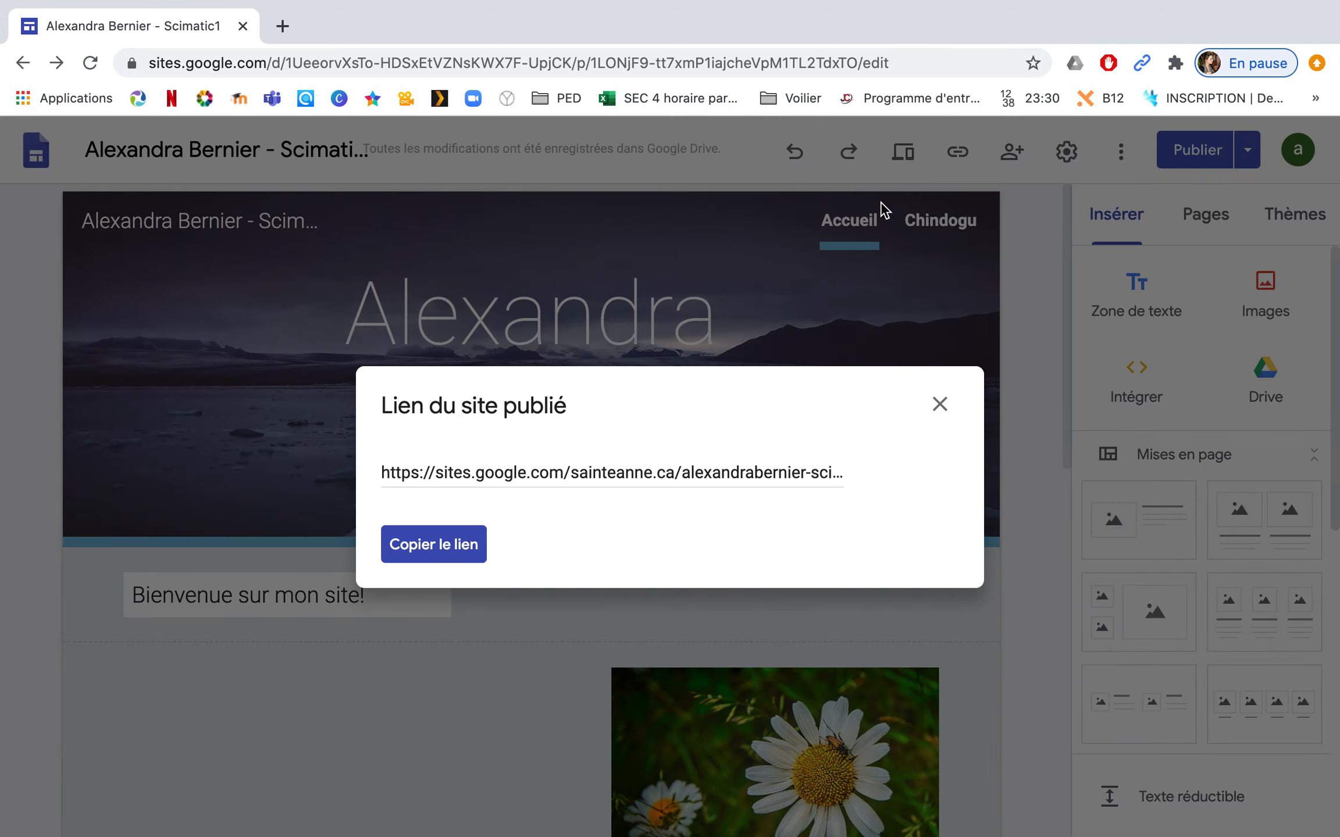
click(427, 546)
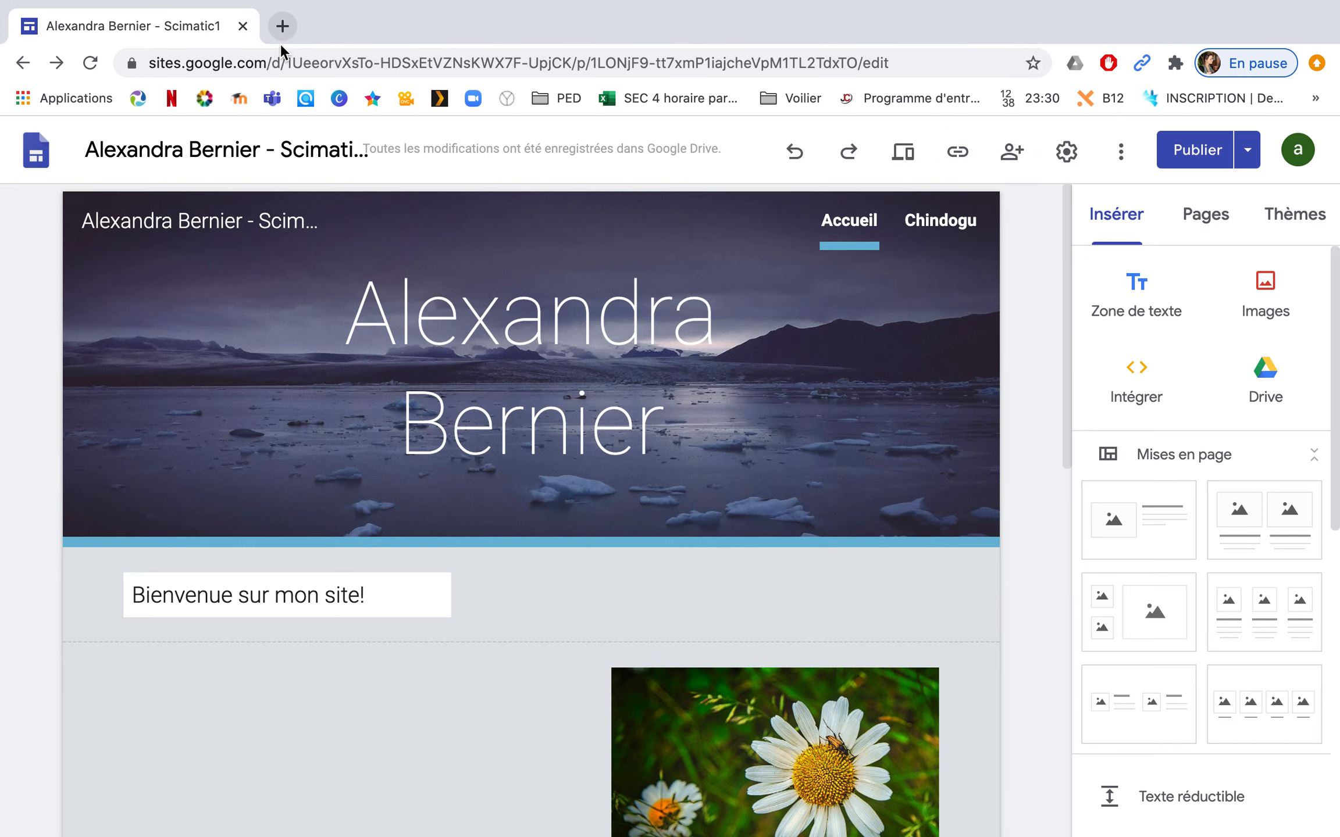
Step: Open the copied link to the published Accueil page in a new browser tab to check it, and close that tab
click(282, 26)
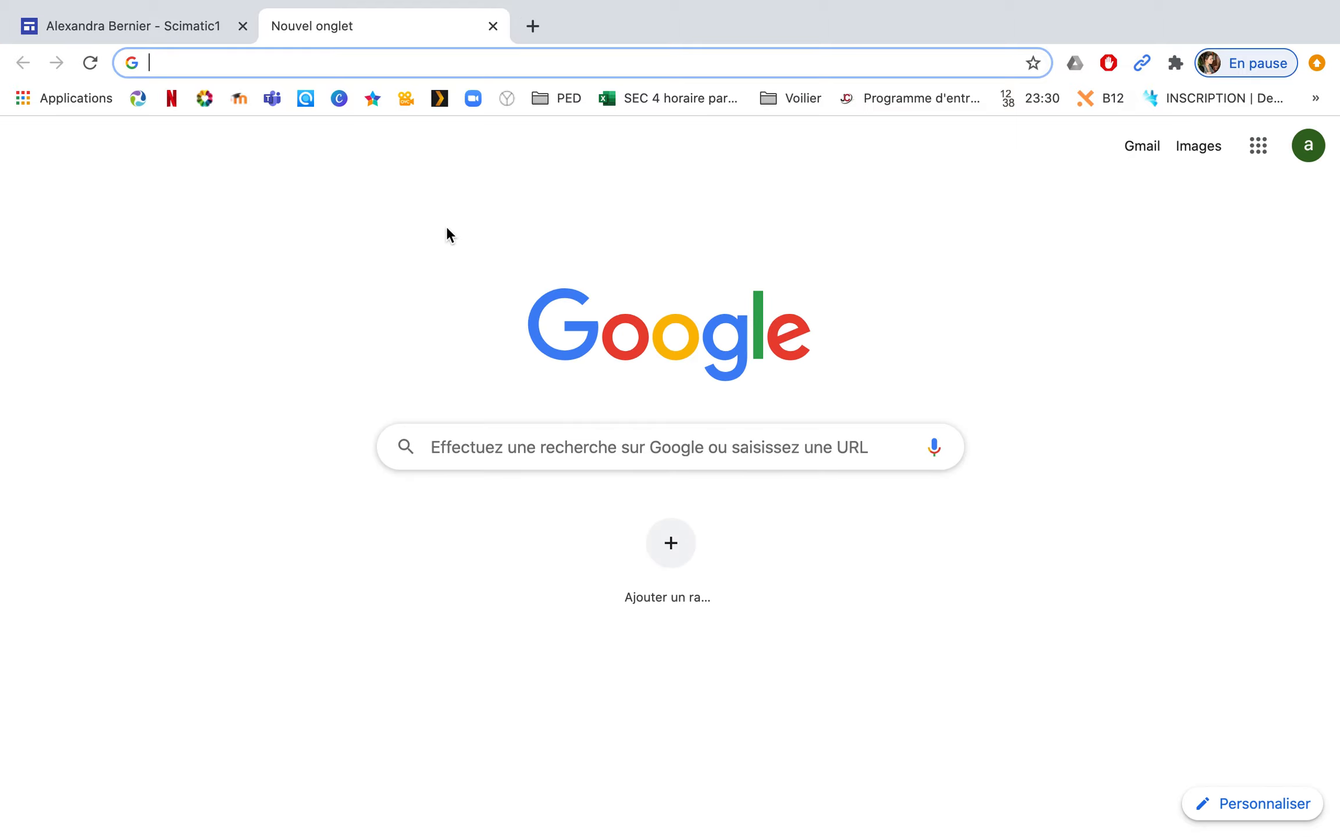
text(https://sites.google.com/sainteanne.ca/alexandrabernier-scimatic1/accueil)
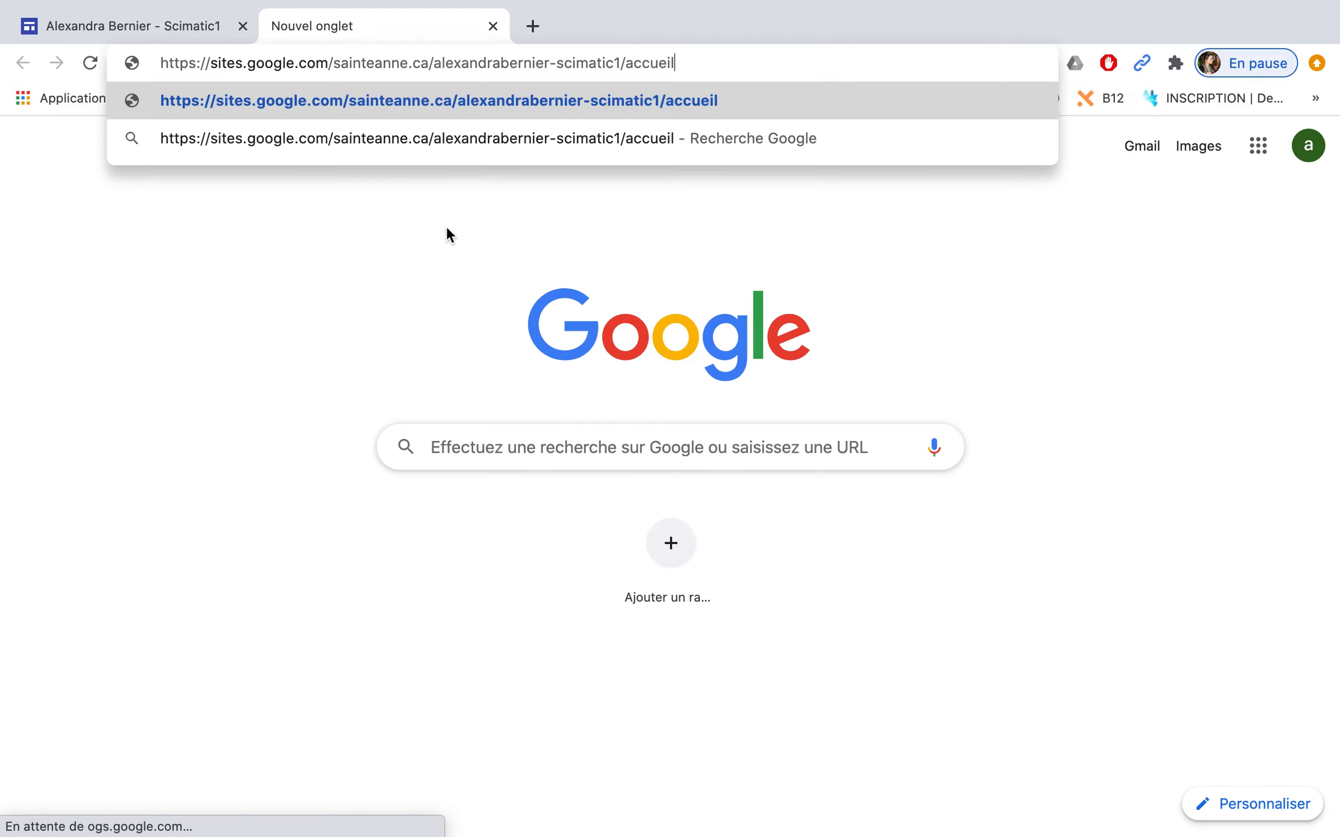
key(Return)
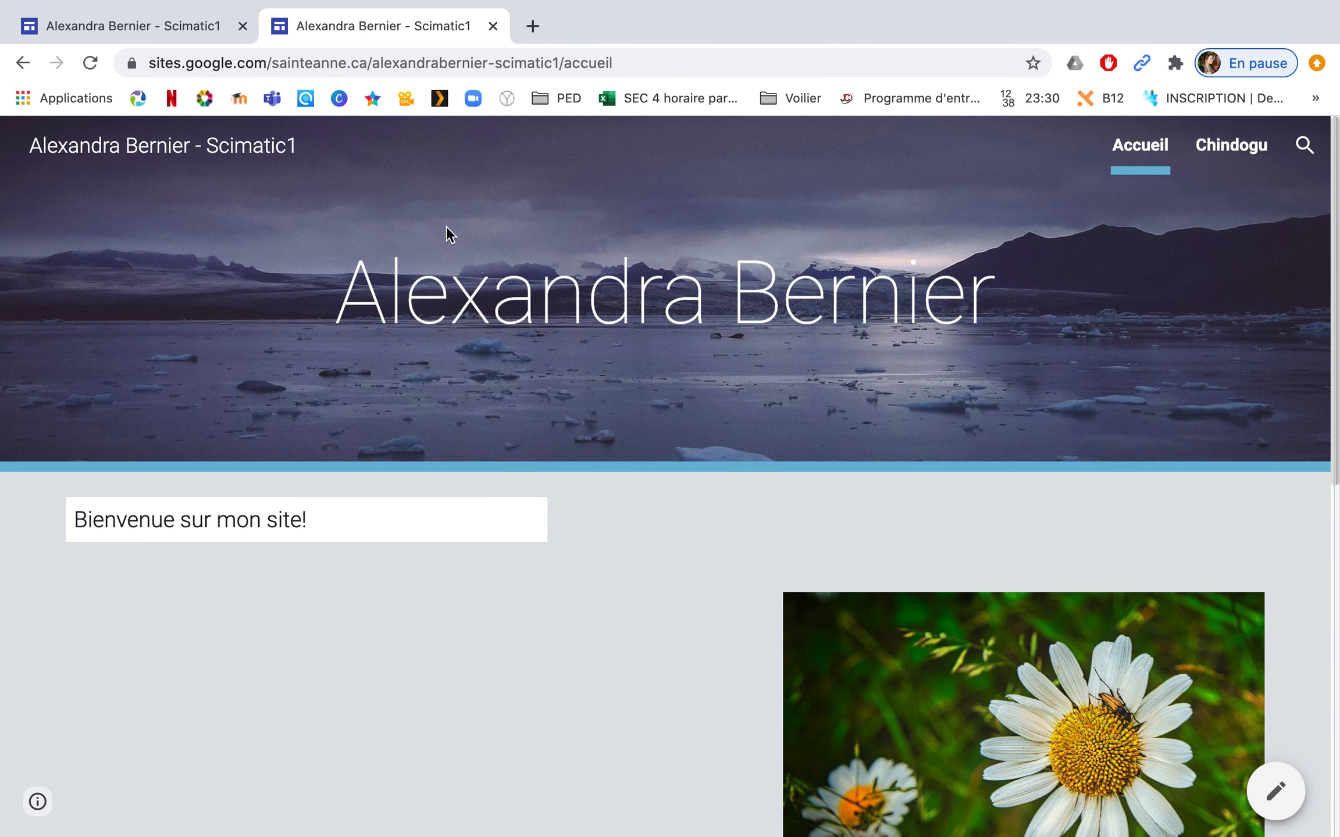
click(494, 26)
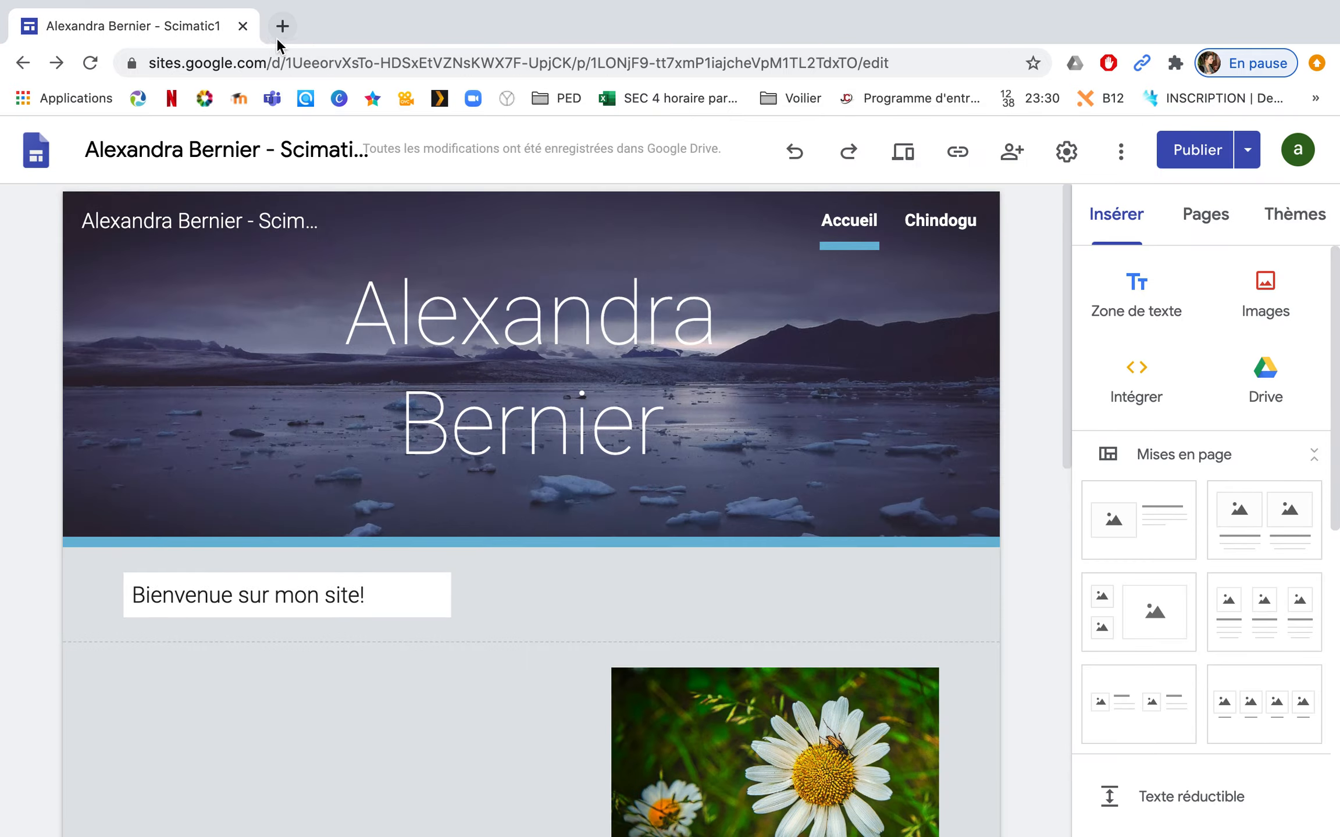
Step: Open the Google Sites home page in a new browser tab and locate the new site among the recent sites
click(287, 24)
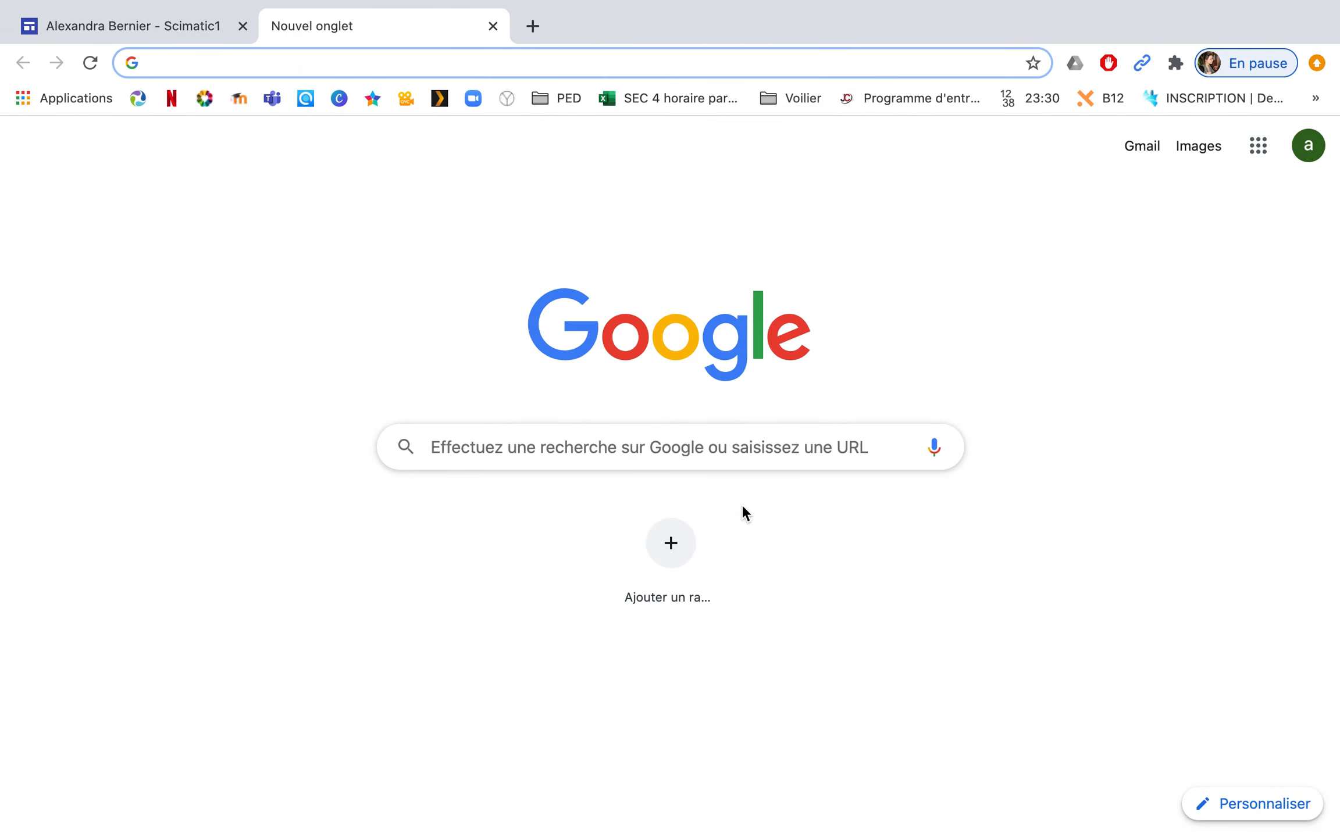
click(1258, 146)
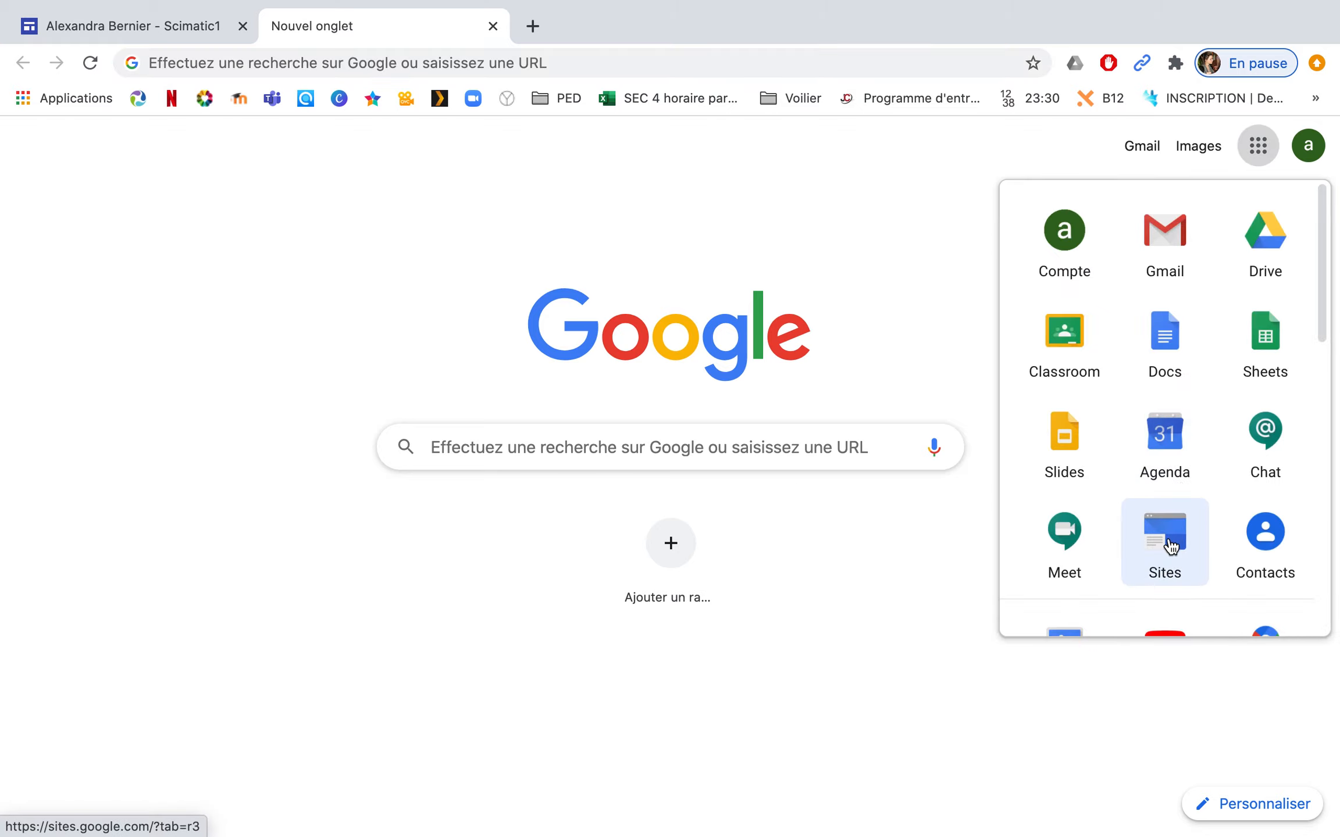
click(1170, 547)
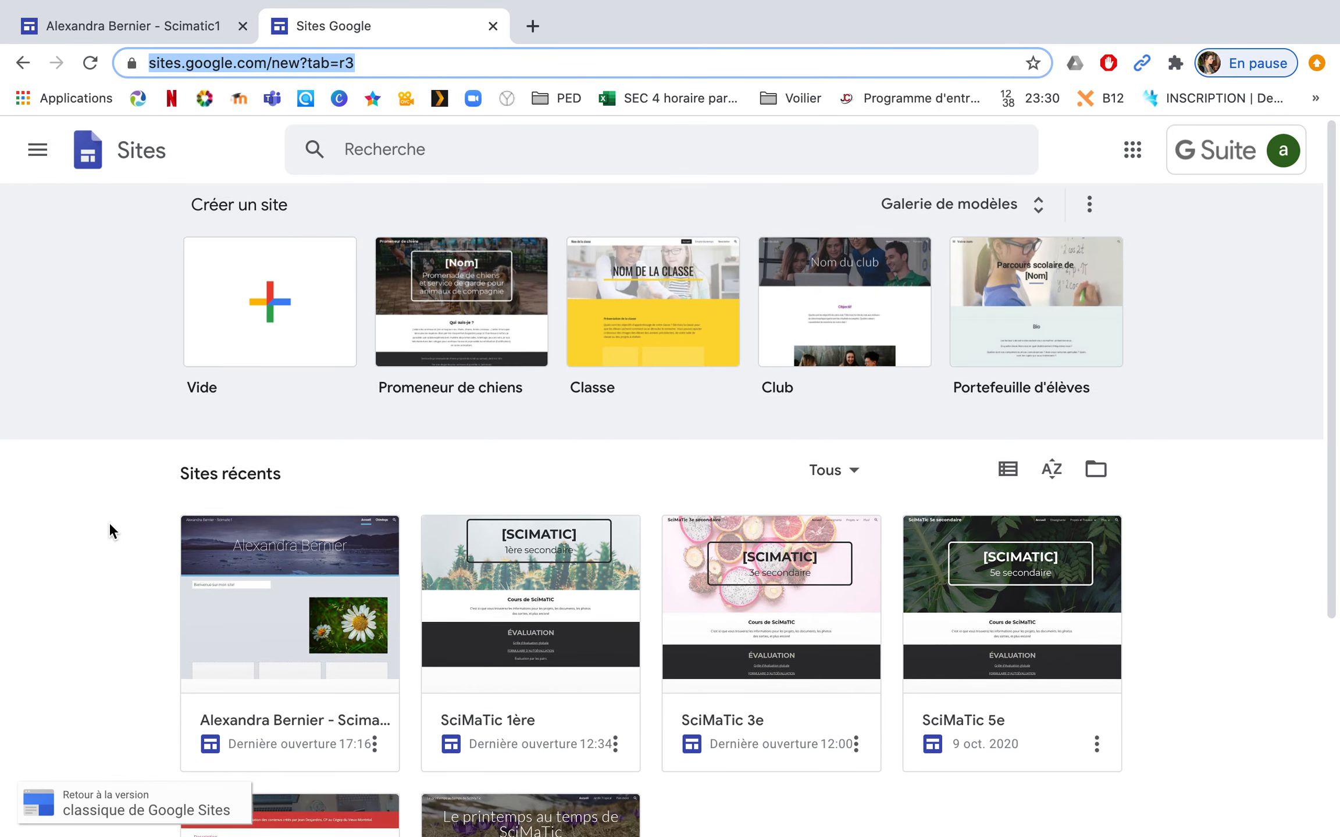
scroll(111, 531, down, 1)
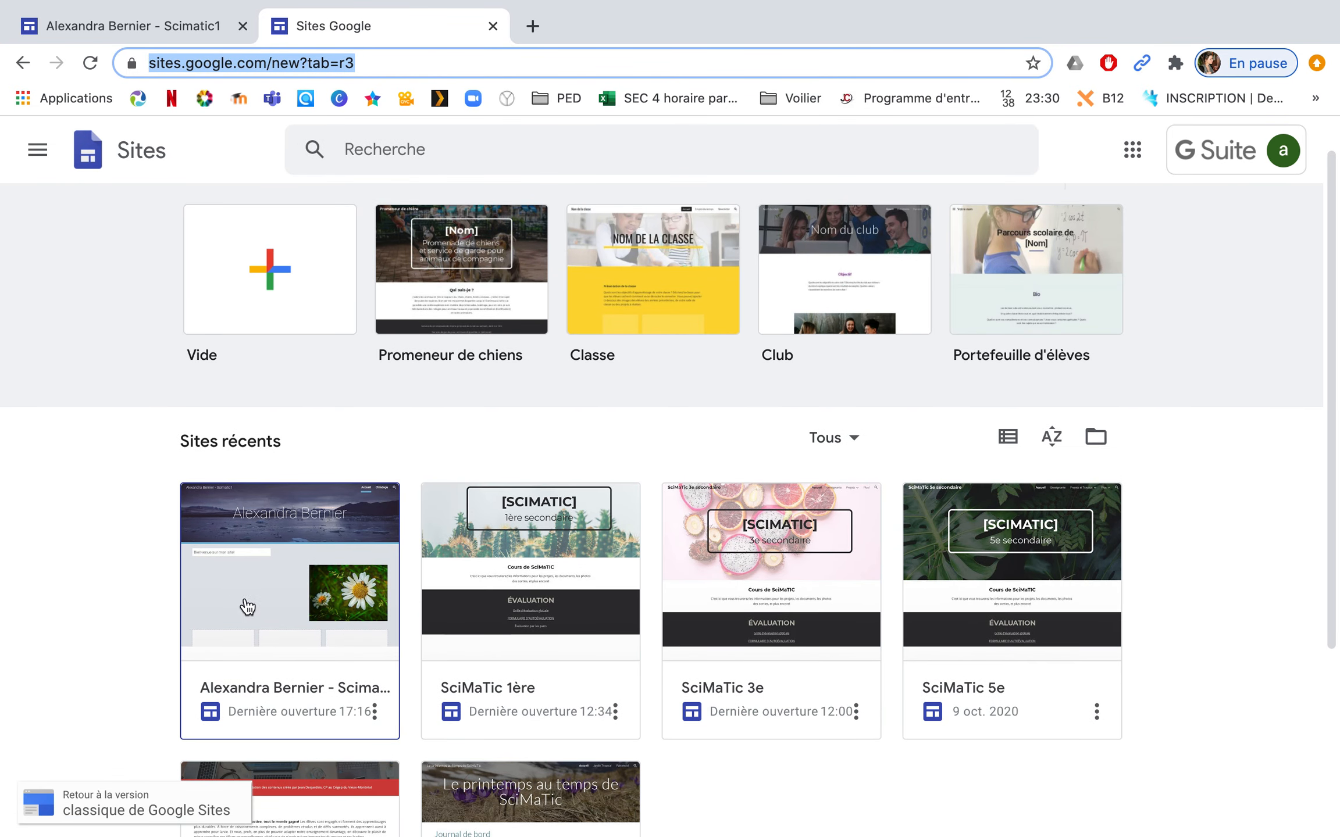
scroll(247, 550, down, 1)
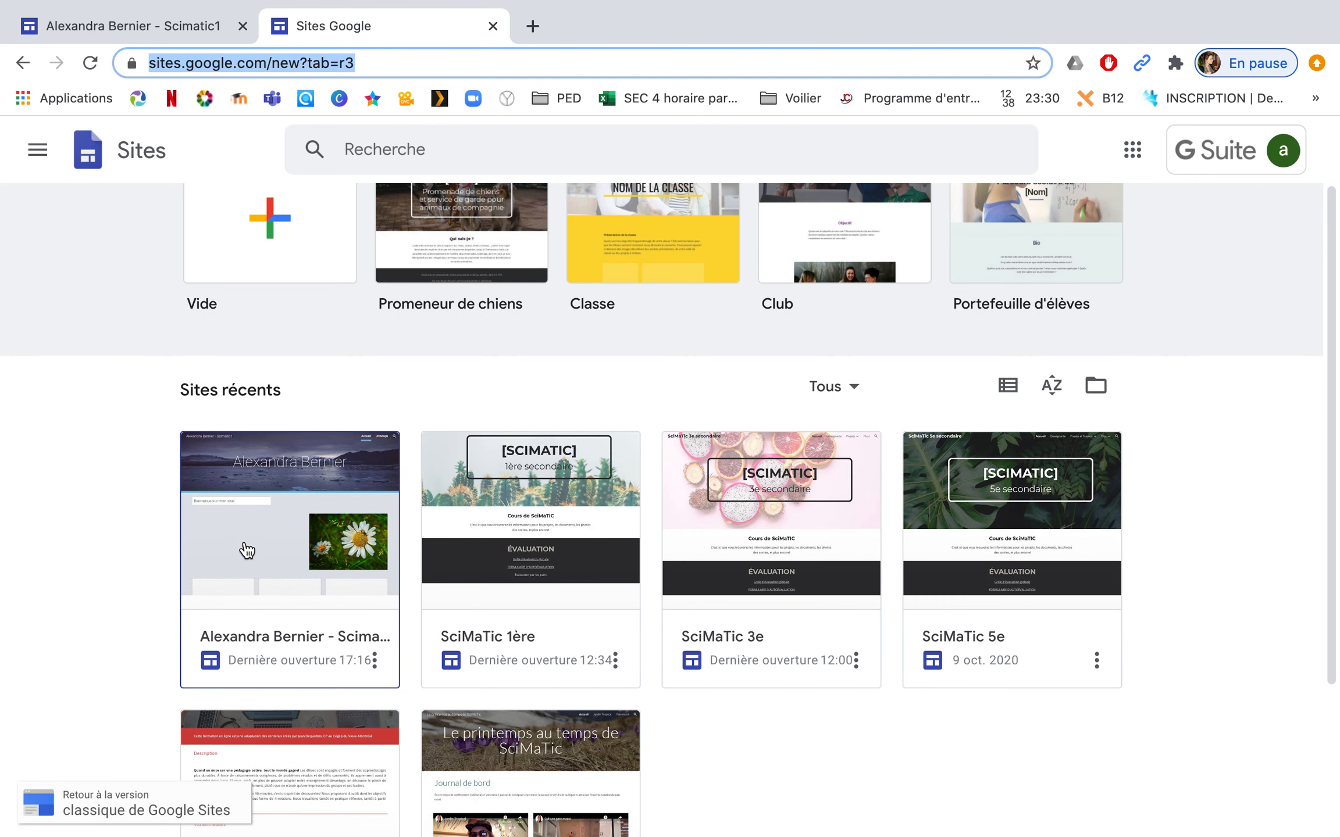